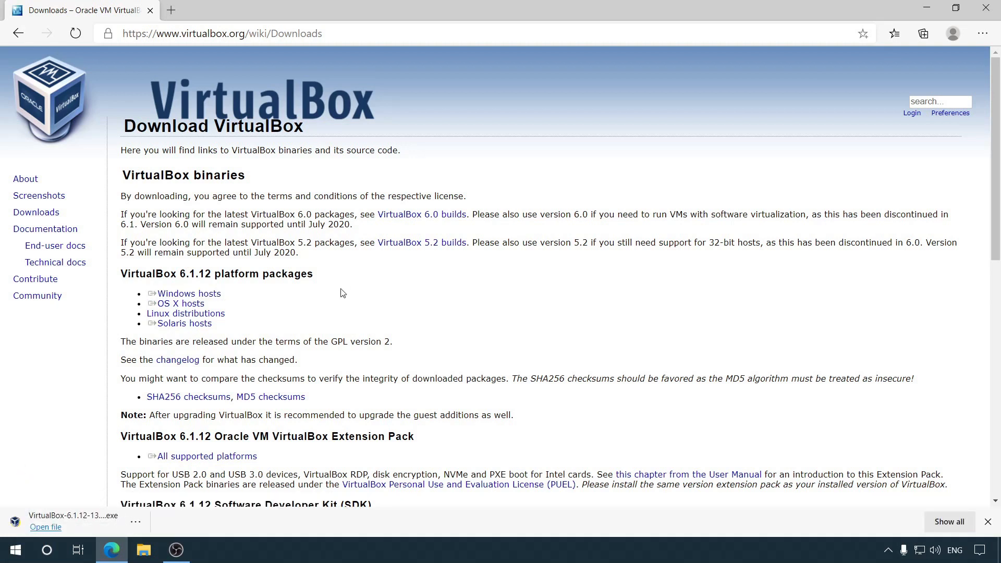
Step: Download the VirtualBox Extension Pack for all supported platforms and launch the VirtualBox 6.1.12 installer
{"action": "double_click", "coordinate": [149, 435]}
{"action": "left_click_drag", "start_coordinate": [121, 439], "coordinate": [436, 442]}
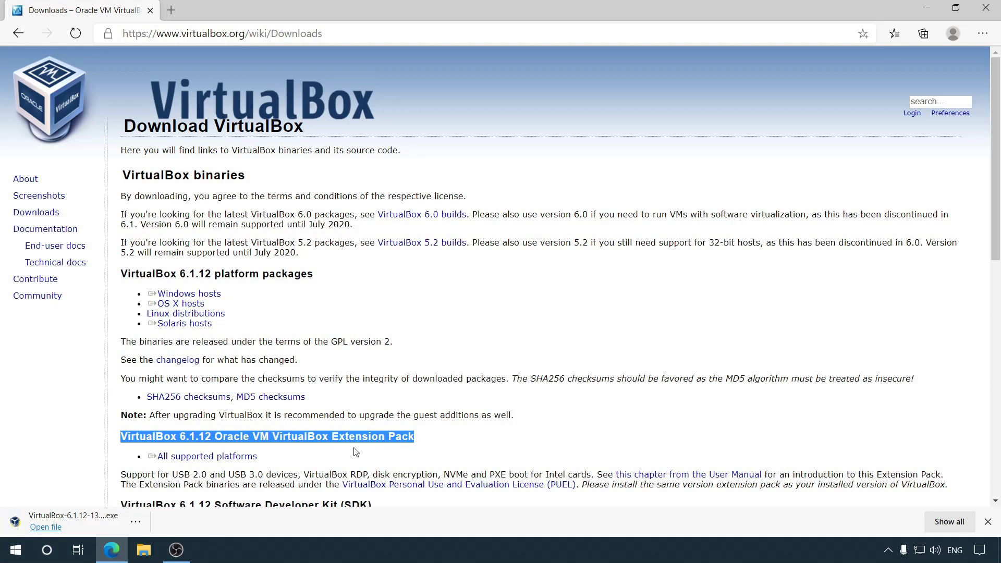
{"action": "left_click", "coordinate": [230, 459]}
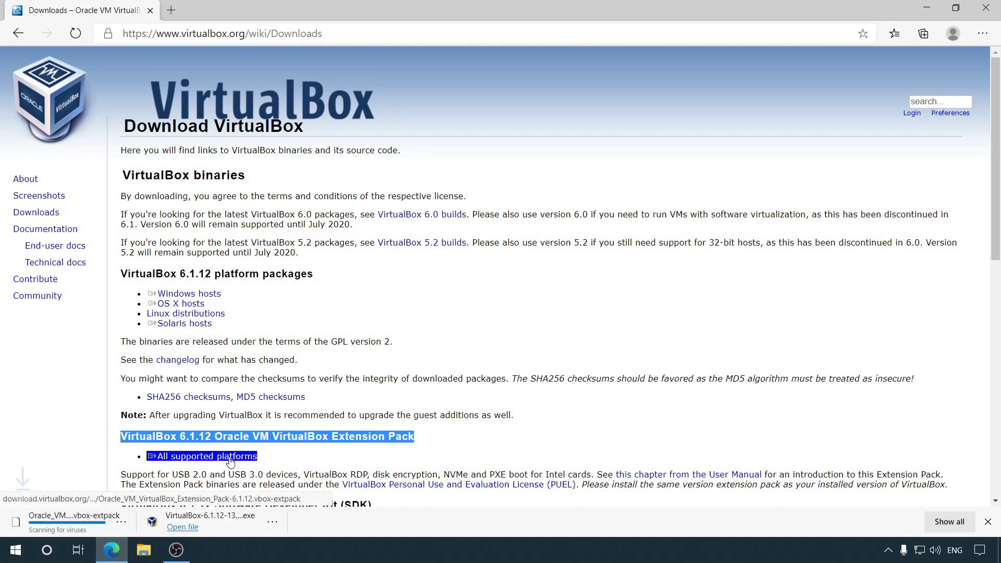
{"action": "left_click", "coordinate": [224, 519]}
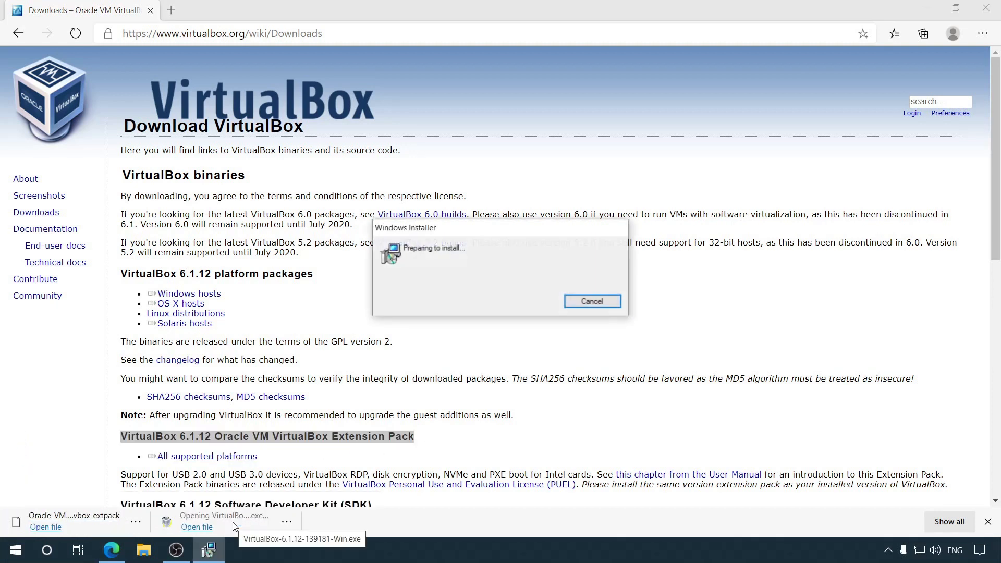
{"action": "left_click", "coordinate": [808, 96]}
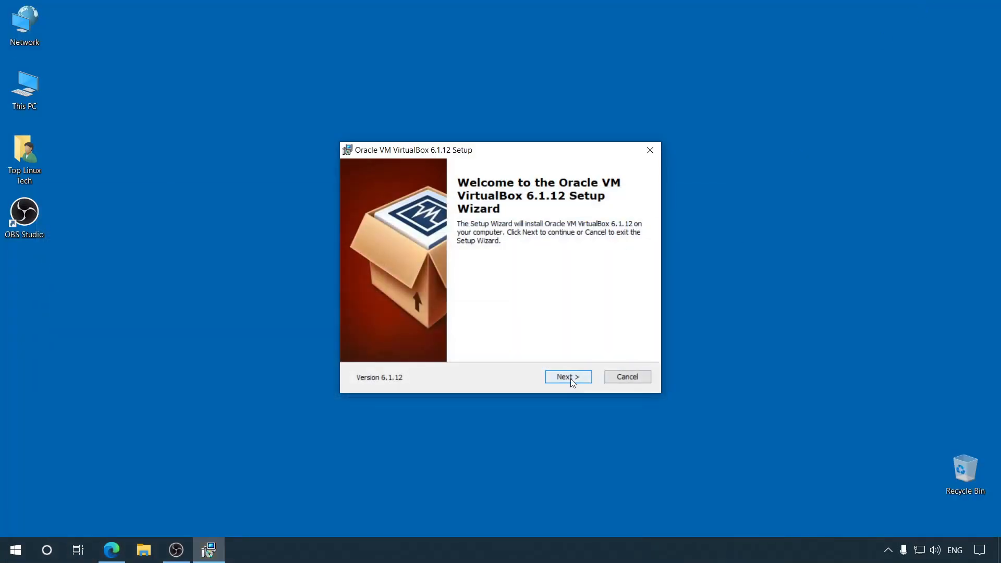
Step: Install VirtualBox 6.1.12 with default features and shortcuts, allowing the network reset and Oracle USB driver
{"action": "left_click", "coordinate": [573, 380]}
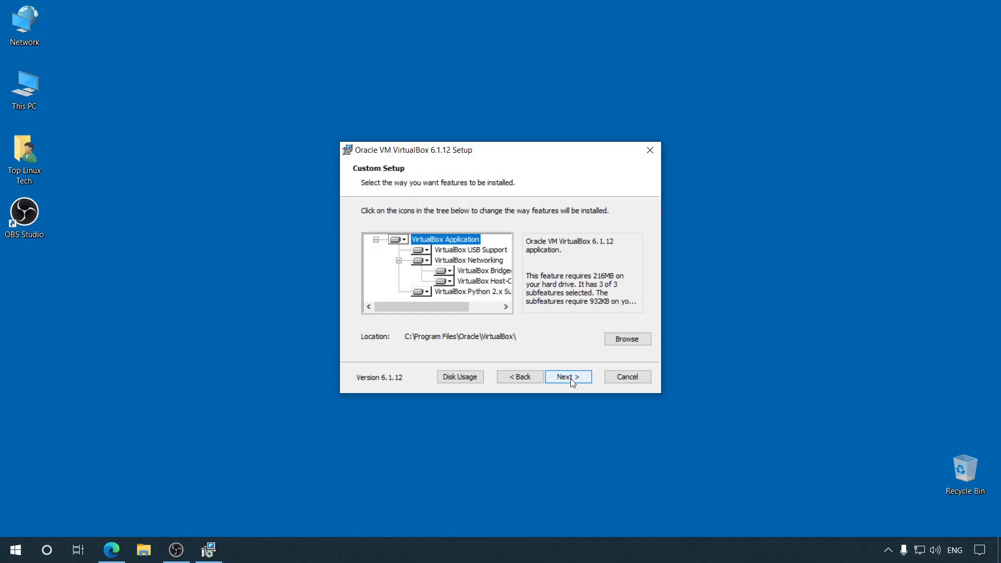
{"action": "left_click", "coordinate": [571, 378]}
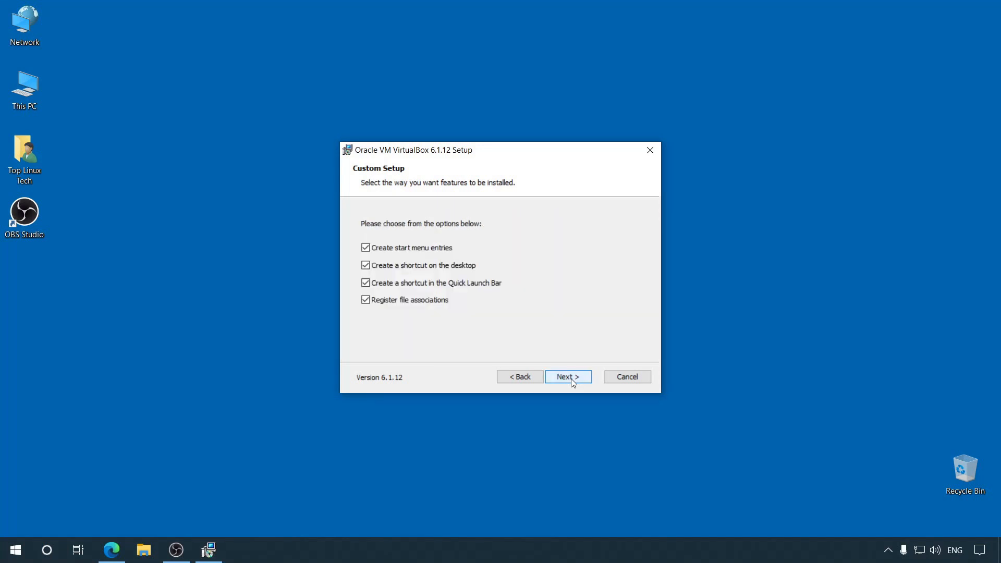
{"action": "left_click", "coordinate": [572, 380]}
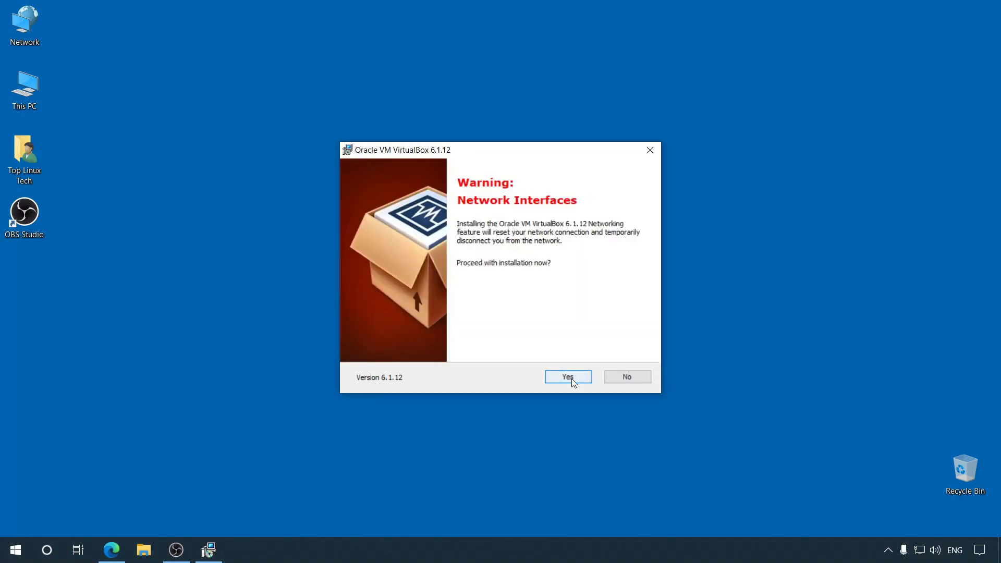
{"action": "left_click", "coordinate": [571, 379]}
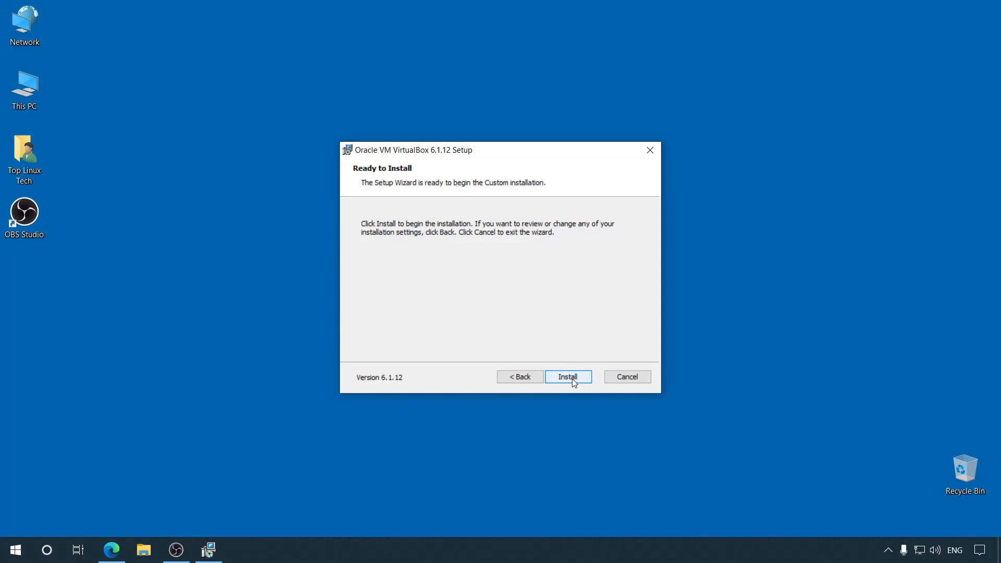
{"action": "left_click", "coordinate": [572, 378]}
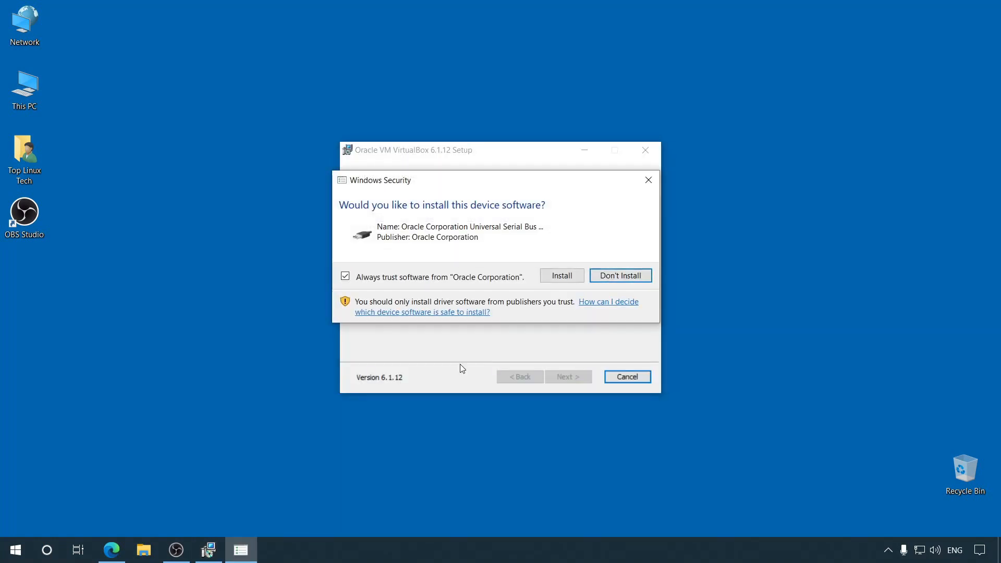
{"action": "left_click", "coordinate": [551, 278]}
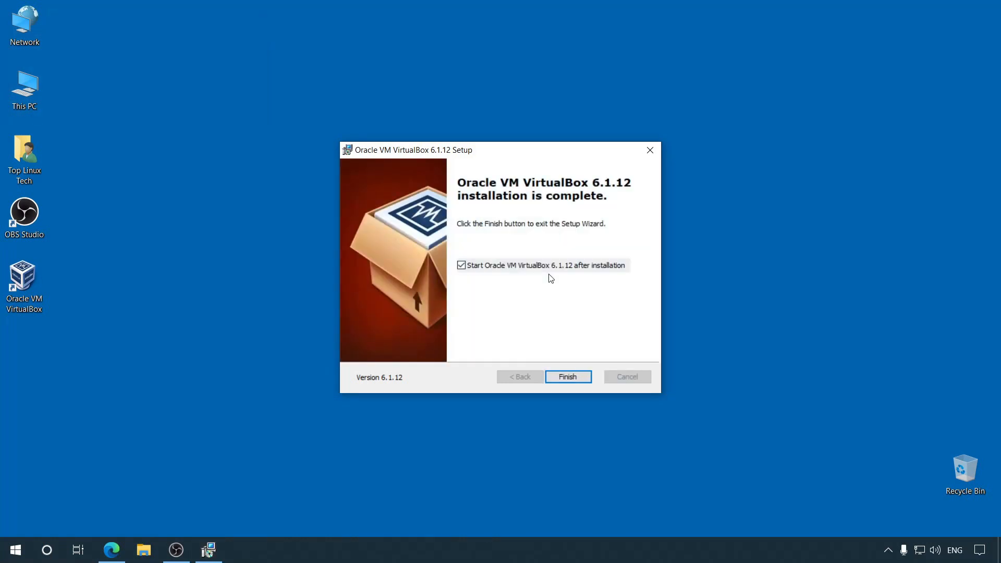
{"action": "left_click", "coordinate": [554, 379]}
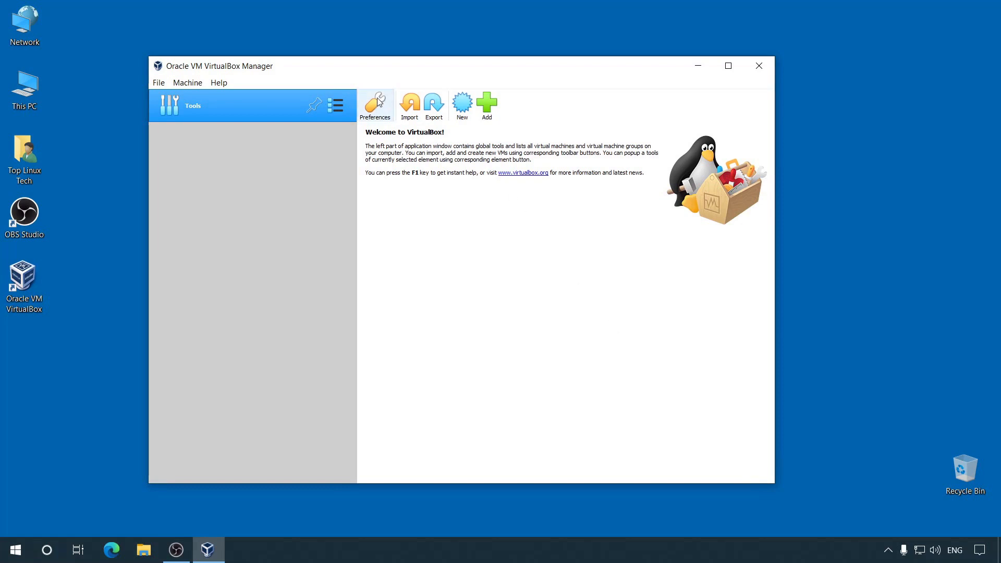
Step: Install the 6.1.12 Extension Pack from Downloads via Preferences > Extensions, agreeing to its licence
{"action": "left_click", "coordinate": [377, 101]}
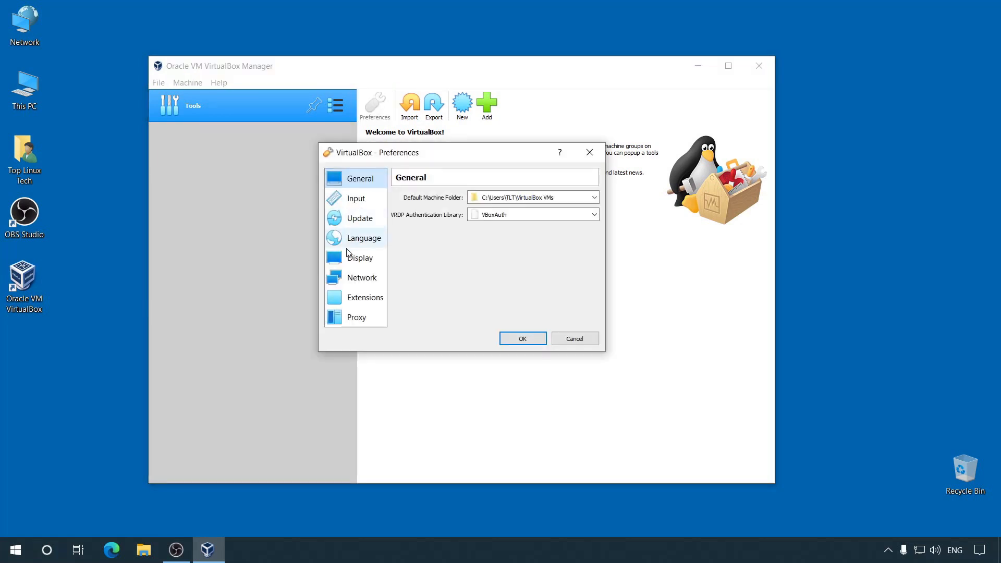
{"action": "left_click", "coordinate": [354, 301]}
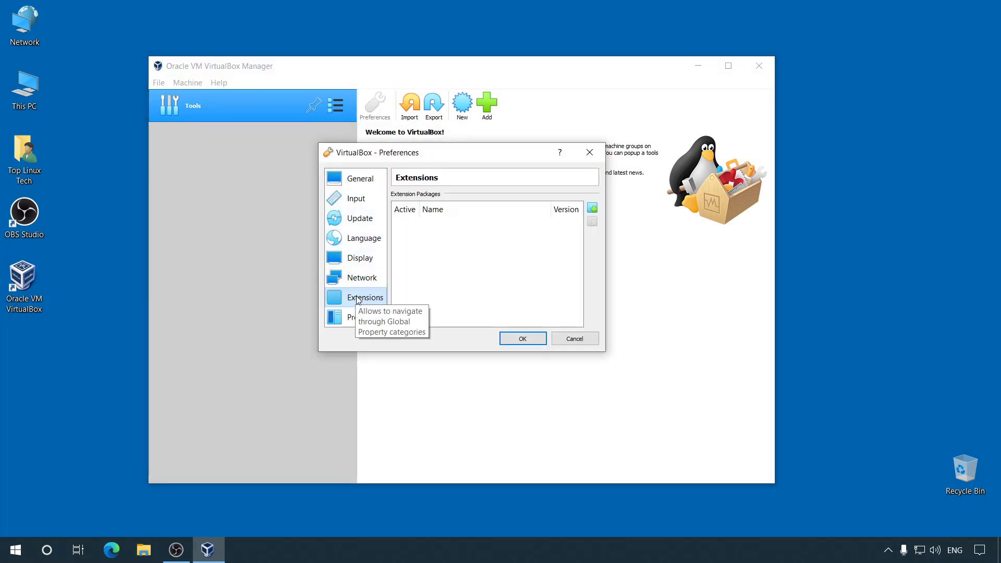
{"action": "left_click", "coordinate": [593, 208]}
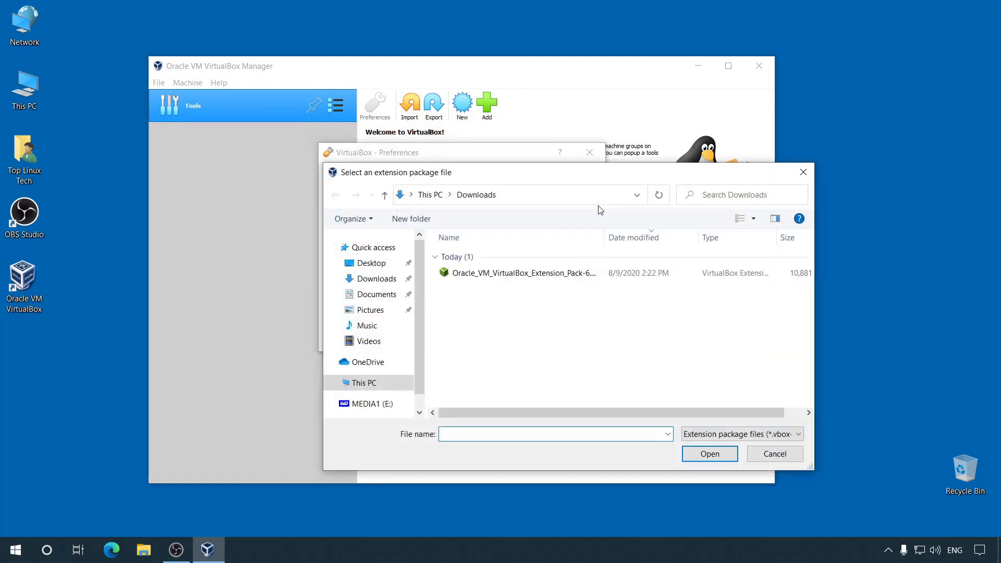
{"action": "left_click", "coordinate": [538, 278]}
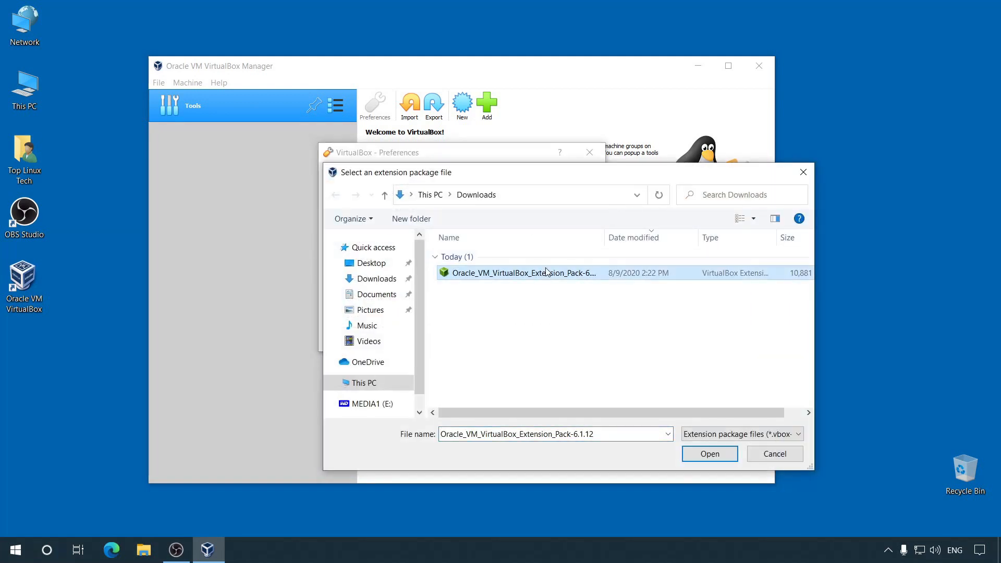
{"action": "left_click", "coordinate": [708, 454]}
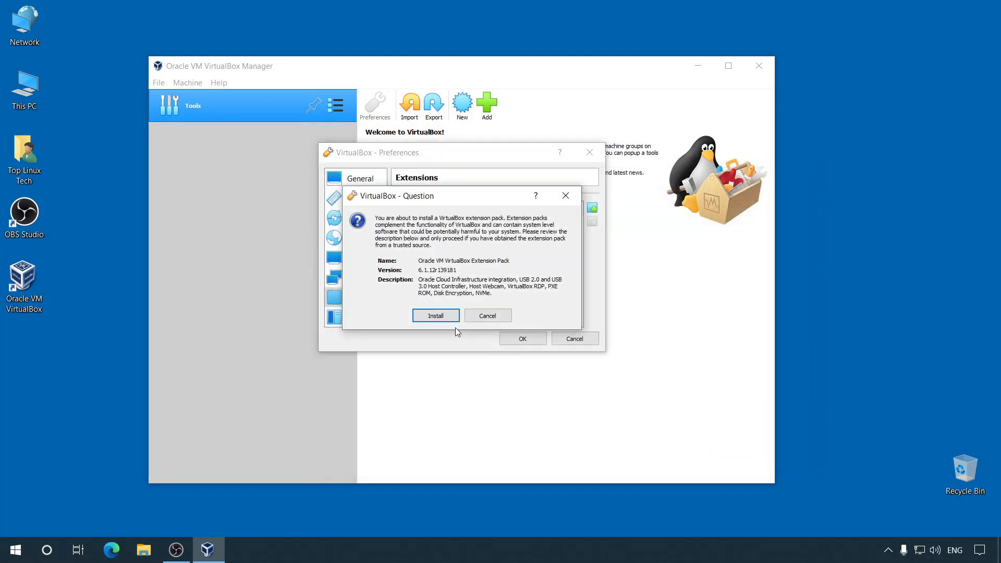
{"action": "left_click", "coordinate": [436, 315]}
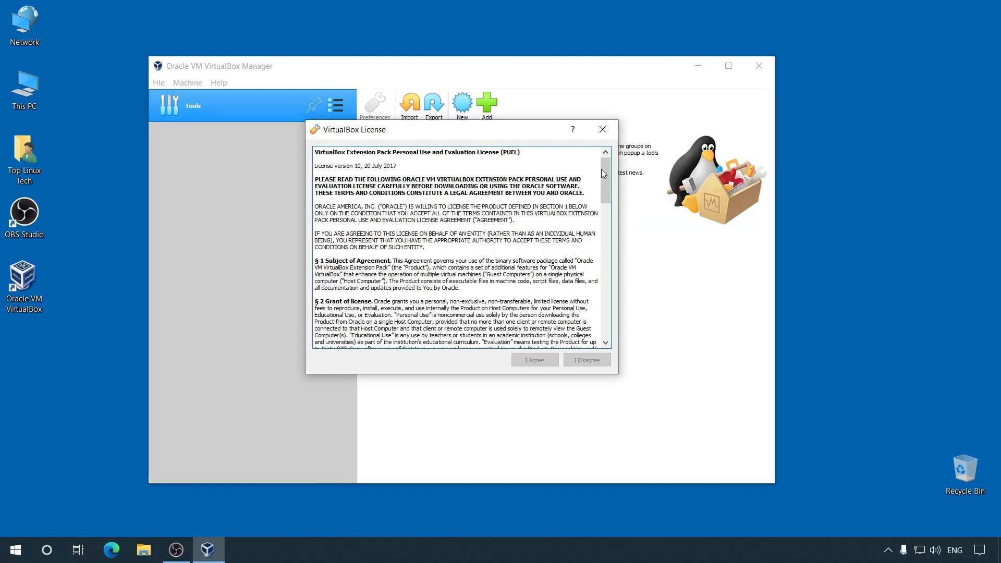
{"action": "left_click_drag", "start_coordinate": [603, 170], "coordinate": [598, 314]}
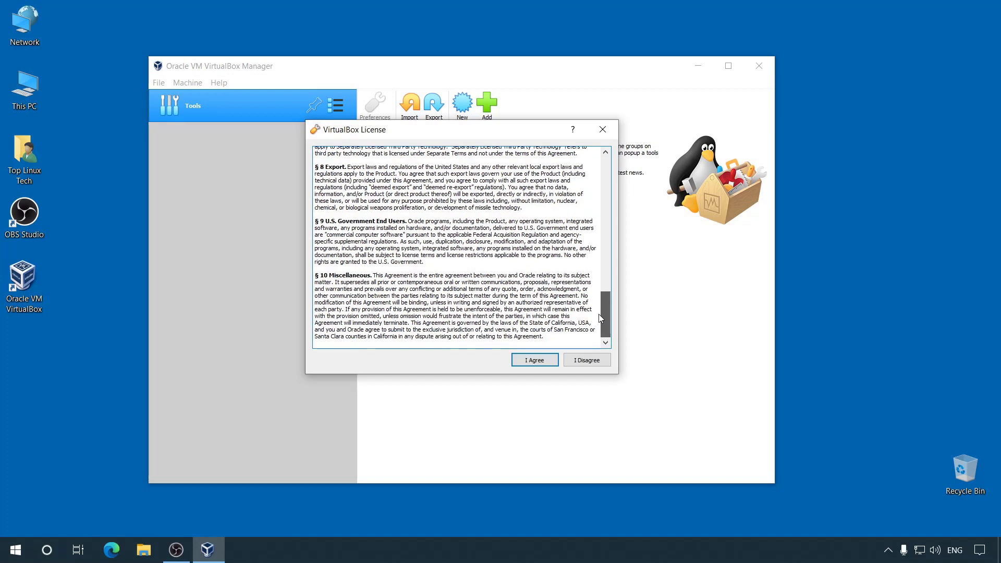
{"action": "left_click", "coordinate": [532, 360]}
{"action": "left_click", "coordinate": [474, 285]}
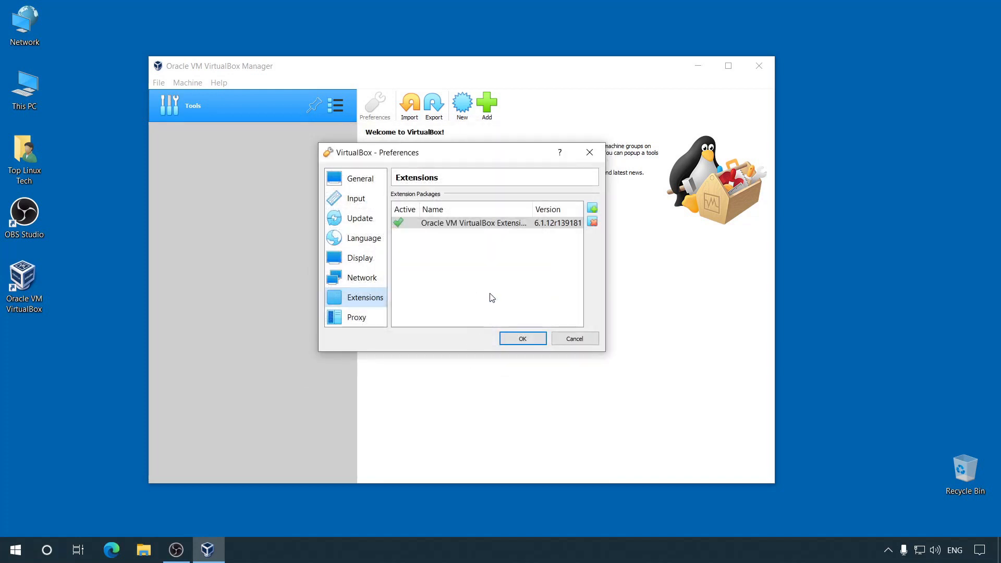
{"action": "left_click", "coordinate": [522, 338]}
{"action": "left_click", "coordinate": [112, 551]}
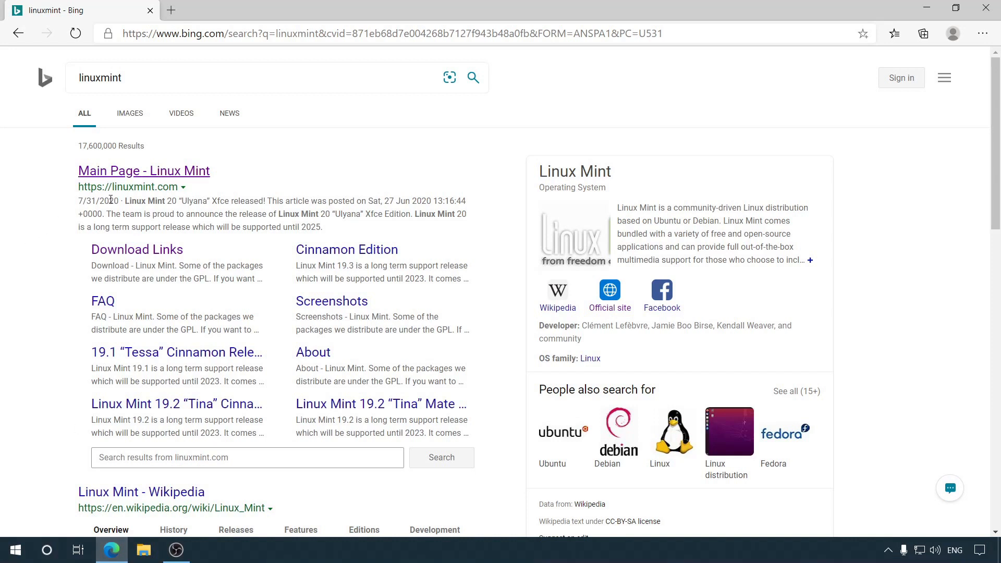
Step: Download the Linux Mint 20 Xfce 64-bit ISO from the University of Ruse mirror
{"action": "left_click", "coordinate": [179, 172]}
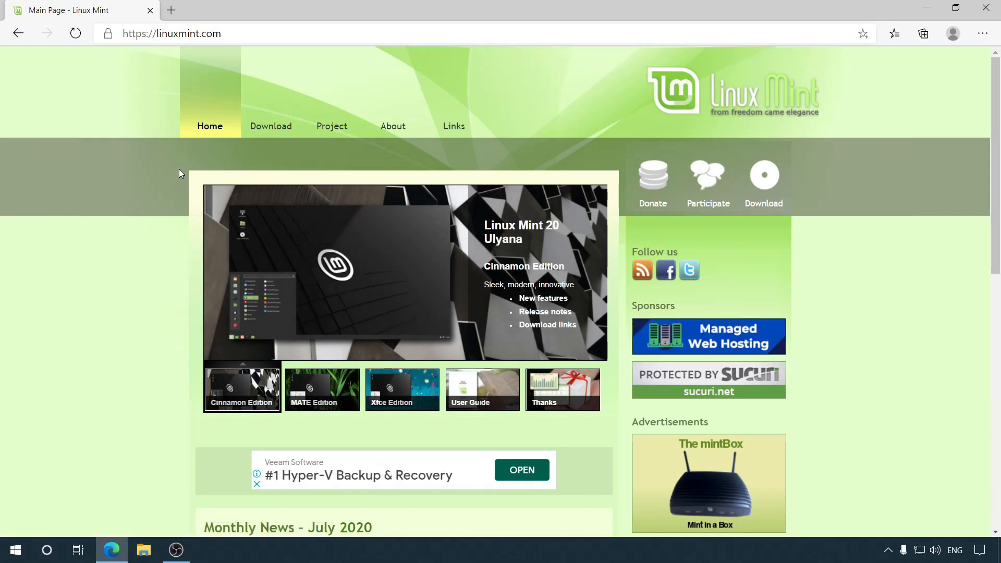
{"action": "mouse_move", "coordinate": [270, 128]}
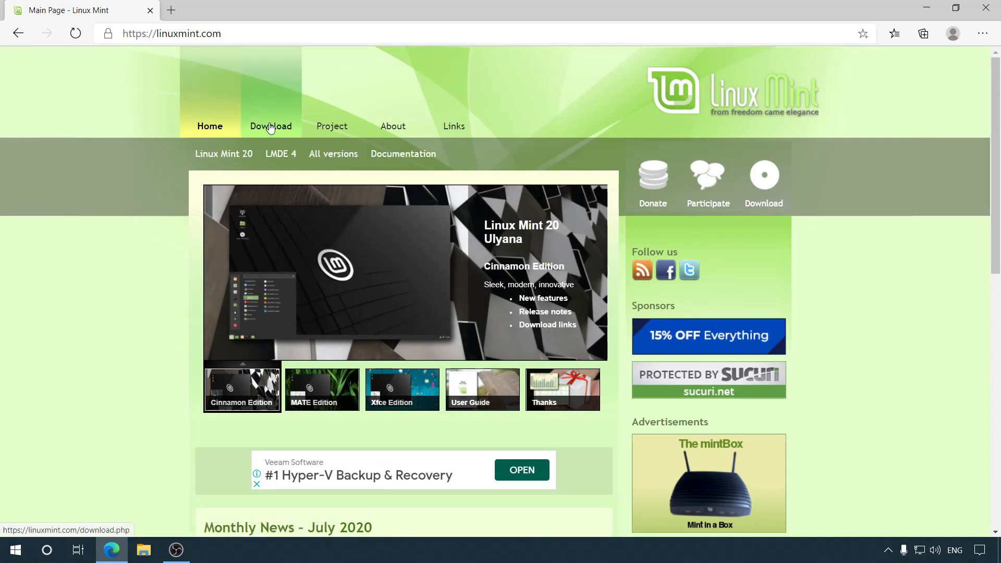
{"action": "left_click", "coordinate": [270, 127]}
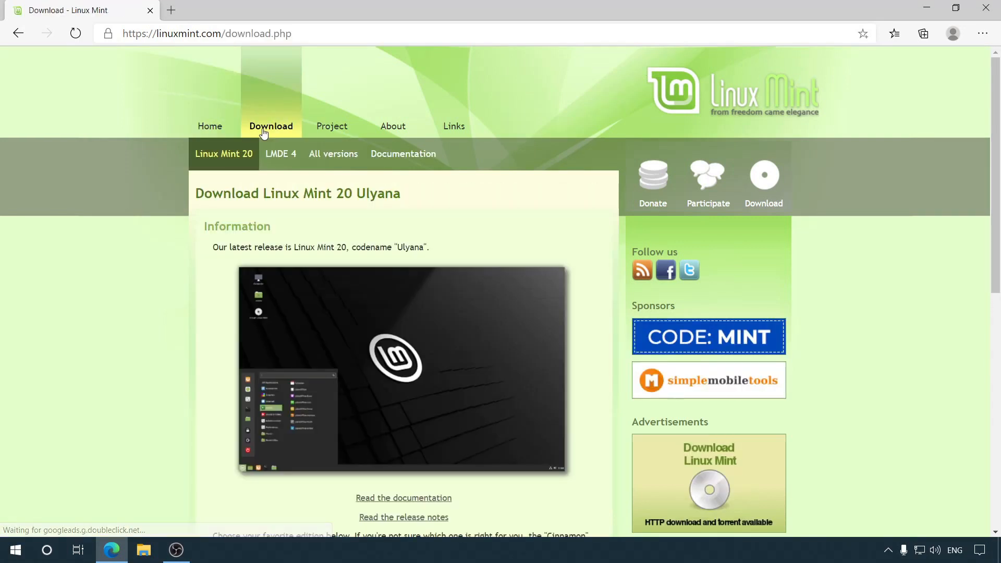
{"action": "scroll", "coordinate": [212, 255], "scroll_direction": "down", "scroll_amount": 4}
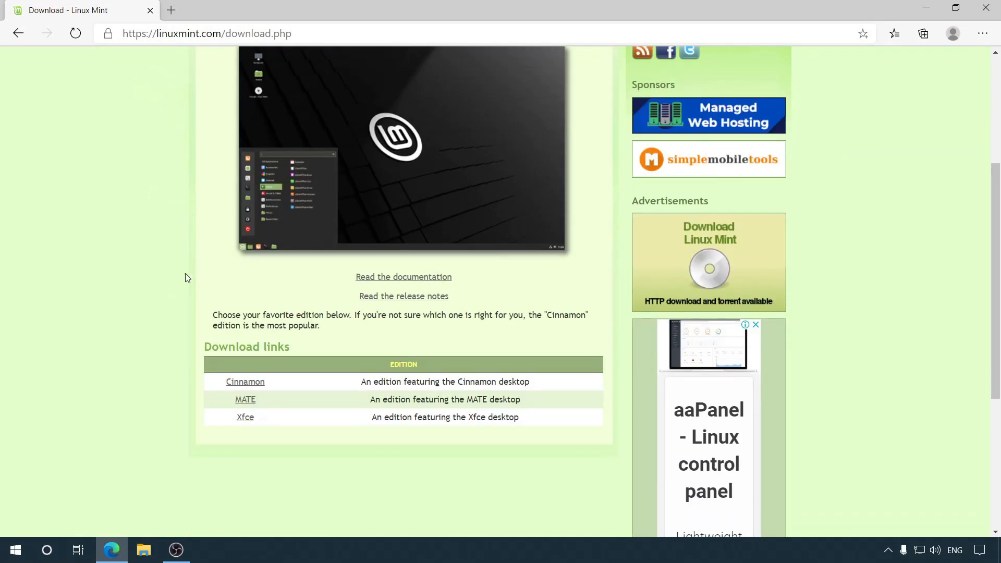
{"action": "left_click", "coordinate": [244, 423]}
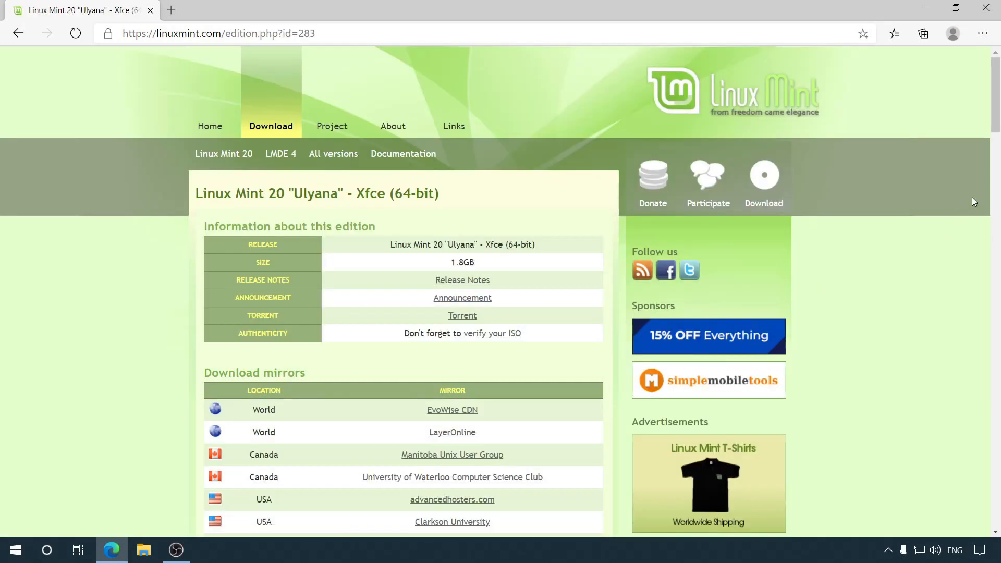
{"action": "left_click_drag", "start_coordinate": [996, 88], "coordinate": [999, 198]}
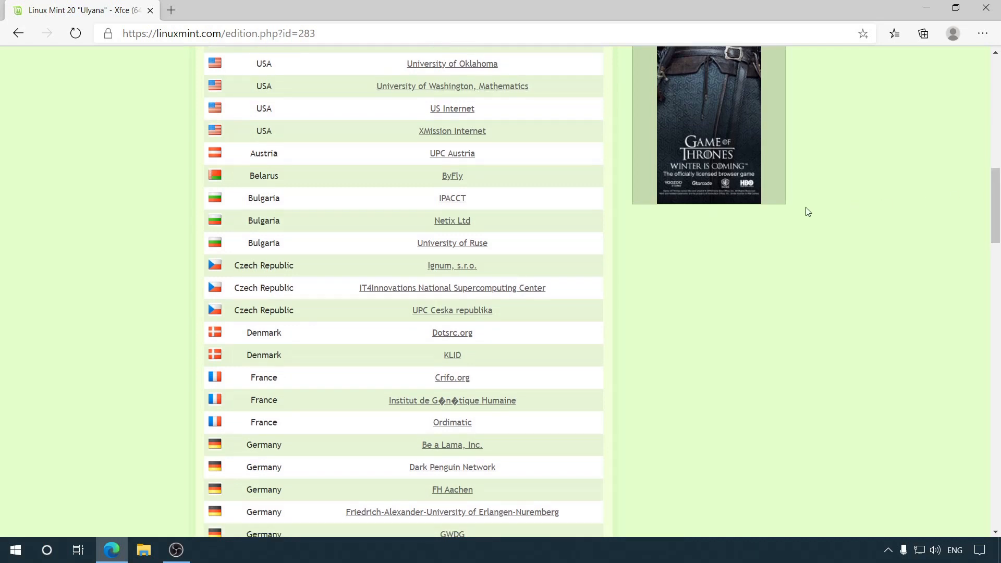
{"action": "left_click", "coordinate": [480, 249]}
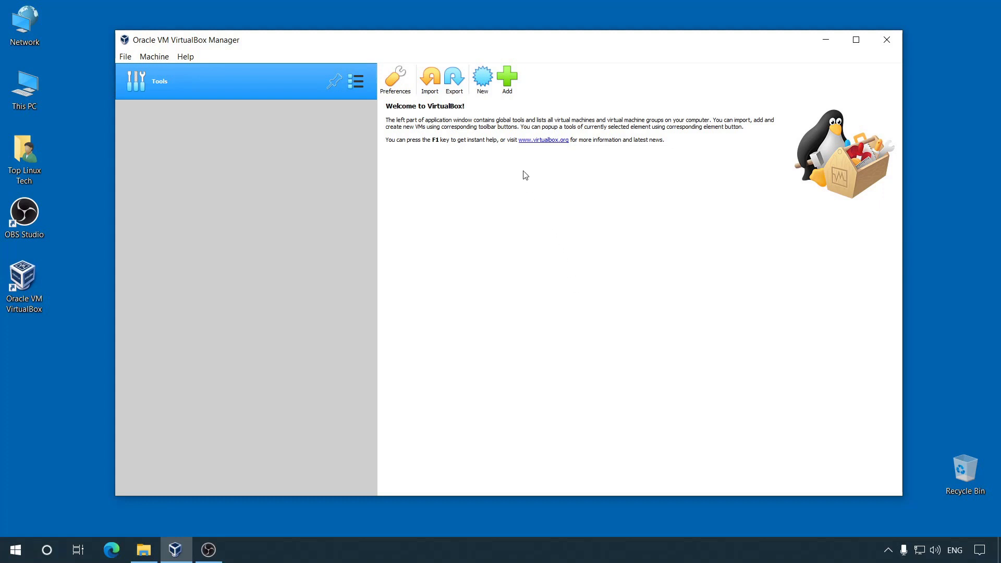
Step: Create a new Ubuntu (64-bit) VM named 'Linux Mint' with 4096 MB of memory
{"action": "left_click", "coordinate": [484, 80]}
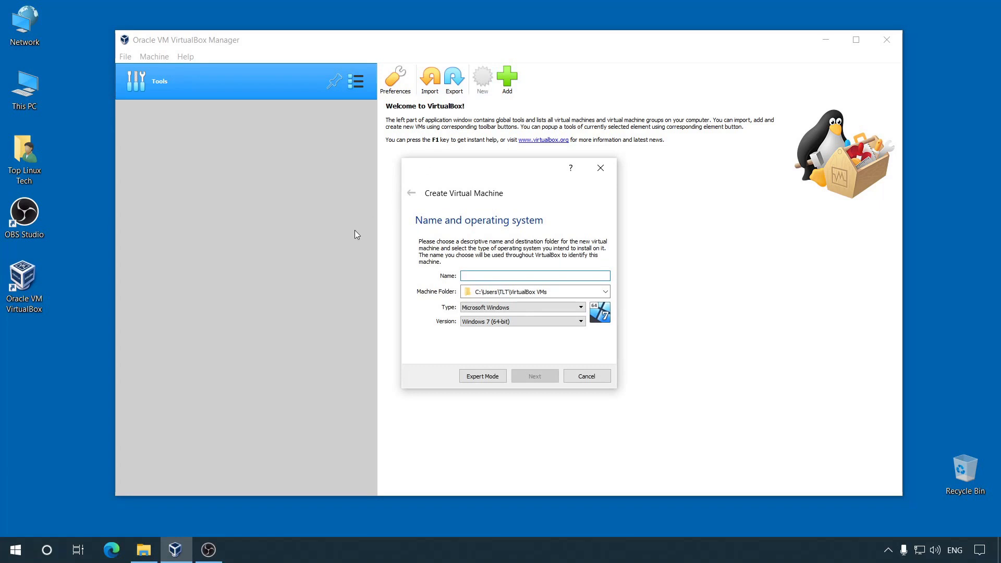
{"action": "type", "text": "Linux "}
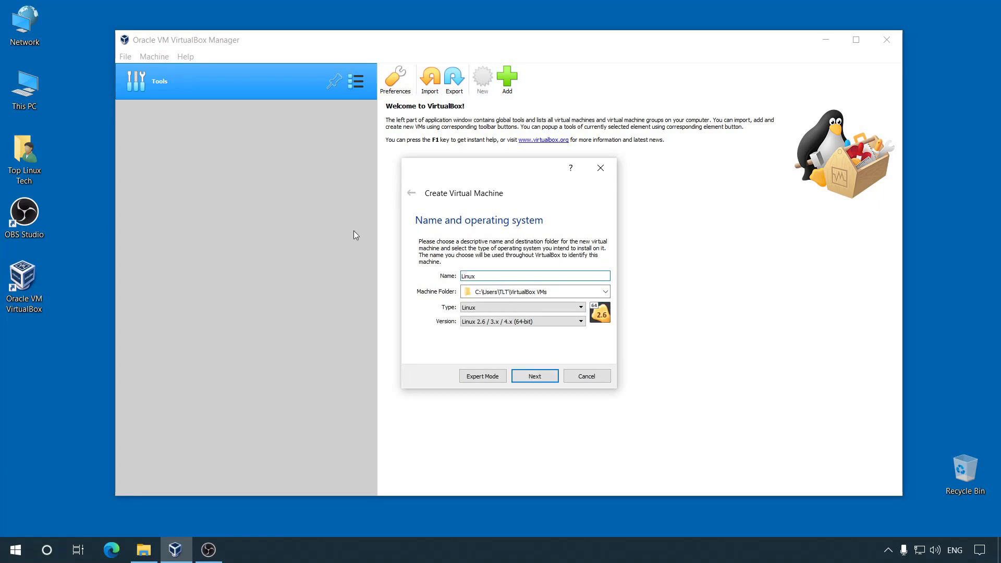
{"action": "type", "text": "Mint"}
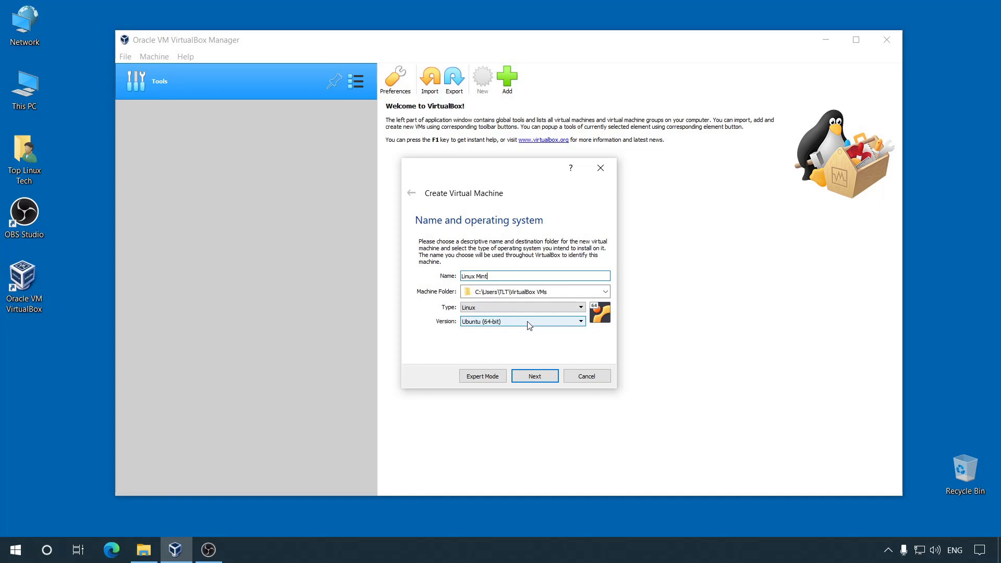
{"action": "left_click", "coordinate": [550, 380]}
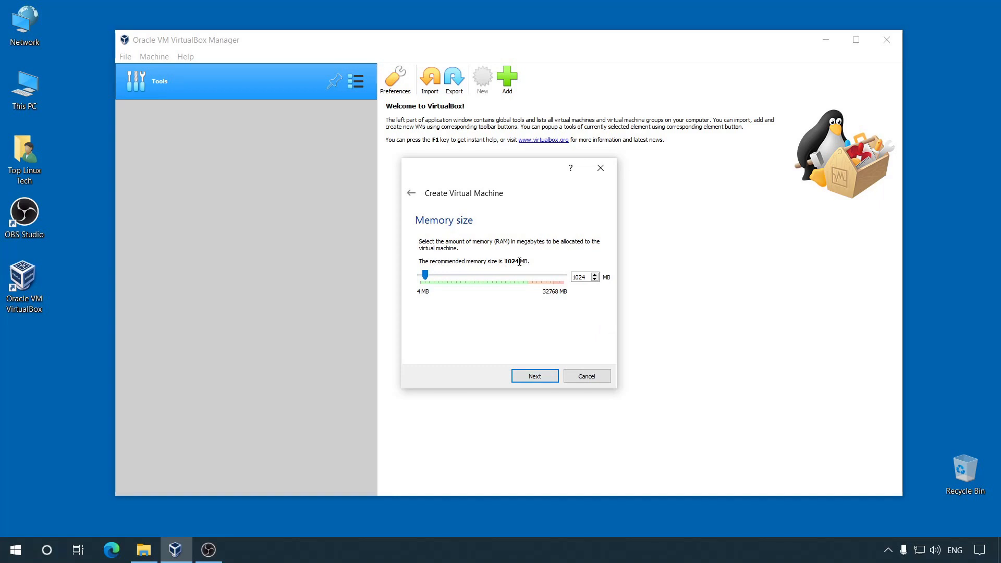
{"action": "double_click", "coordinate": [588, 278]}
{"action": "type", "text": "4096"}
{"action": "left_click", "coordinate": [546, 379]}
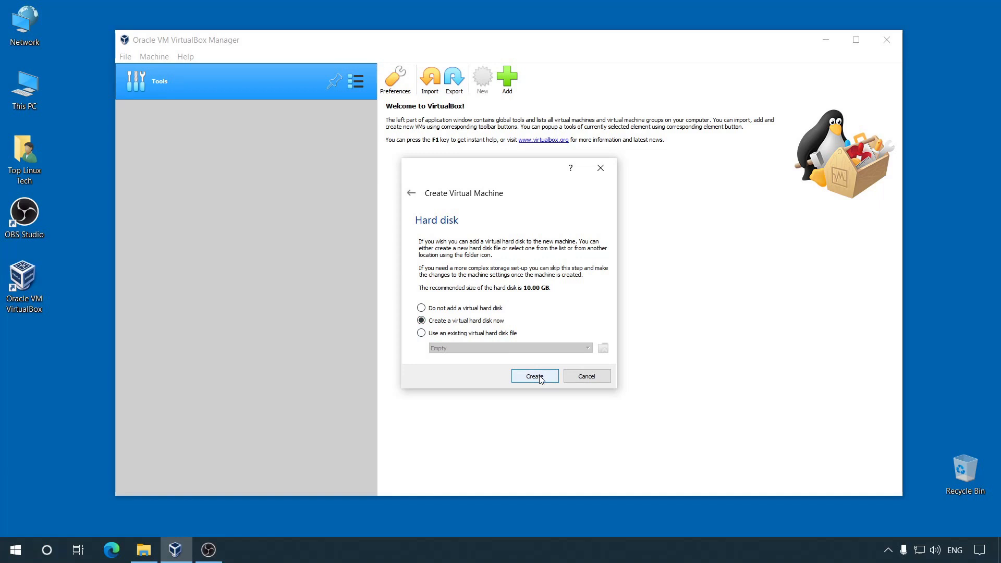
Step: Choose to create a new virtual hard disk with the VDI file type
{"action": "left_click", "coordinate": [535, 377]}
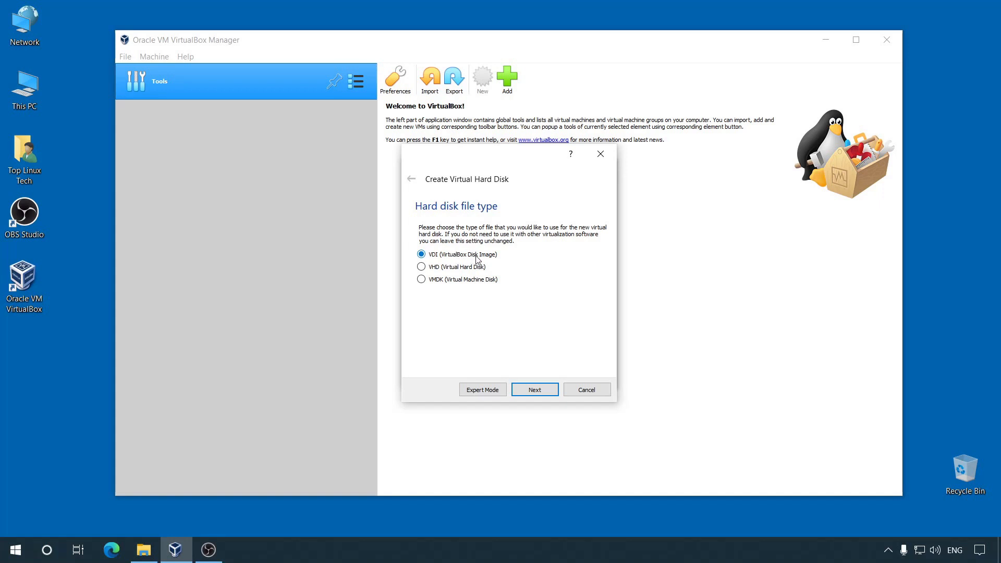
{"action": "left_click", "coordinate": [548, 392]}
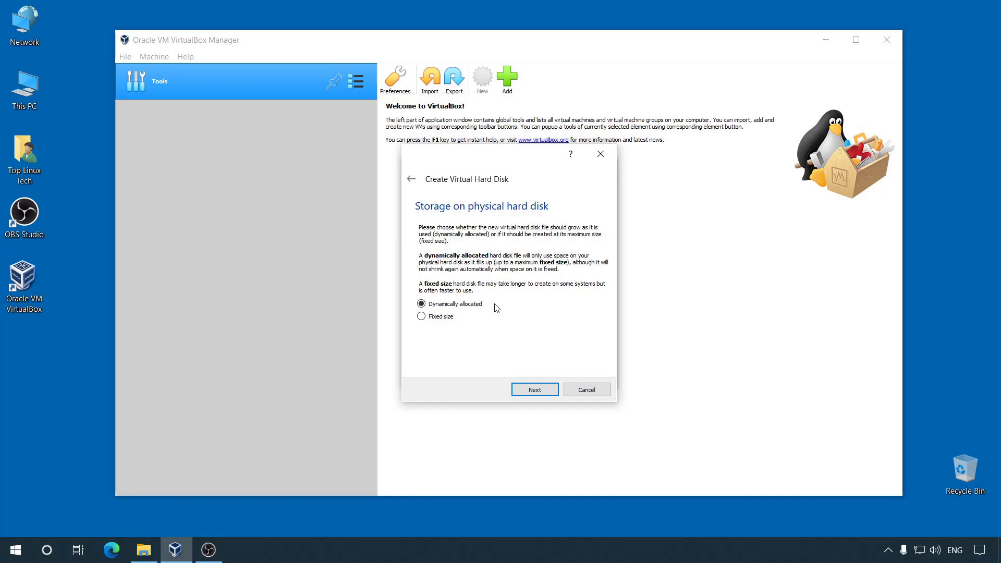
Step: Keep the new disk Dynamically allocated rather than Fixed size
{"action": "left_click", "coordinate": [422, 318]}
{"action": "left_click", "coordinate": [429, 304]}
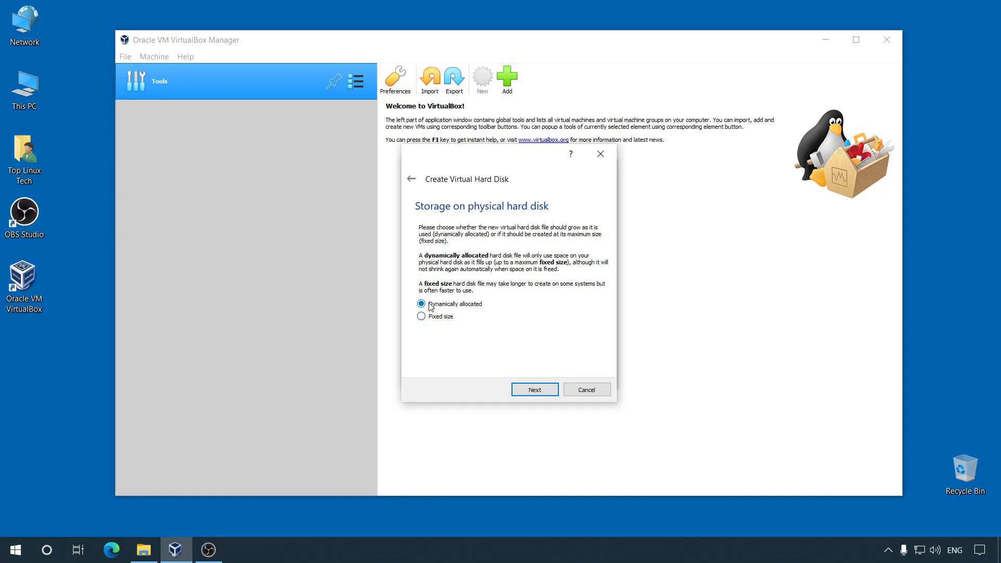
{"action": "left_click", "coordinate": [535, 391]}
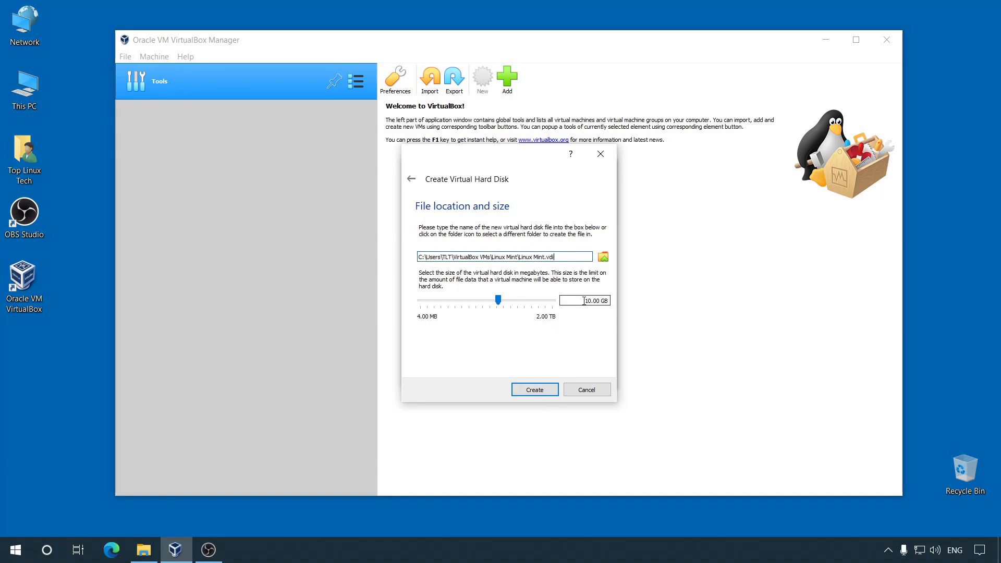
Step: Set the Linux Mint.vdi disk size to 64 GB and create the VM
{"action": "left_click_drag", "start_coordinate": [585, 301], "coordinate": [600, 302]}
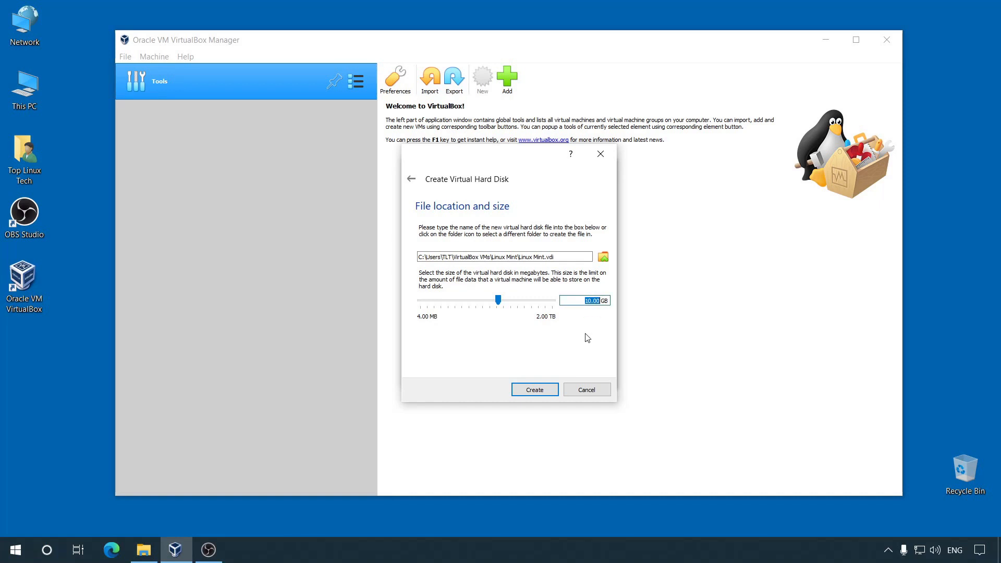
{"action": "type", "text": "64"}
{"action": "left_click", "coordinate": [545, 392]}
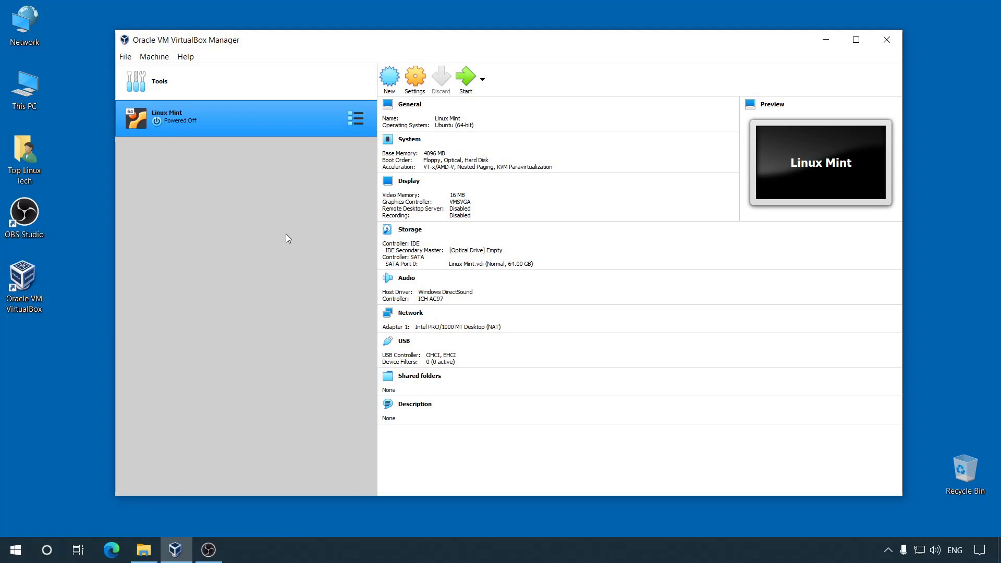
Step: In the VM's General > Advanced settings, set Shared Clipboard and Drag'n'Drop to Bidirectional
{"action": "left_click", "coordinate": [416, 79]}
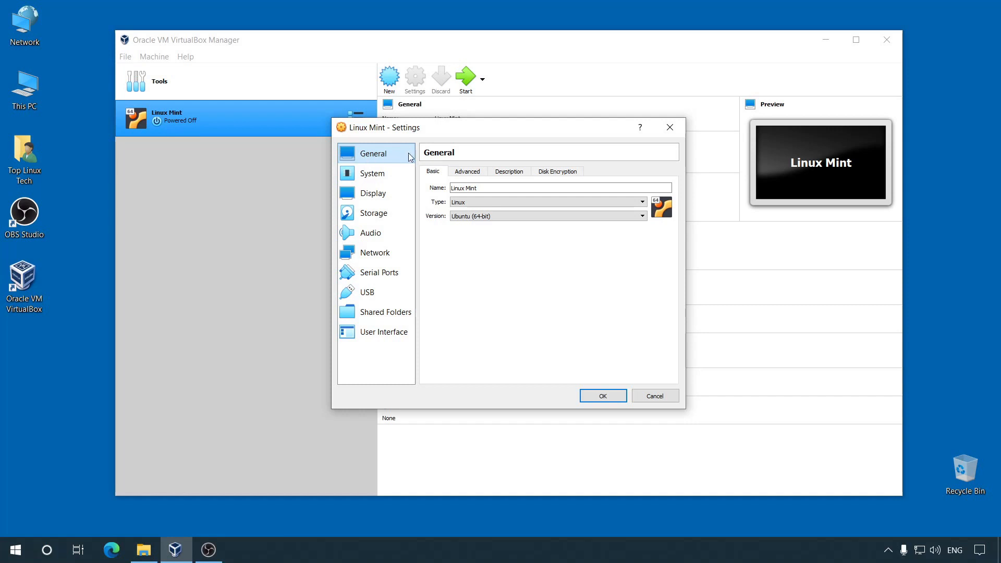
{"action": "left_click", "coordinate": [469, 173]}
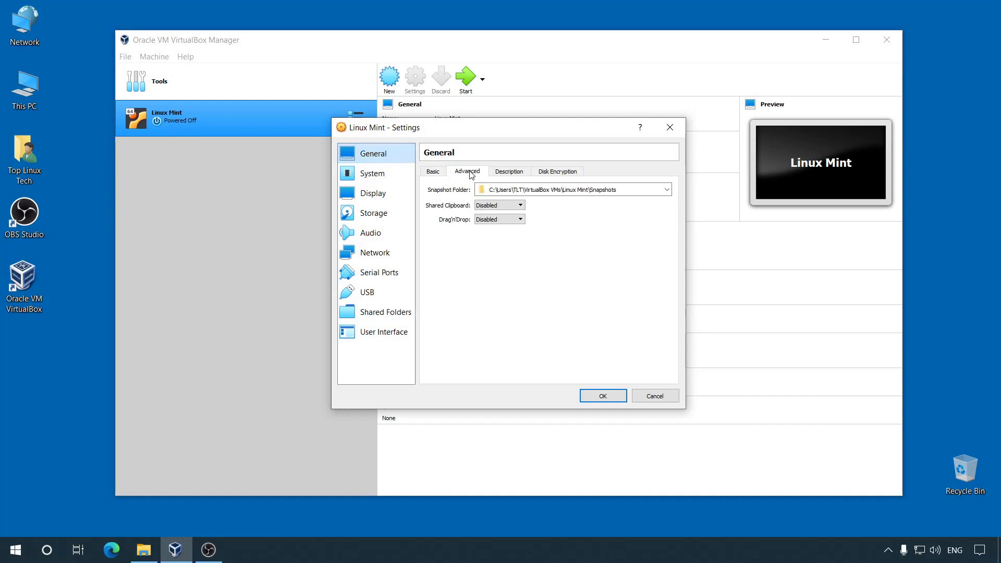
{"action": "left_click", "coordinate": [508, 206]}
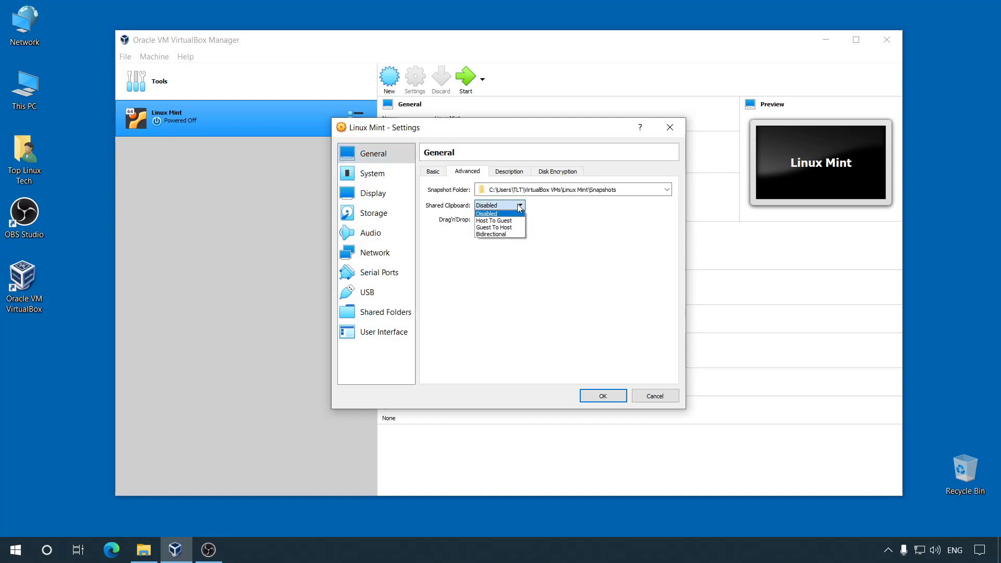
{"action": "left_click", "coordinate": [500, 235]}
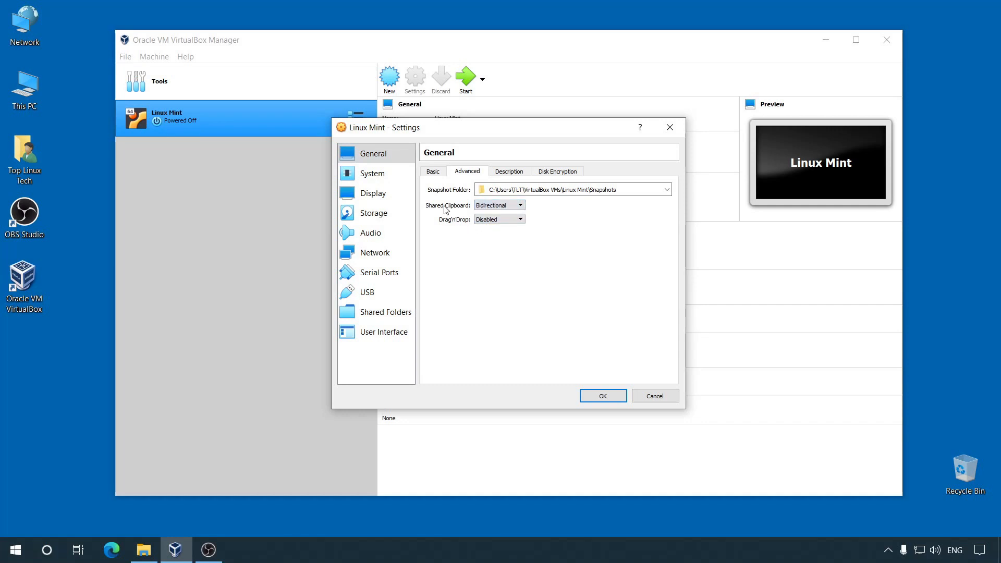
{"action": "left_click", "coordinate": [507, 219]}
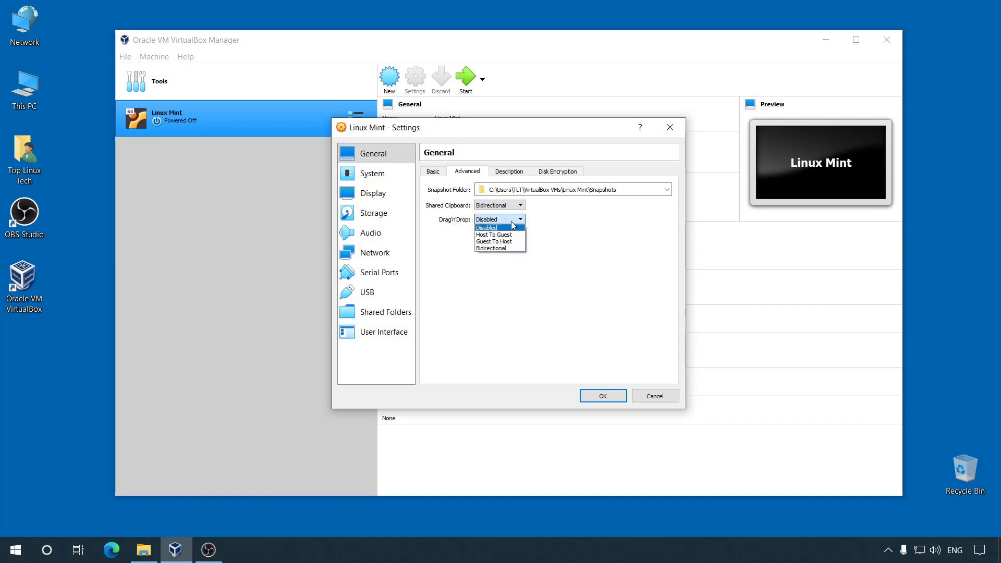
{"action": "left_click", "coordinate": [500, 249]}
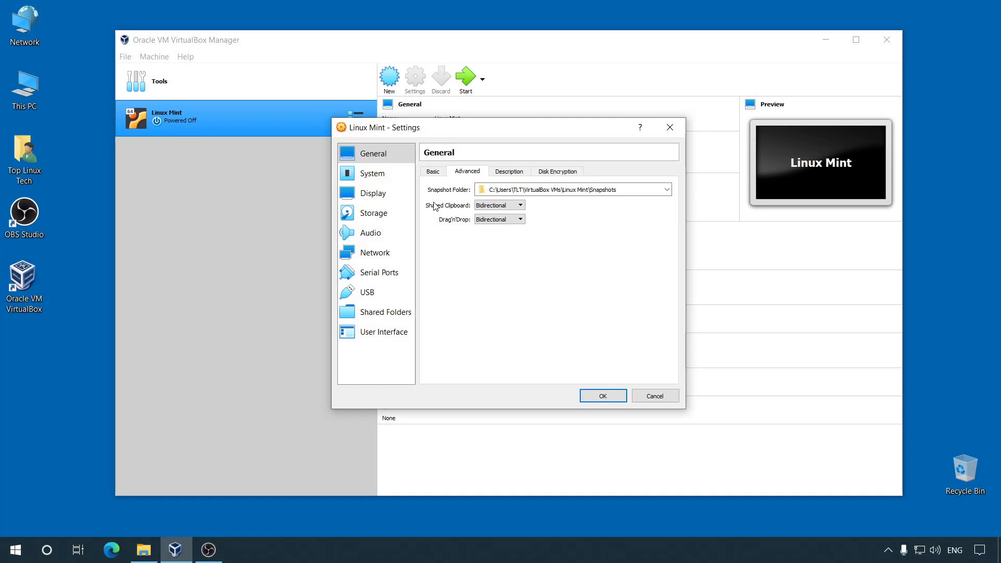
{"action": "left_click", "coordinate": [390, 174]}
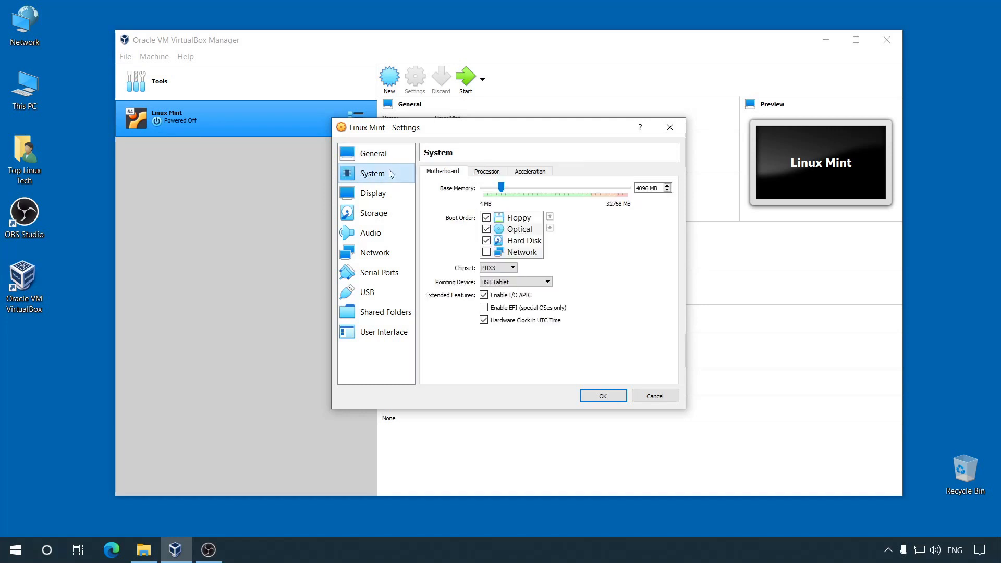
Step: Enable EFI on the Motherboard tab and PAE/NX on the Processor tab
{"action": "left_click", "coordinate": [484, 308]}
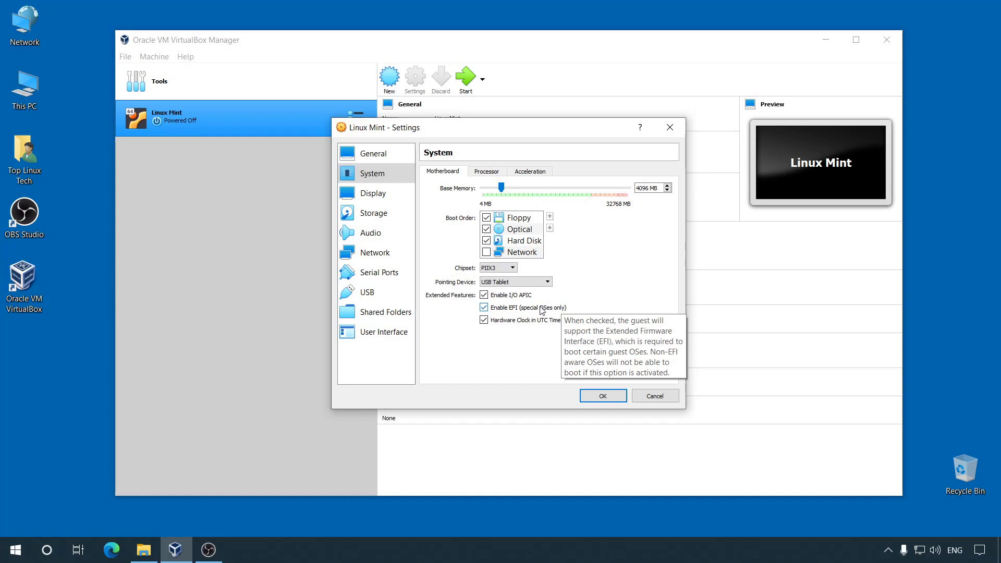
{"action": "left_click", "coordinate": [487, 173]}
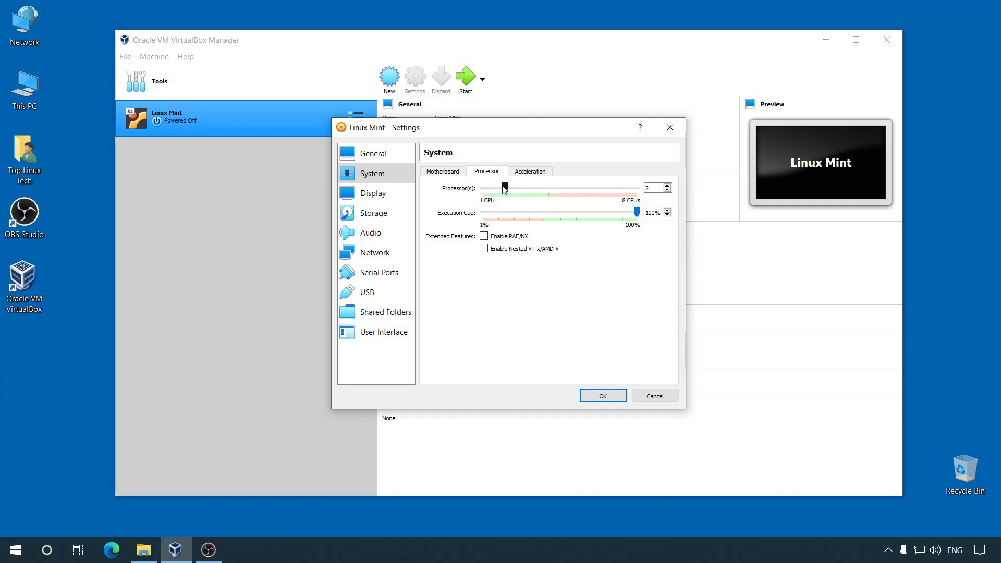
{"action": "left_click", "coordinate": [484, 236]}
{"action": "left_click", "coordinate": [373, 193]}
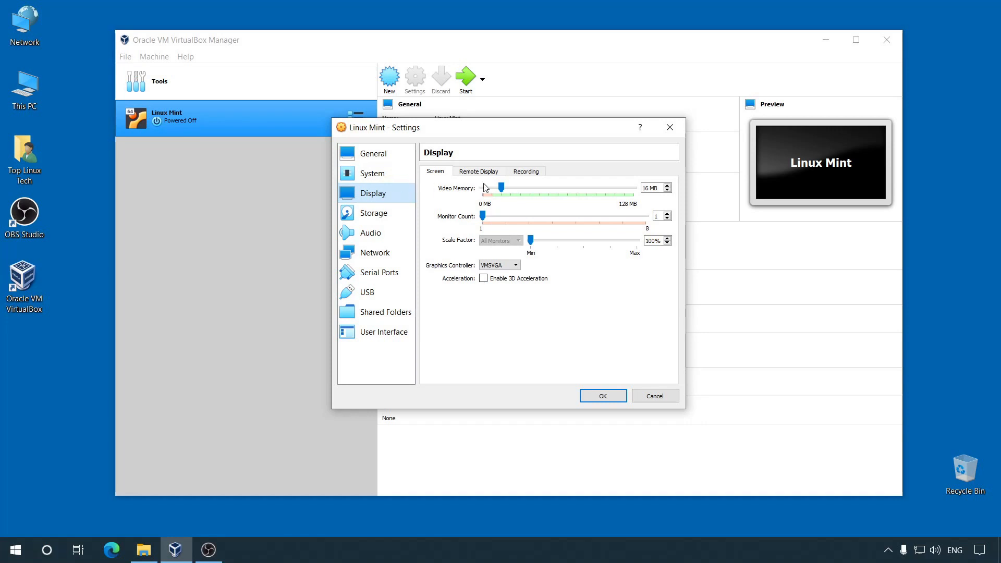
Step: Raise video memory to 128 MB, attach the network adapter as Bridged Adapter, and save
{"action": "left_click_drag", "start_coordinate": [501, 187], "coordinate": [650, 183]}
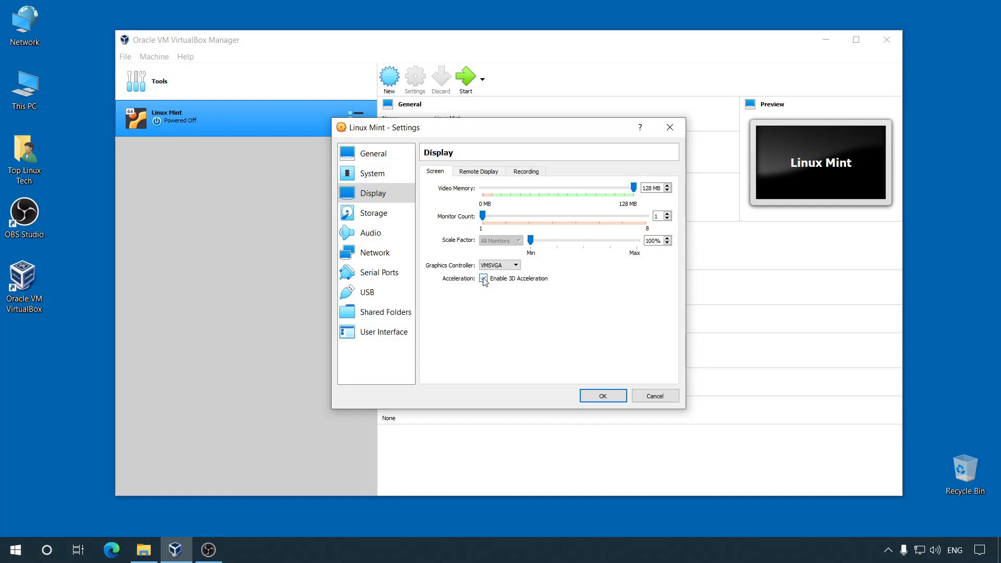
{"action": "left_click", "coordinate": [394, 258]}
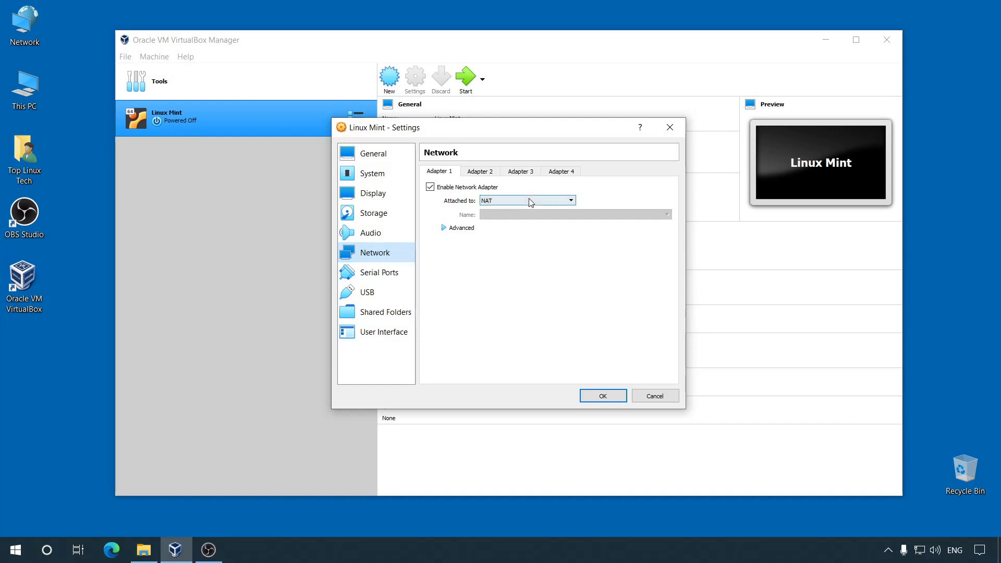
{"action": "left_click", "coordinate": [545, 201]}
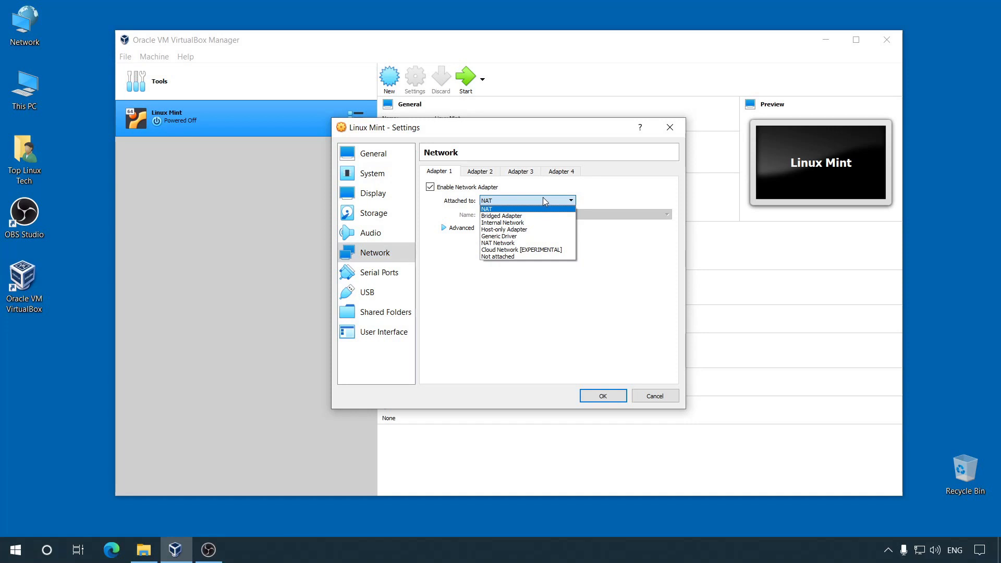
{"action": "left_click", "coordinate": [494, 216]}
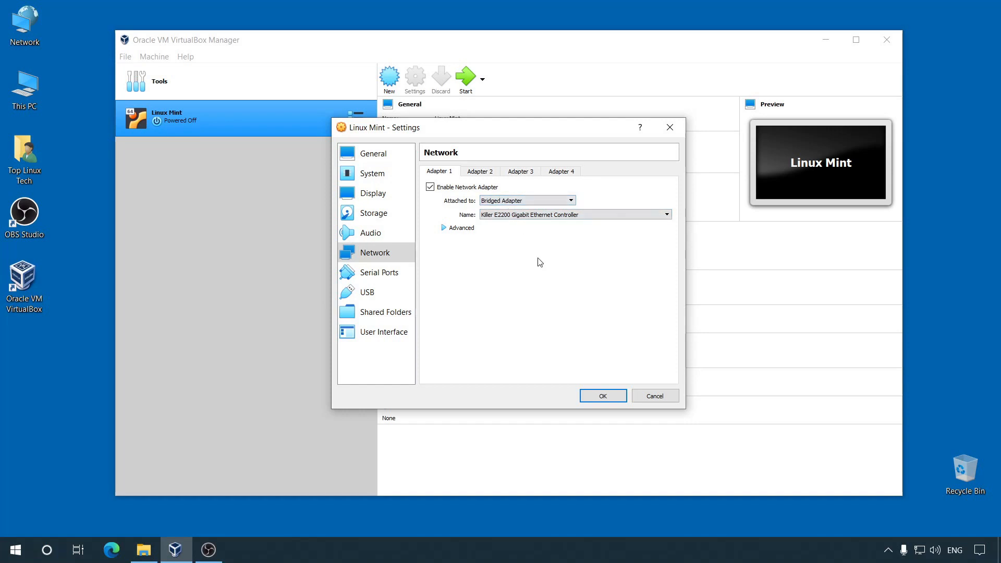
{"action": "left_click", "coordinate": [603, 396]}
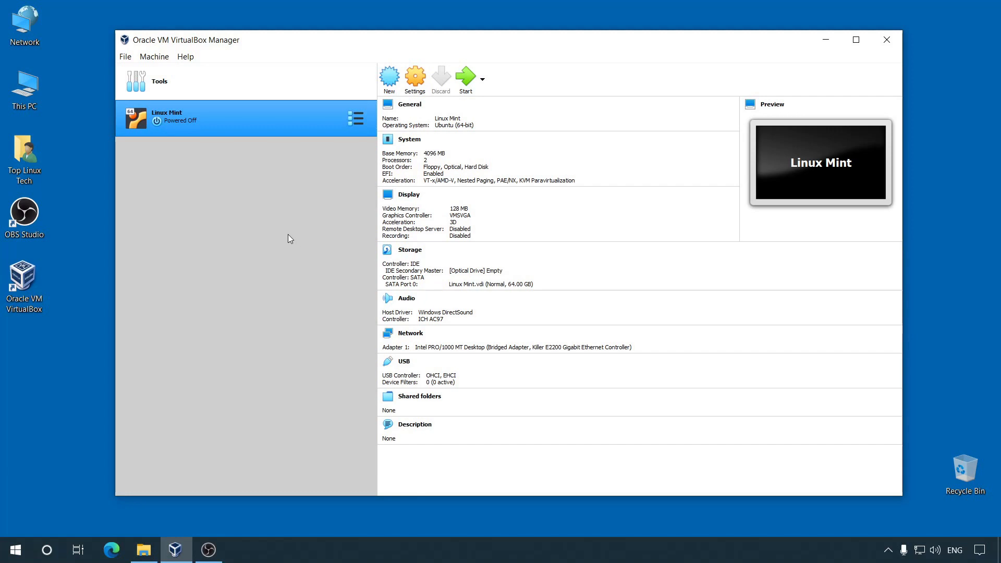
Step: Start the Linux Mint VM and bring its start-up disk dialog into view
{"action": "left_click", "coordinate": [468, 79]}
{"action": "left_click", "coordinate": [825, 40]}
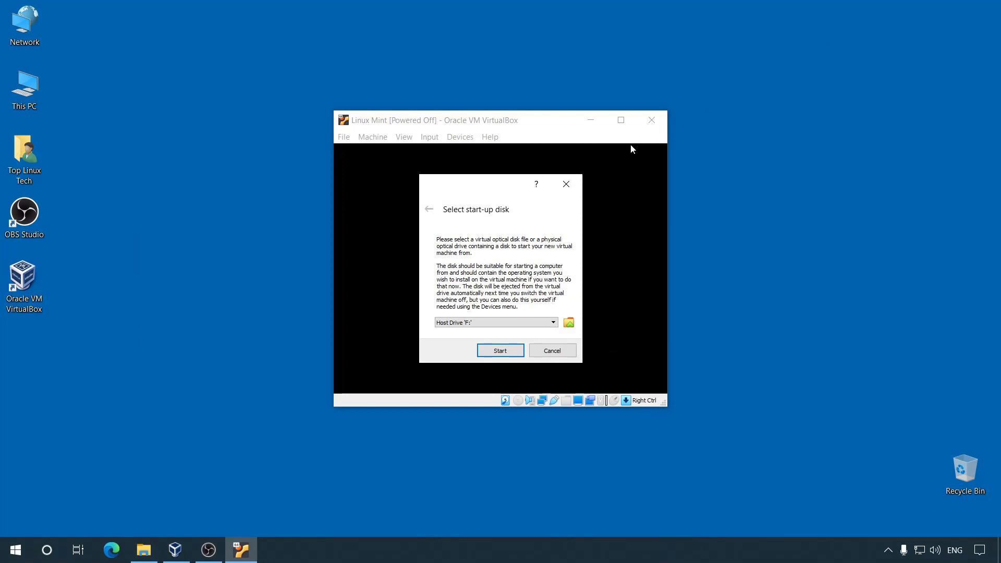
{"action": "mouse_move", "coordinate": [476, 190]}
{"action": "left_mouse_down"}
{"action": "mouse_move", "coordinate": [469, 172]}
{"action": "mouse_move", "coordinate": [462, 187]}
{"action": "left_mouse_up"}
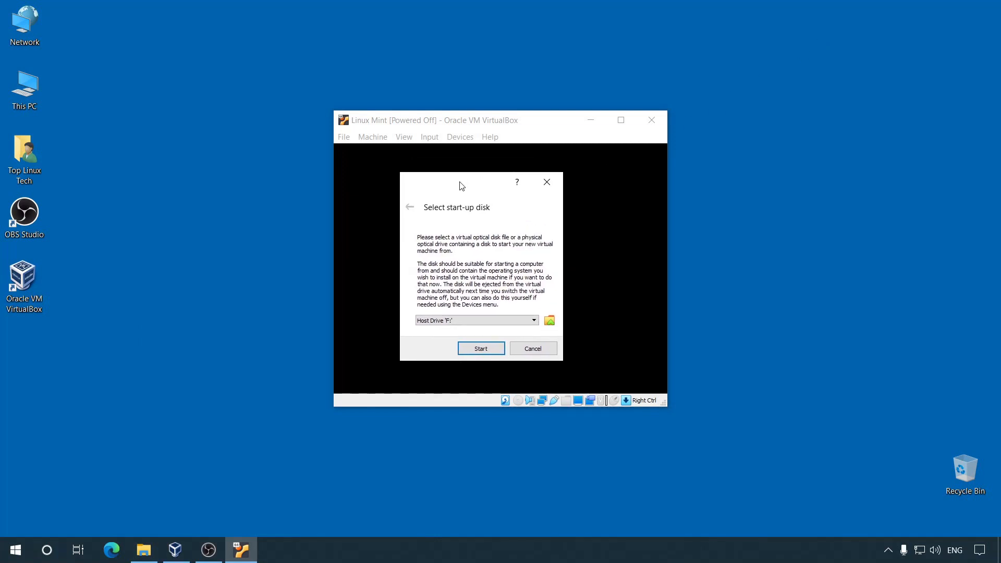
Step: Add linuxmint-20-xfce-64bit.iso as the start-up disk and boot the VM from it
{"action": "left_click", "coordinate": [550, 320]}
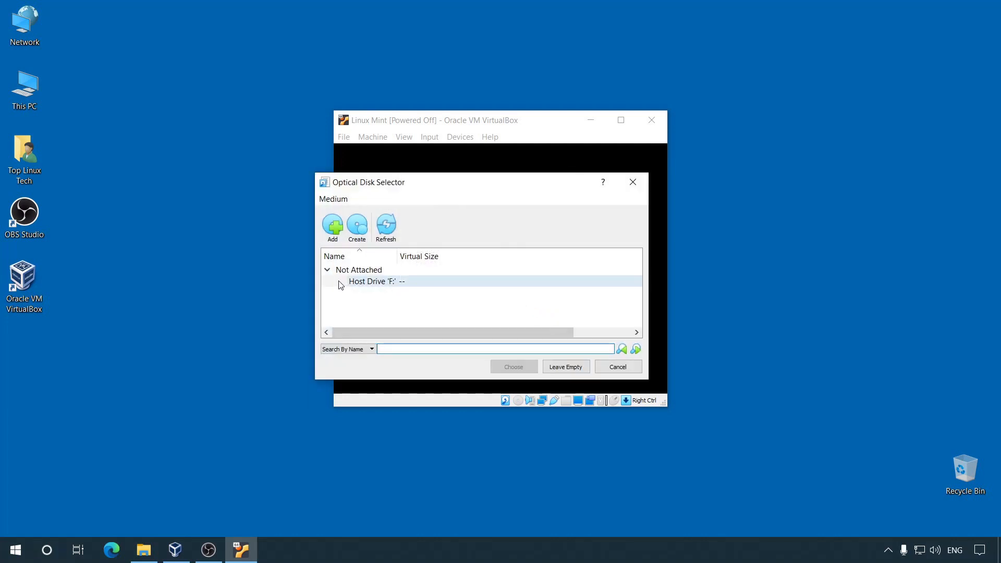
{"action": "left_click", "coordinate": [376, 282]}
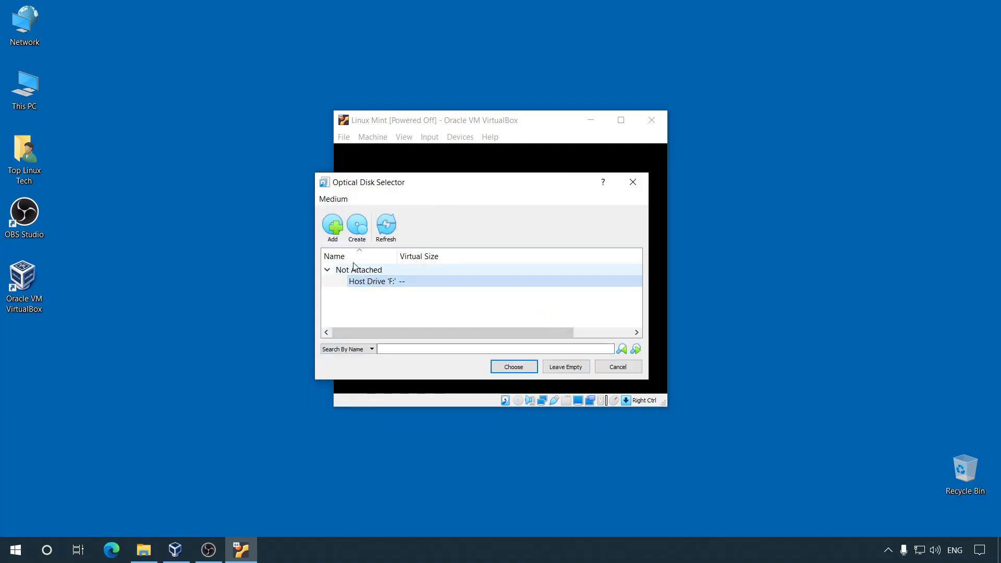
{"action": "left_click", "coordinate": [333, 229]}
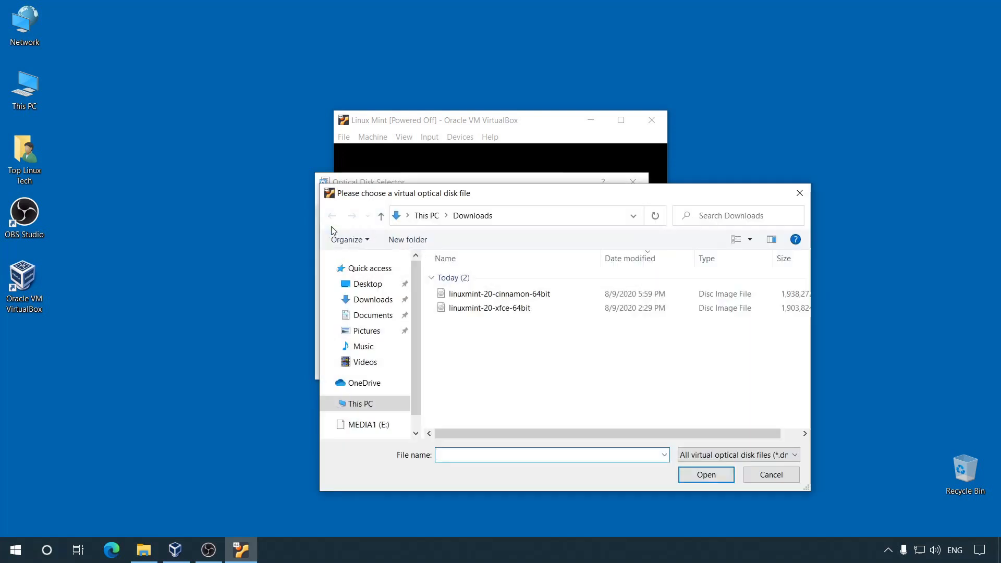
{"action": "left_click", "coordinate": [466, 309]}
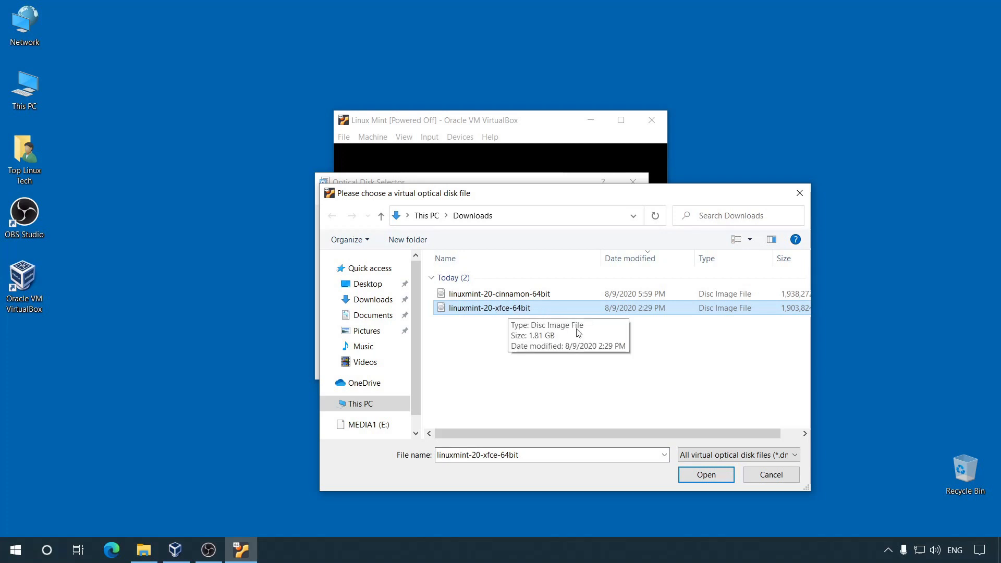
{"action": "left_click", "coordinate": [704, 475]}
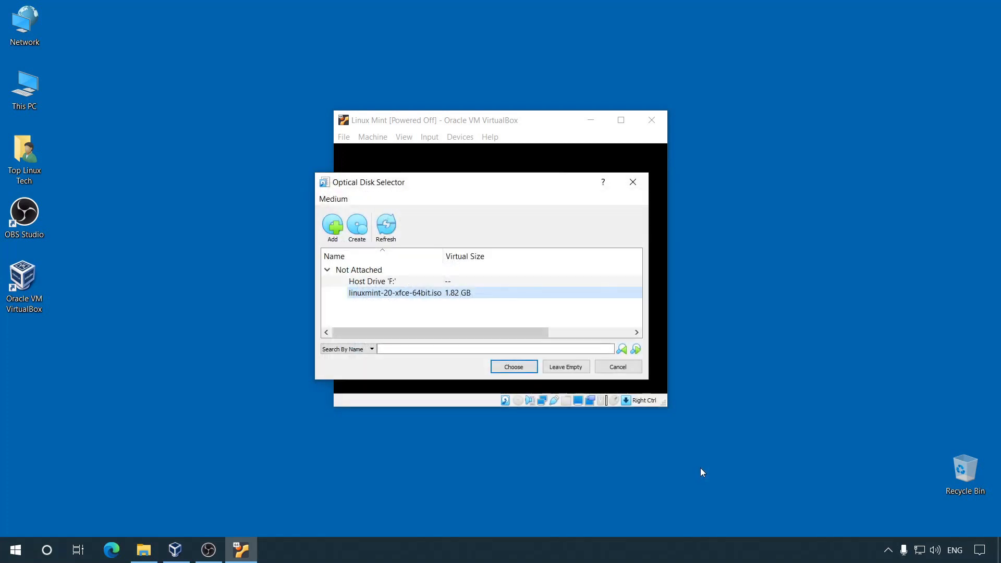
{"action": "left_click", "coordinate": [514, 367]}
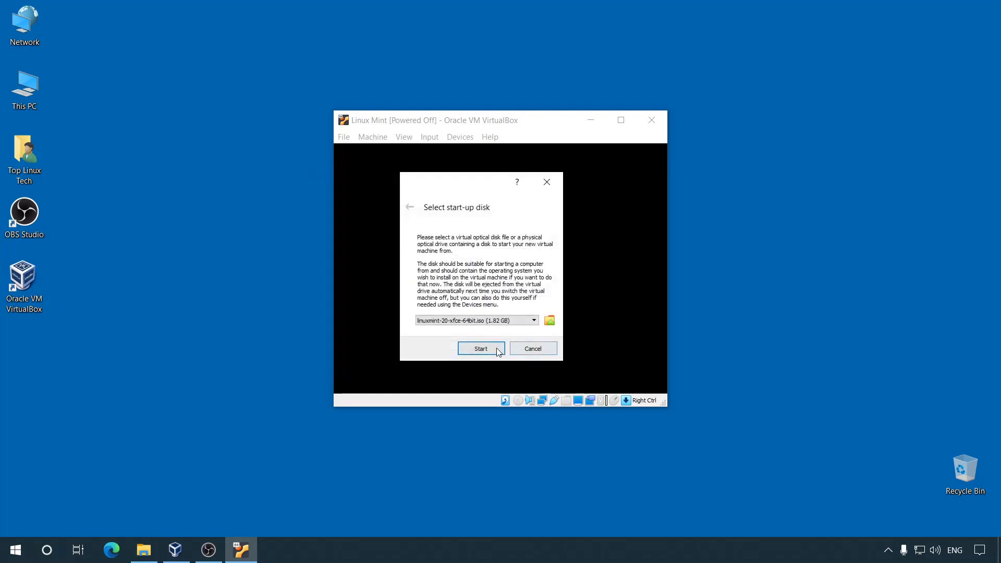
{"action": "left_click", "coordinate": [487, 348]}
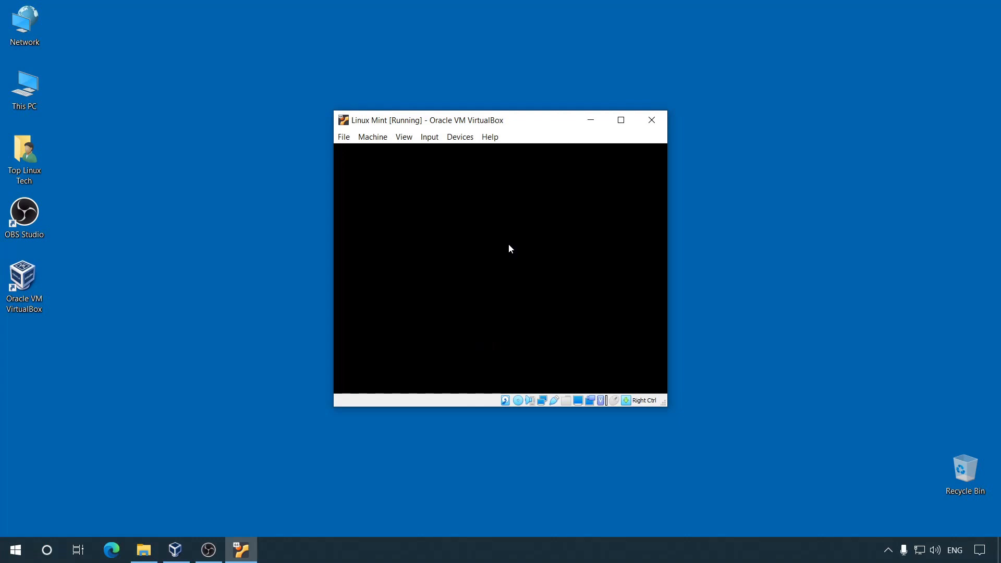
Step: Reposition the VM window and boot the default 'Start Linux Mint 20 Xfce 64-bit' entry
{"action": "left_click_drag", "start_coordinate": [614, 99], "coordinate": [577, 83]}
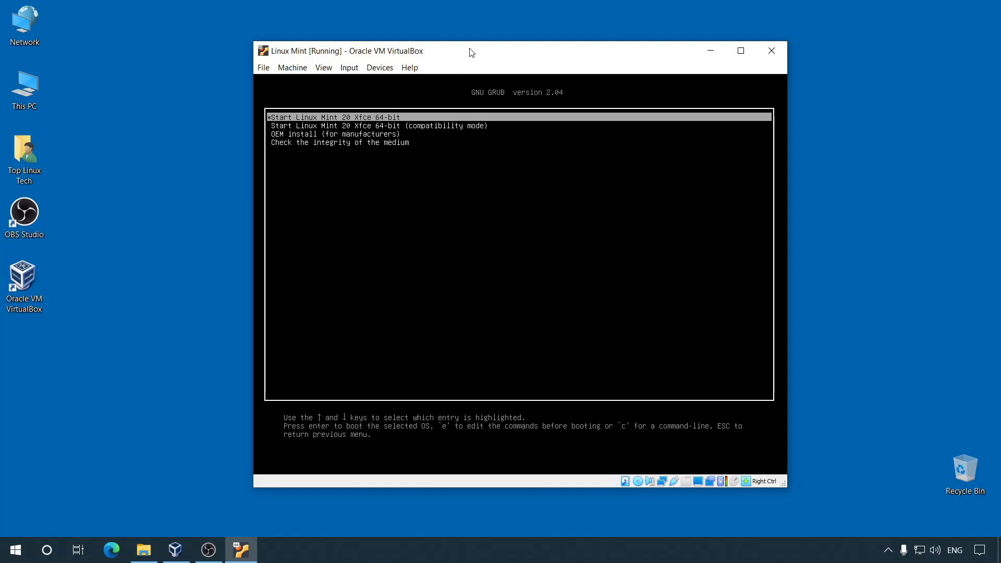
{"action": "key", "text": "Return"}
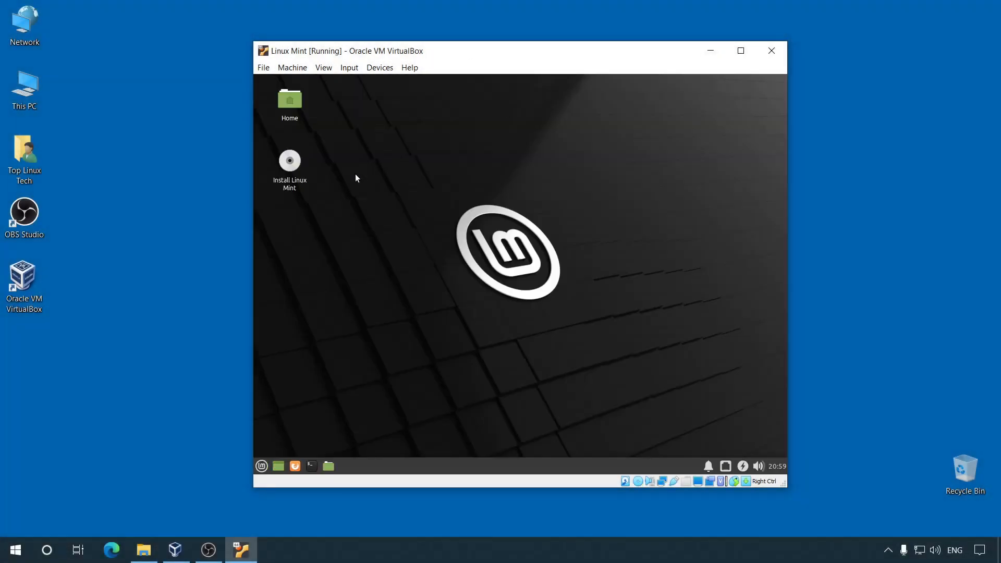
Step: Launch Install Linux Mint and continue with English, English (US) keyboard, and no codecs change
{"action": "double_click", "coordinate": [290, 166]}
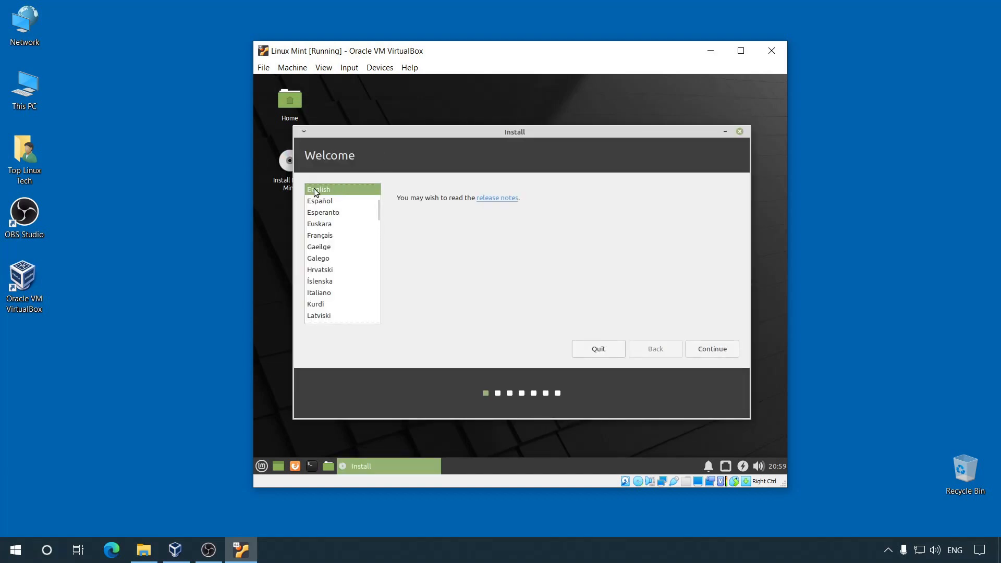
{"action": "left_click", "coordinate": [705, 346]}
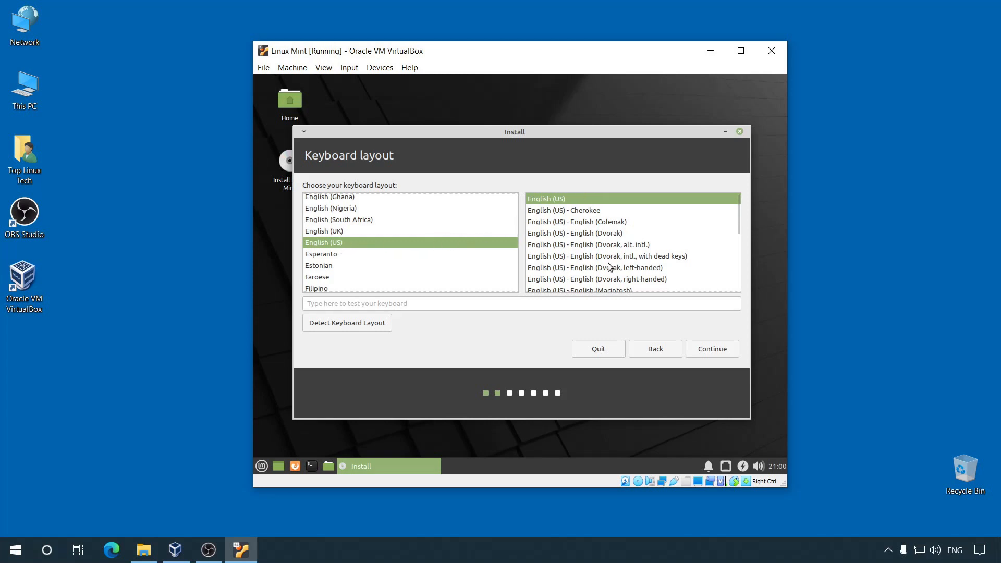
{"action": "left_click", "coordinate": [729, 353]}
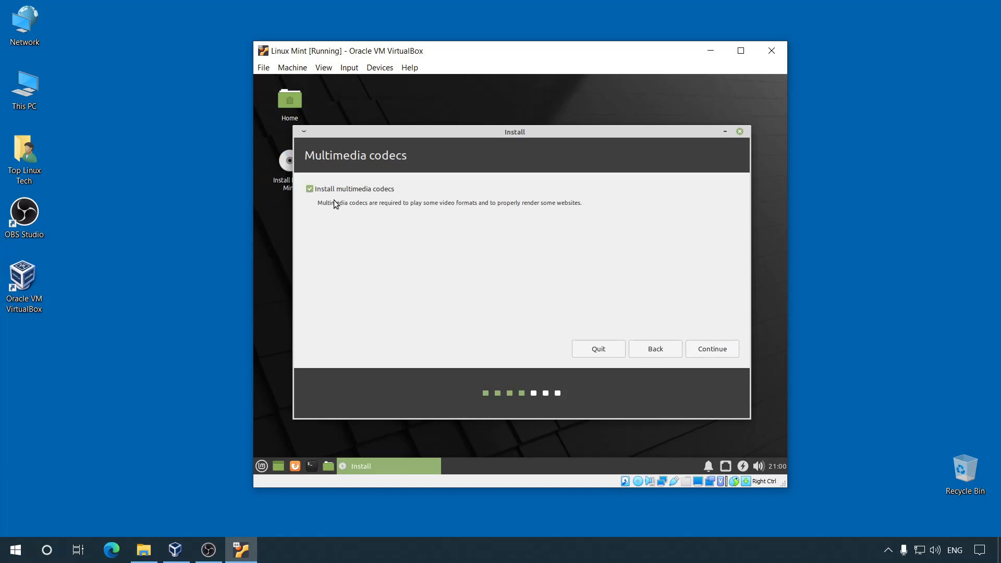
{"action": "left_click", "coordinate": [714, 350]}
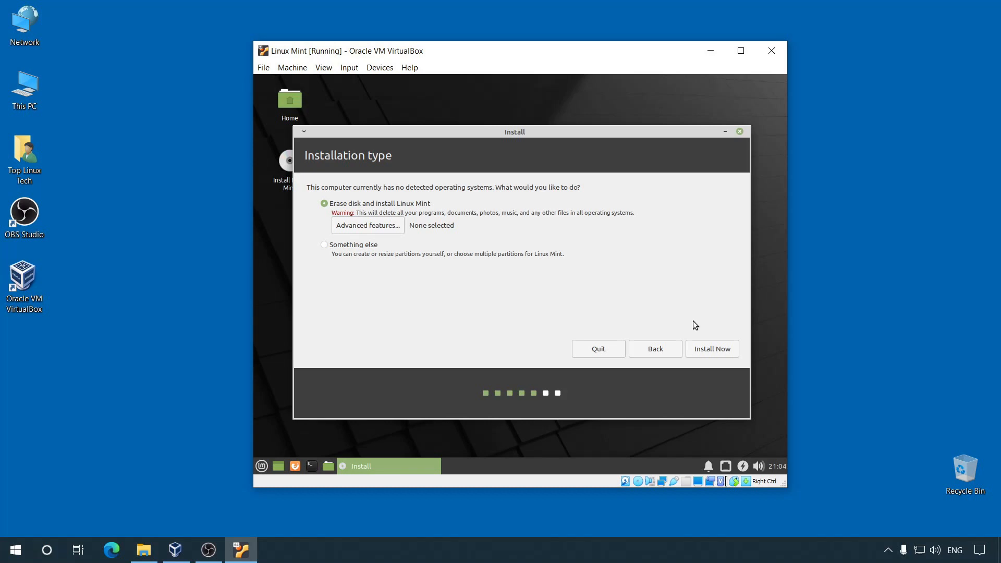
Step: Review the erase-disk partition changes, go back, and choose 'Something else' instead
{"action": "left_click", "coordinate": [712, 350]}
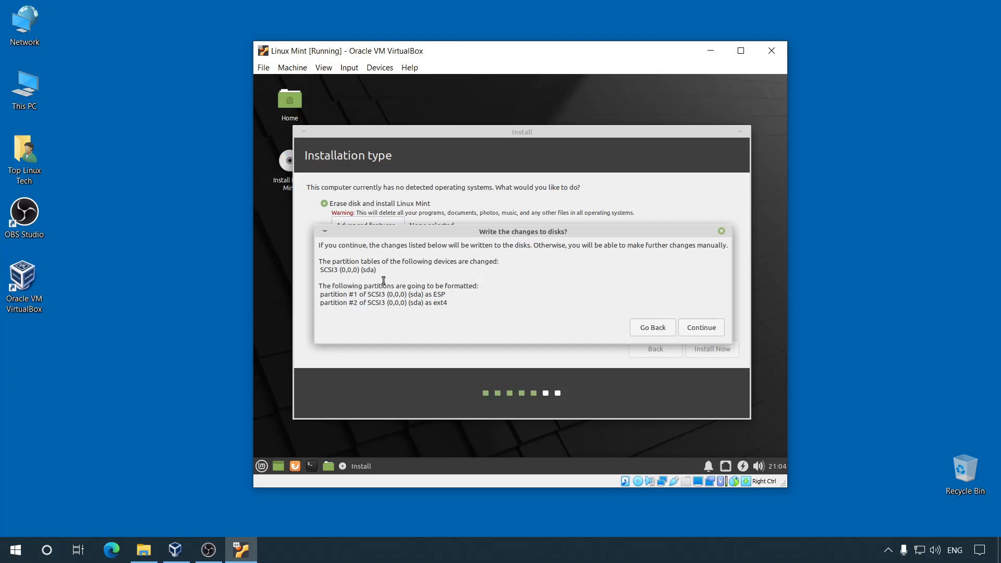
{"action": "left_click_drag", "start_coordinate": [319, 296], "coordinate": [449, 296]}
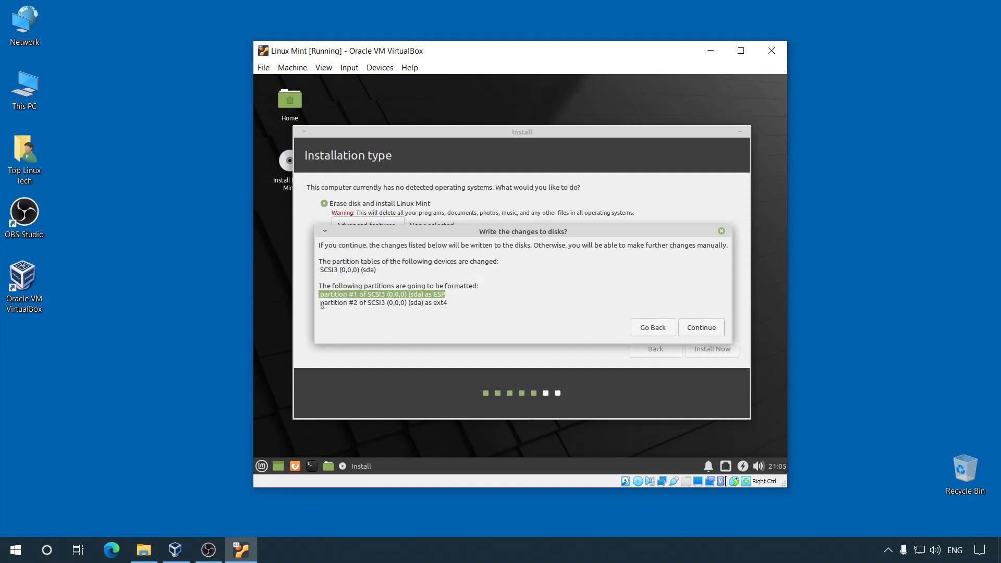
{"action": "left_click_drag", "start_coordinate": [322, 305], "coordinate": [456, 305]}
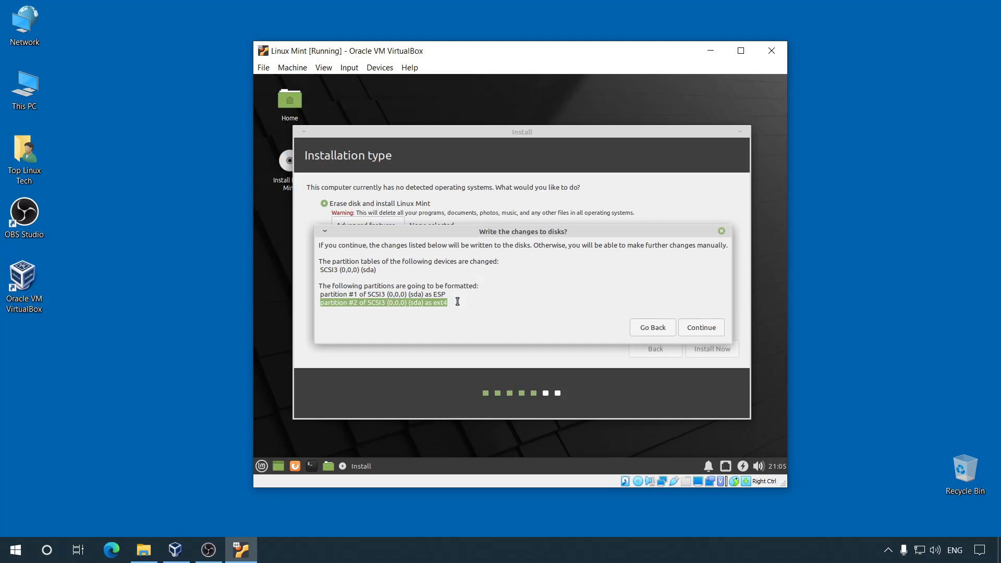
{"action": "left_click", "coordinate": [644, 329]}
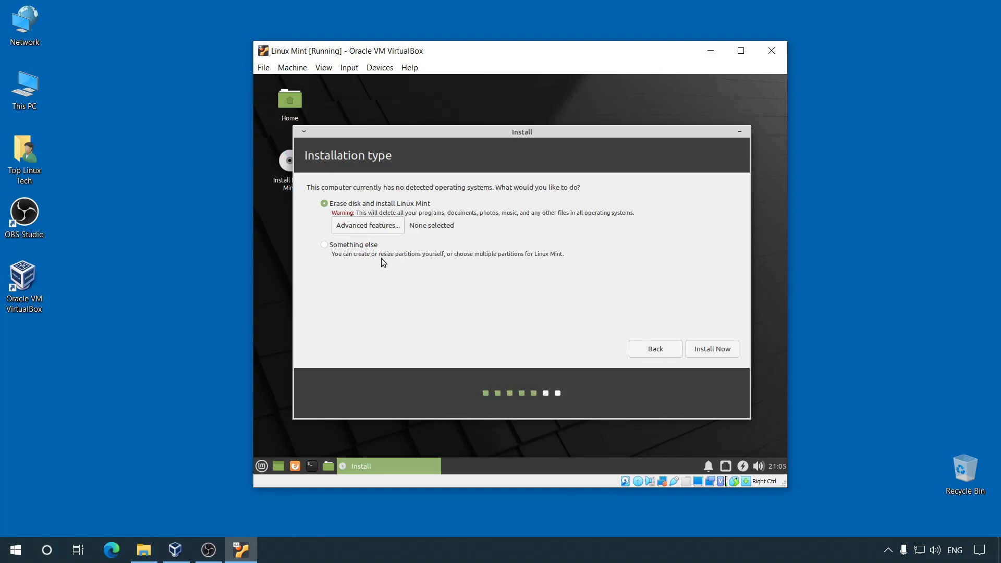
{"action": "left_click", "coordinate": [329, 245]}
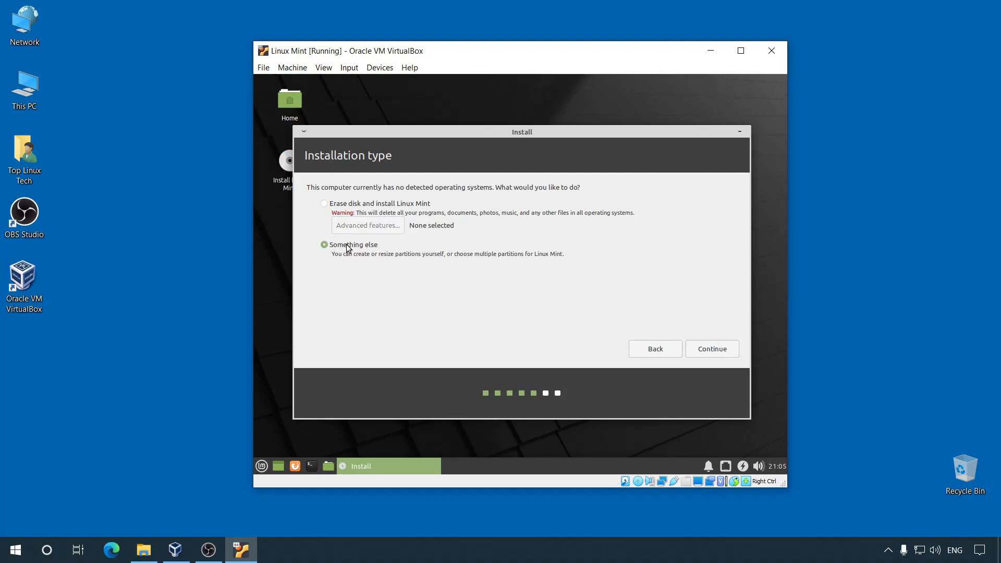
Step: Create a new empty partition table on /dev/sda and select its 68719 MB free space
{"action": "left_click", "coordinate": [720, 349]}
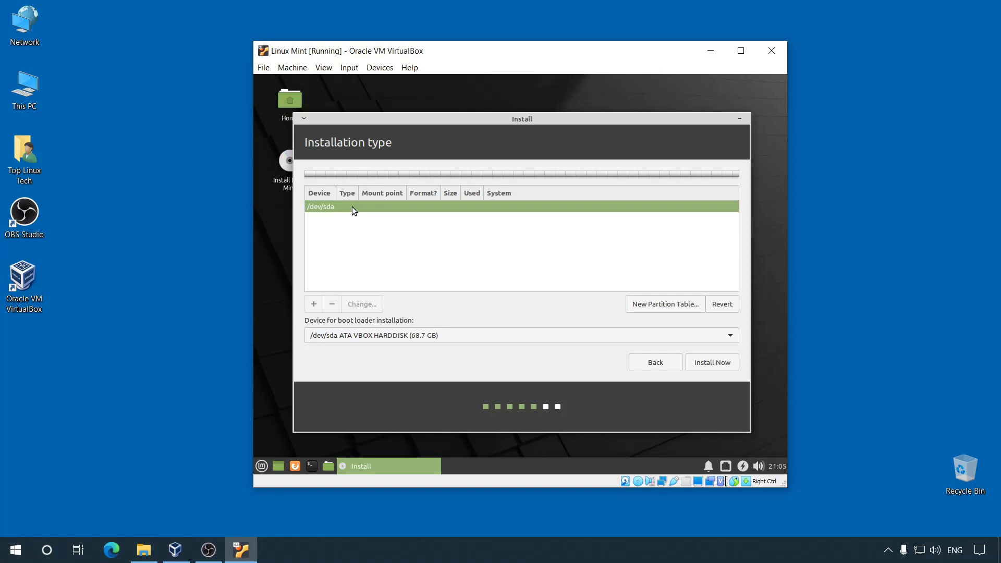
{"action": "left_click", "coordinate": [655, 303]}
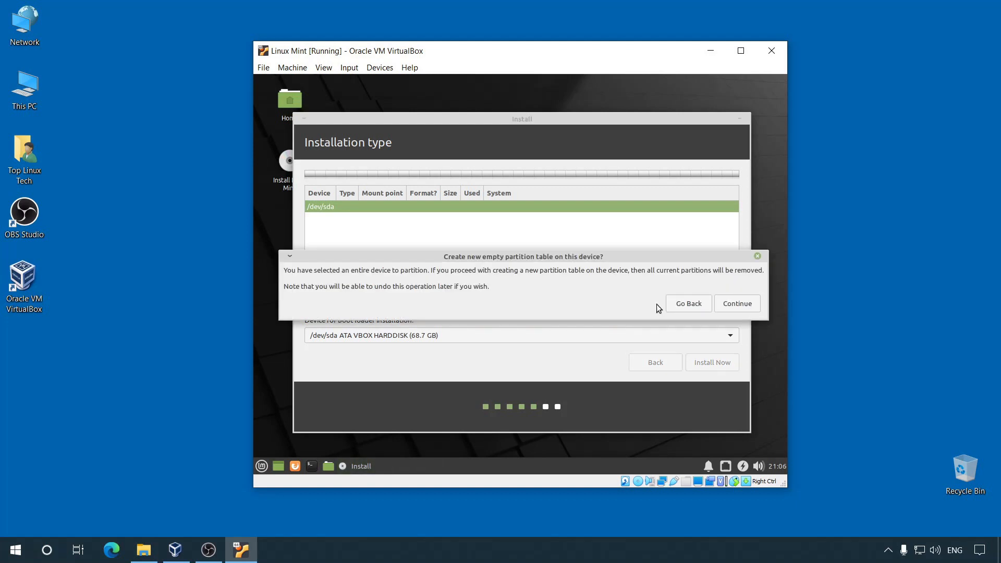
{"action": "left_click", "coordinate": [737, 304]}
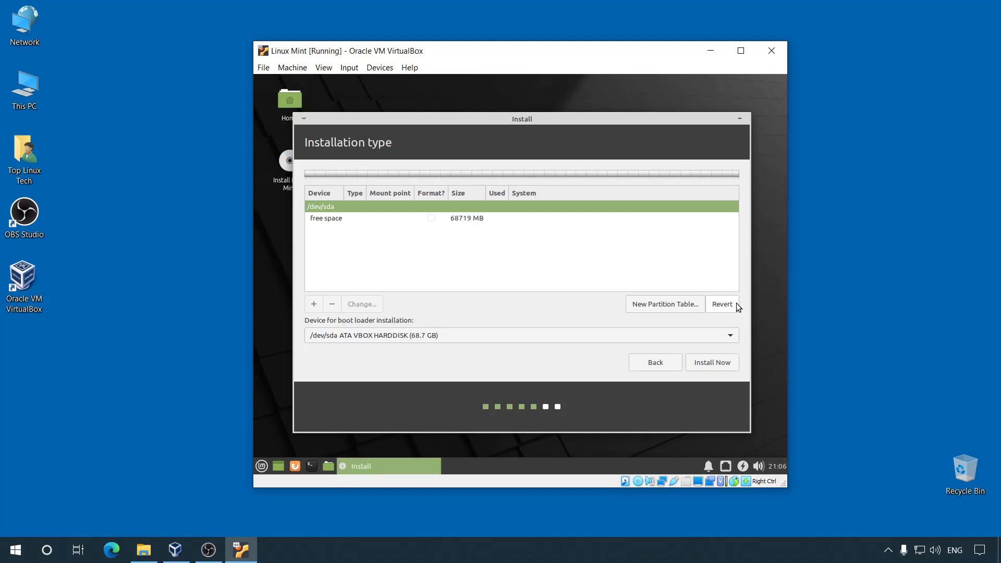
{"action": "left_click", "coordinate": [328, 219]}
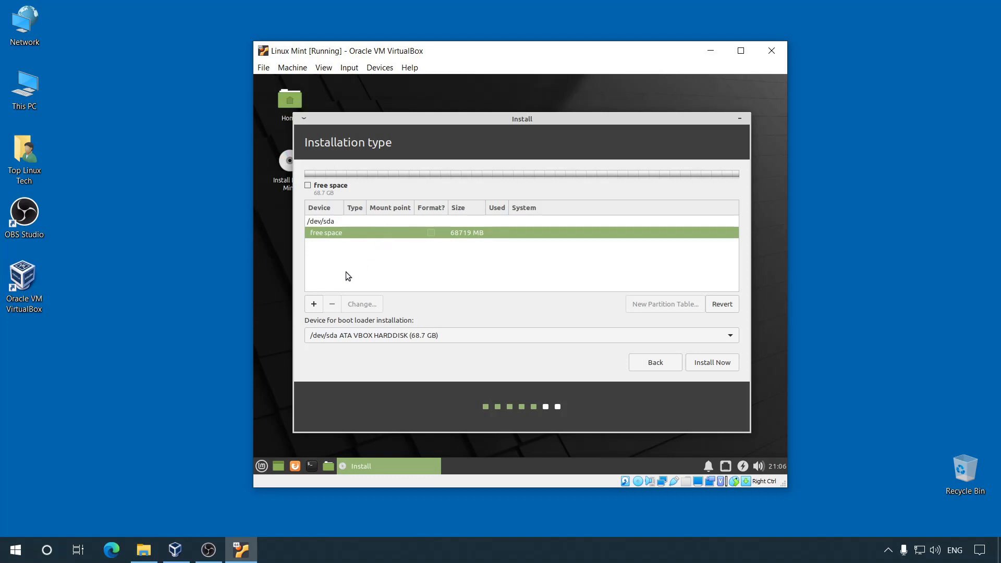
Step: Create a 500 MB primary EFI System Partition as /dev/sda1 at the start of the disk
{"action": "left_click", "coordinate": [313, 305]}
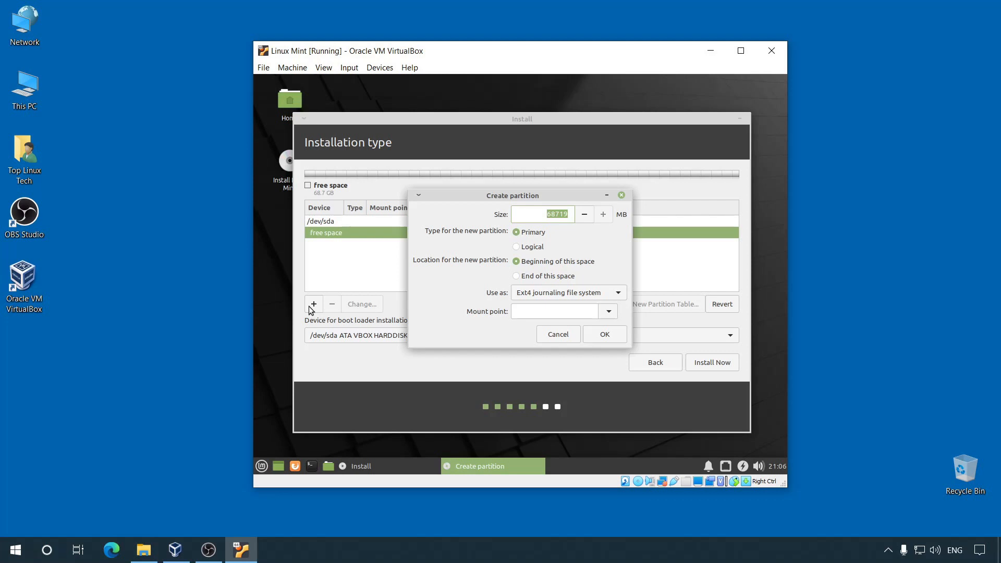
{"action": "left_click", "coordinate": [544, 218]}
{"action": "left_click_drag", "start_coordinate": [539, 217], "coordinate": [573, 215]}
{"action": "type", "text": "500"}
{"action": "left_click", "coordinate": [618, 293]}
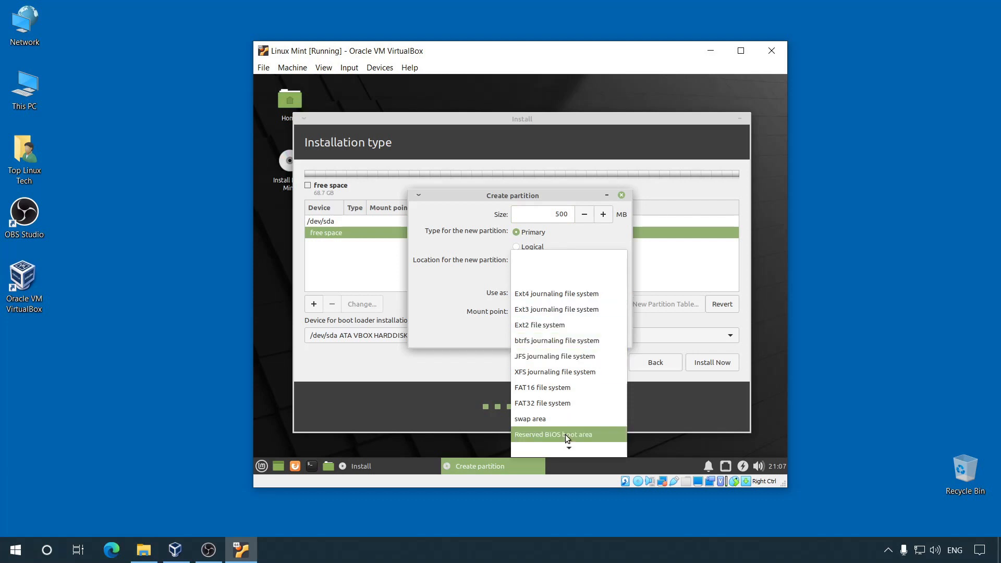
{"action": "mouse_move", "coordinate": [567, 447]}
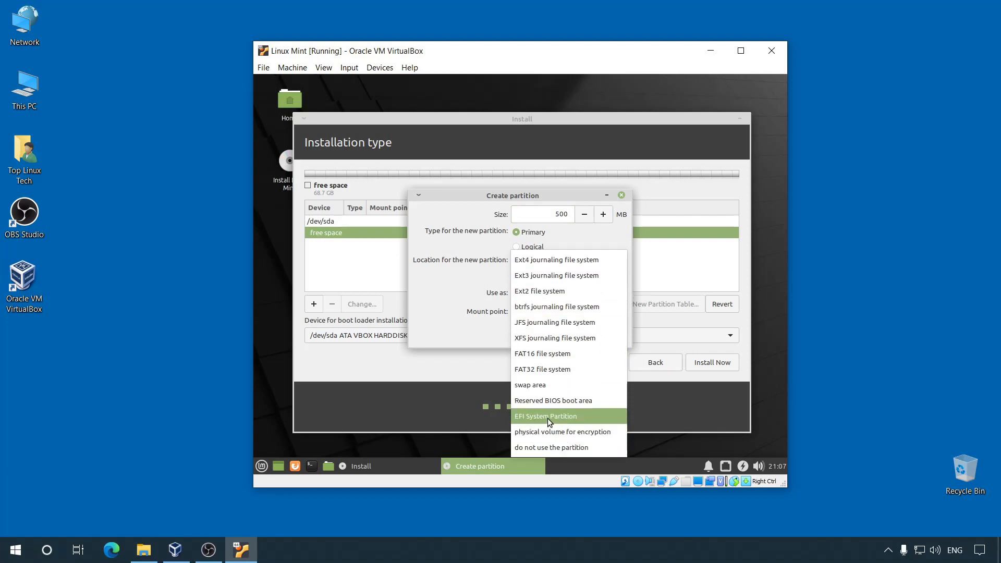
{"action": "left_click", "coordinate": [583, 417]}
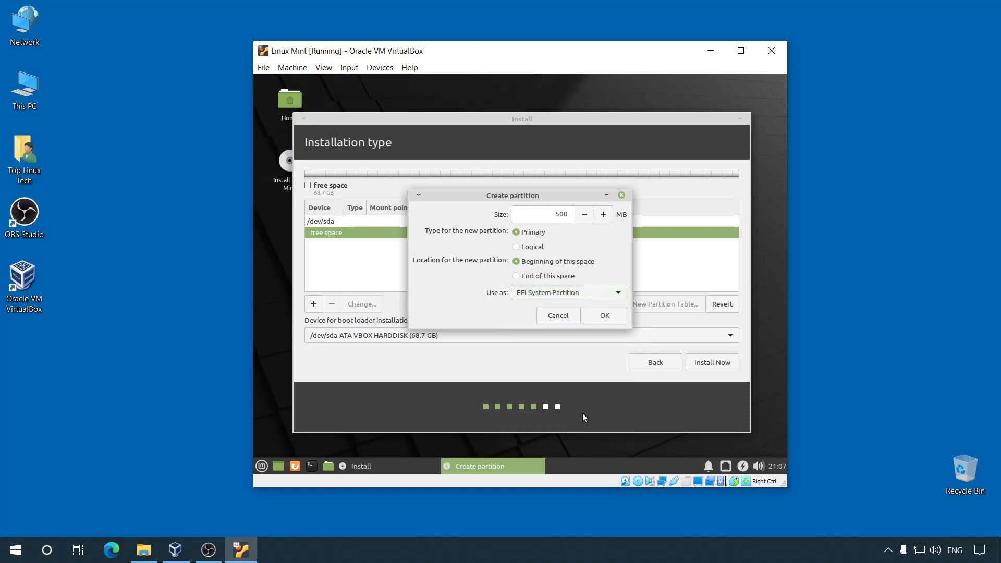
{"action": "left_click", "coordinate": [531, 234]}
{"action": "left_click", "coordinate": [604, 315]}
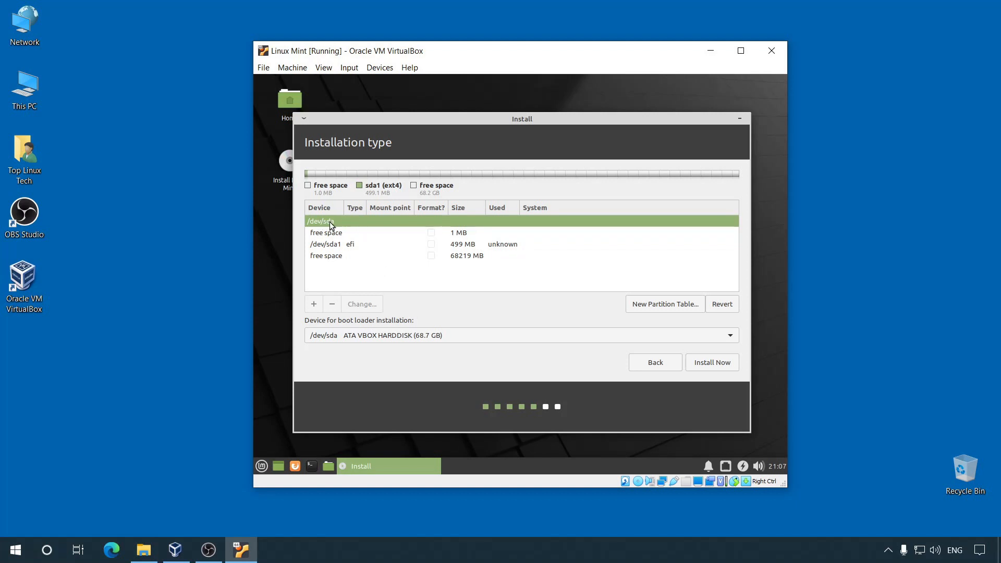
{"action": "left_click", "coordinate": [319, 245]}
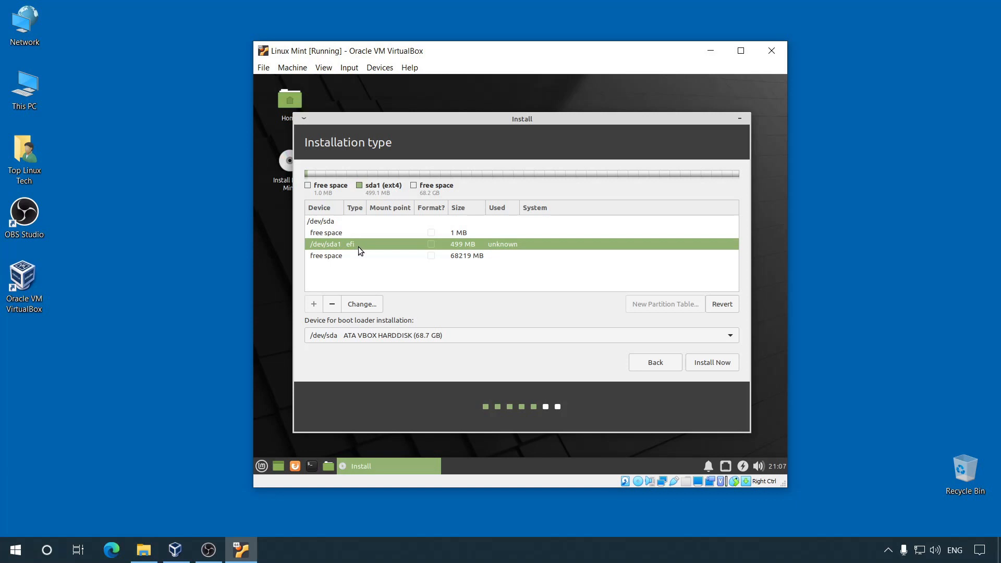
Step: Add a 24000 MB partition mounted at / in the remaining 68219 MB free space
{"action": "left_click", "coordinate": [345, 256]}
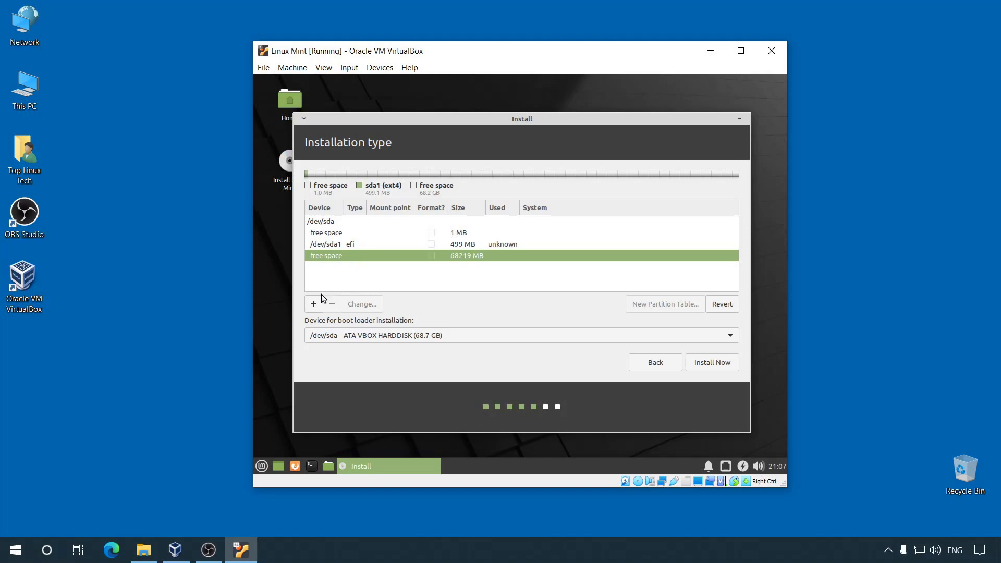
{"action": "left_click", "coordinate": [314, 305]}
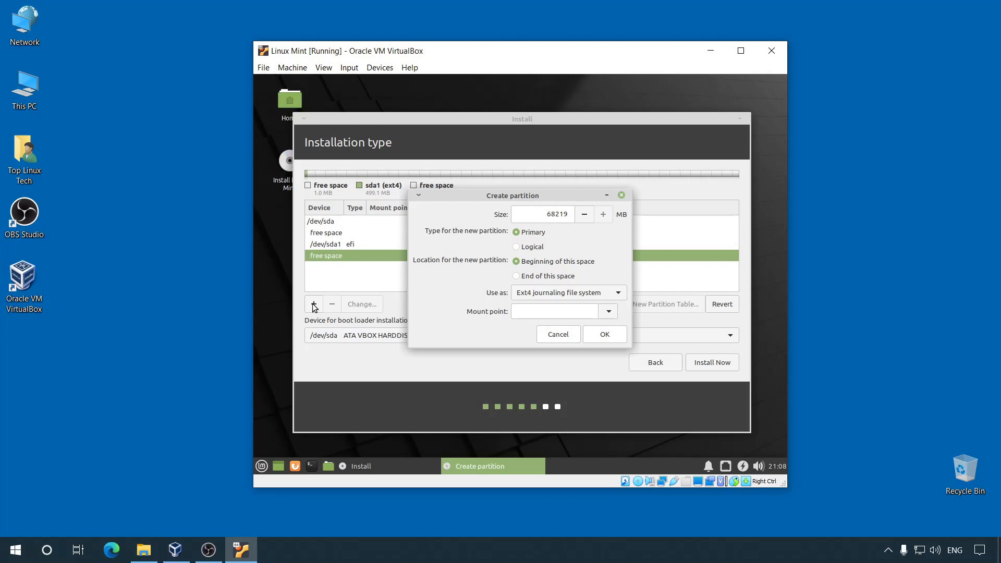
{"action": "double_click", "coordinate": [541, 214]}
{"action": "type", "text": "24000"}
{"action": "left_click", "coordinate": [609, 311]}
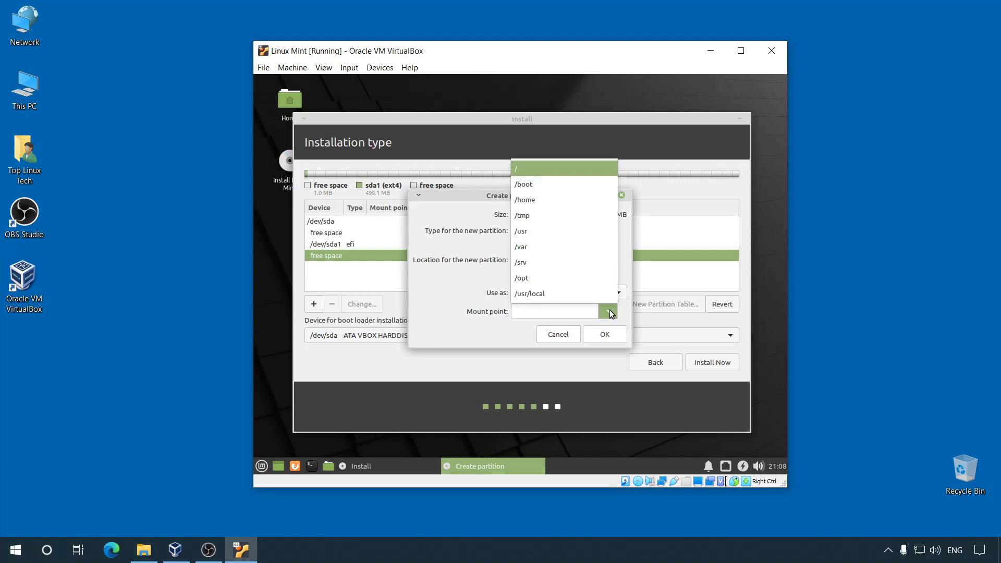
{"action": "left_click", "coordinate": [527, 169]}
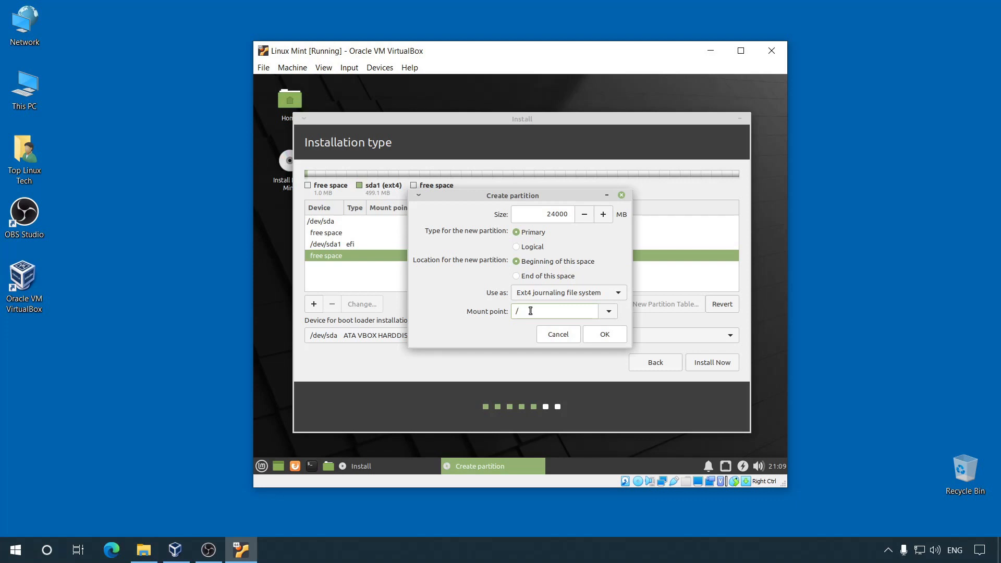
{"action": "left_click", "coordinate": [605, 334]}
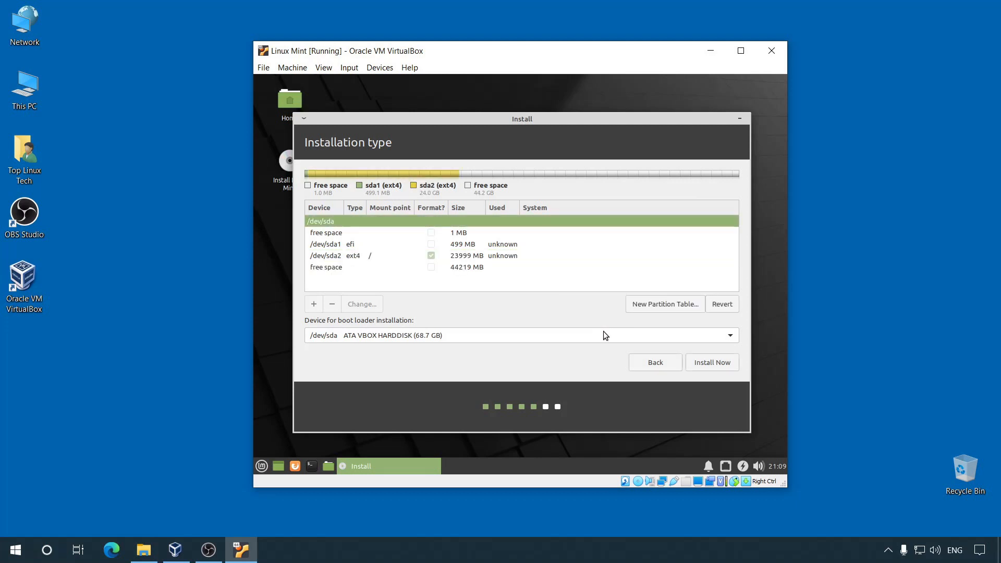
Step: Create a 44219 MB partition mounted at /home from the leftover free space
{"action": "left_click", "coordinate": [325, 257]}
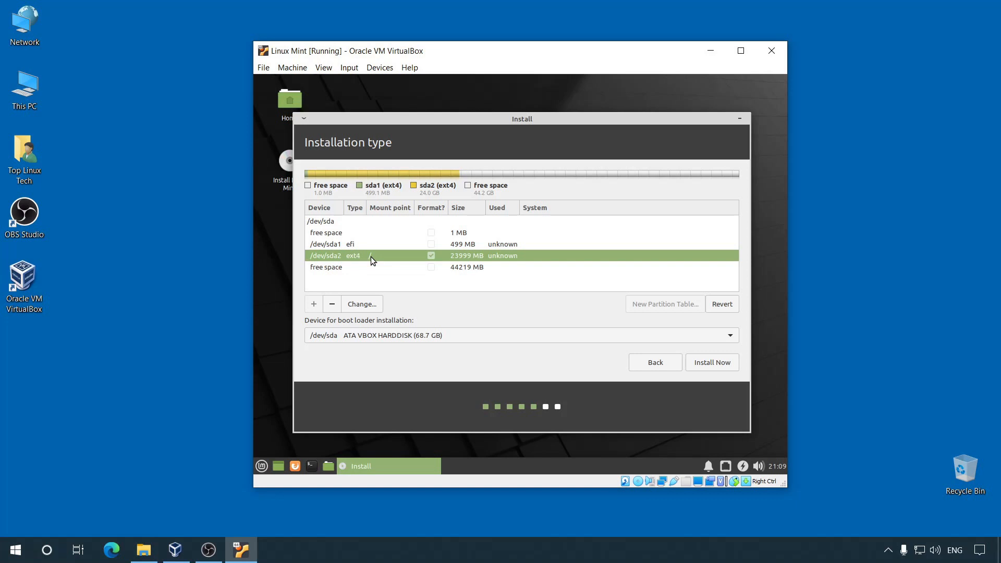
{"action": "left_click", "coordinate": [336, 268]}
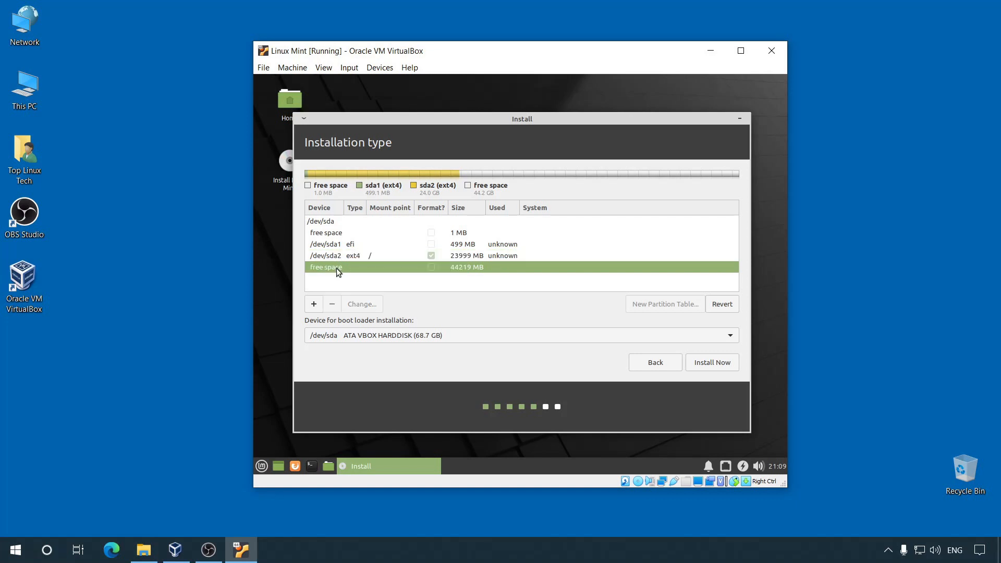
{"action": "left_click", "coordinate": [314, 305]}
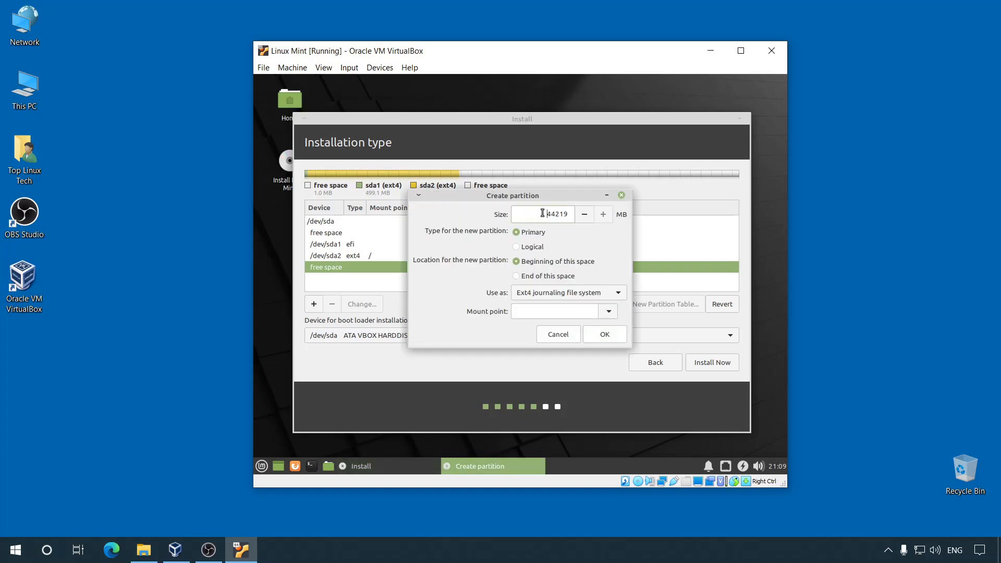
{"action": "left_click_drag", "start_coordinate": [545, 215], "coordinate": [577, 215]}
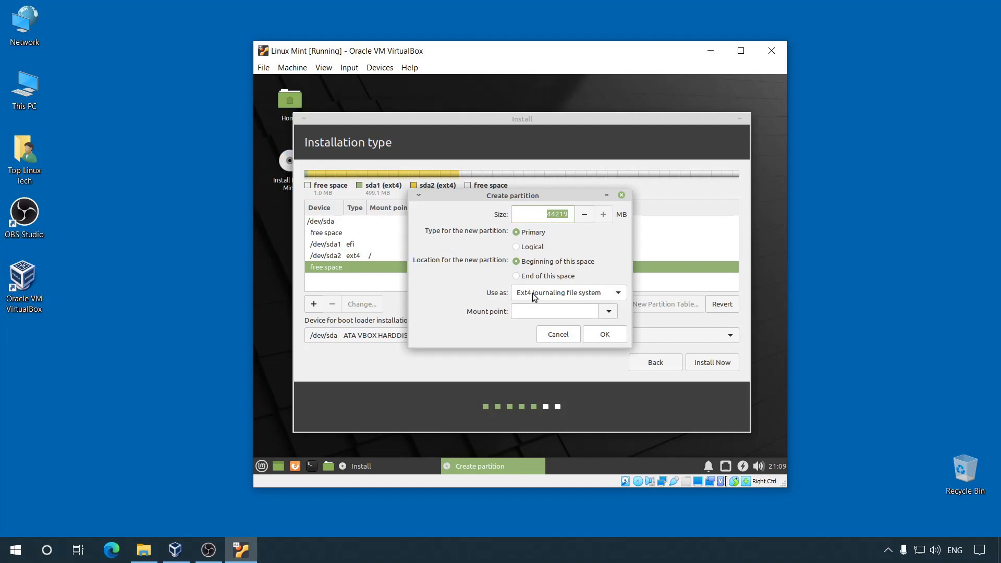
{"action": "left_click", "coordinate": [609, 312]}
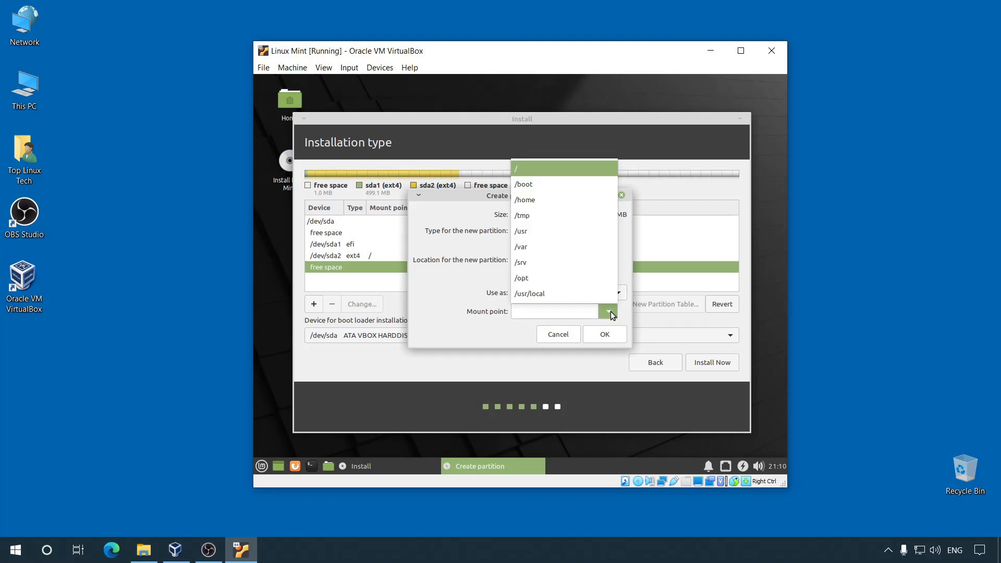
{"action": "left_click", "coordinate": [552, 200]}
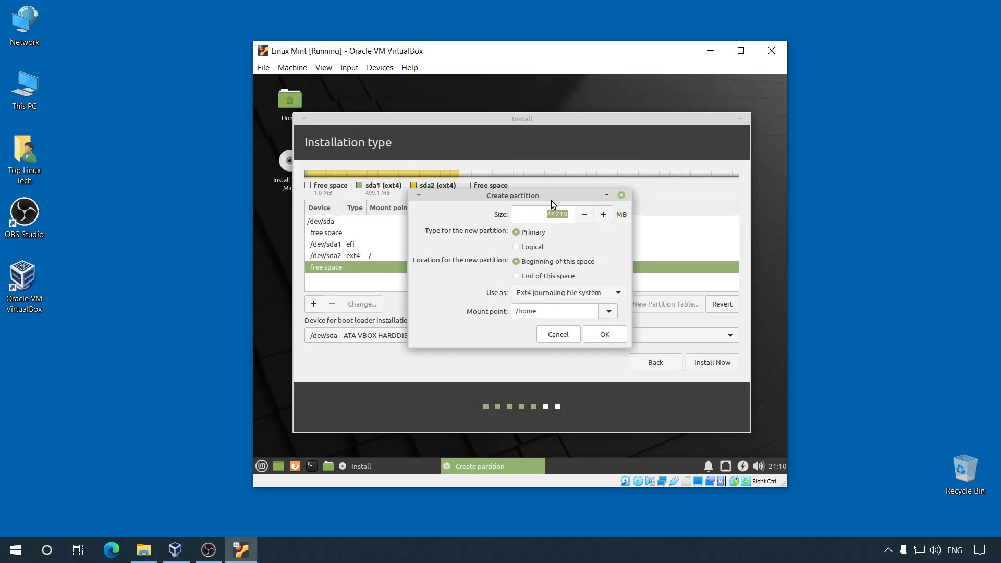
{"action": "left_click", "coordinate": [606, 334]}
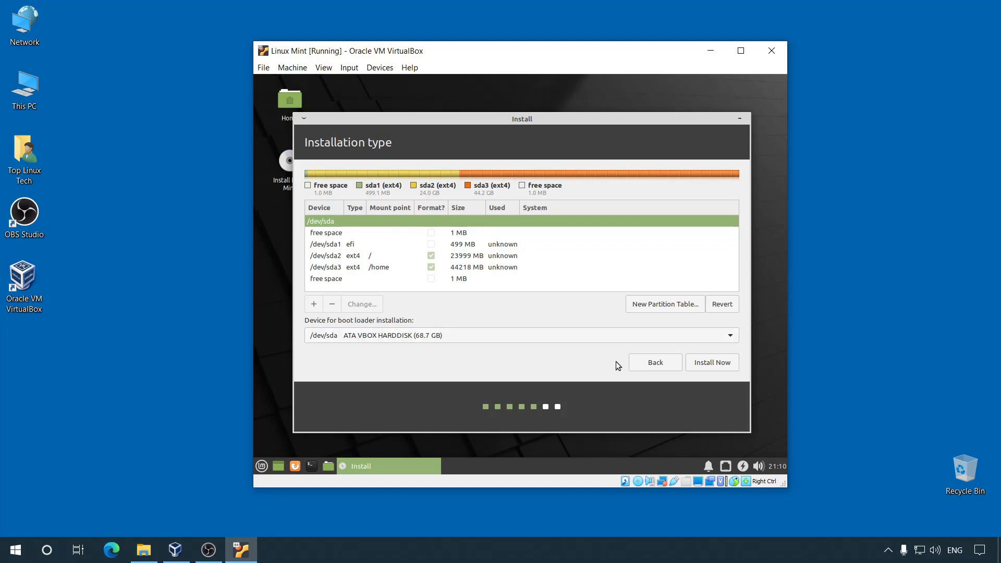
Step: Install with the new three-partition layout, confirming the write of changes to disk
{"action": "left_click", "coordinate": [722, 365]}
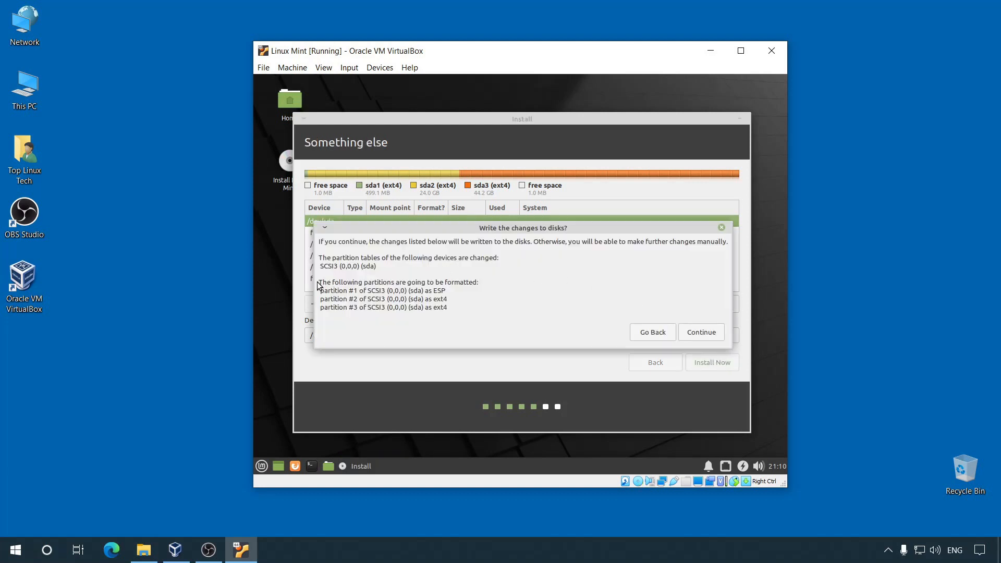
{"action": "left_click_drag", "start_coordinate": [317, 283], "coordinate": [471, 310]}
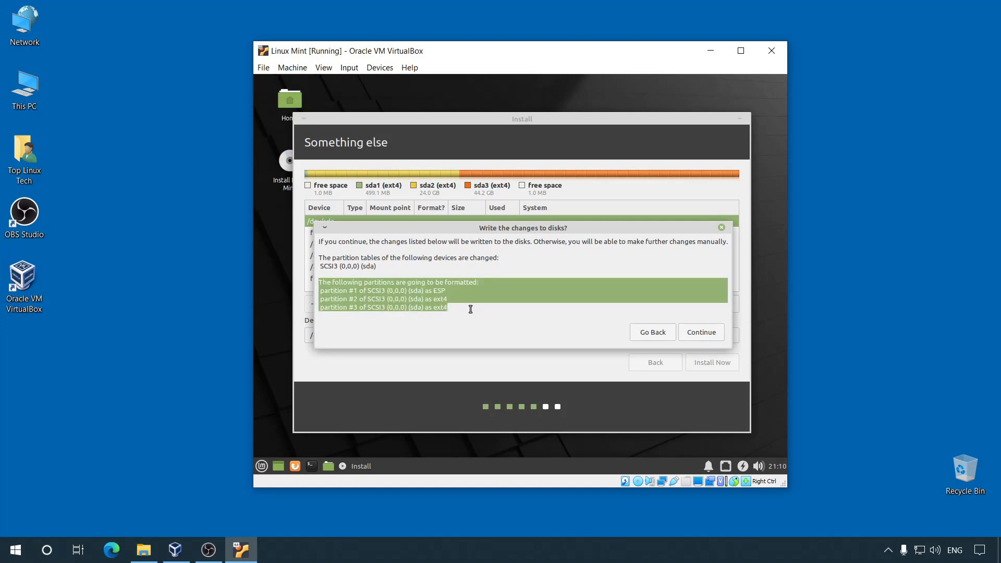
{"action": "left_click", "coordinate": [463, 309]}
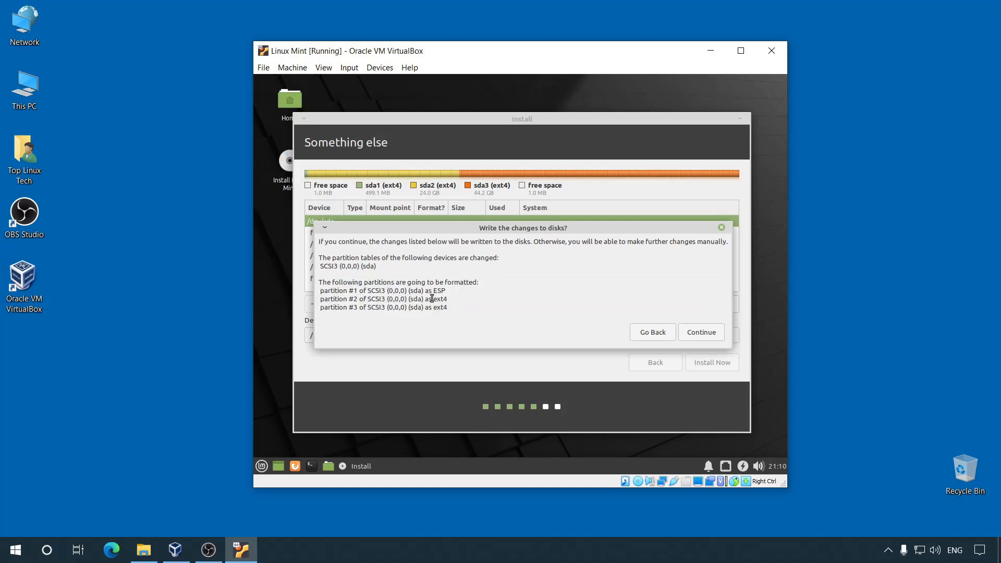
{"action": "left_click", "coordinate": [704, 334]}
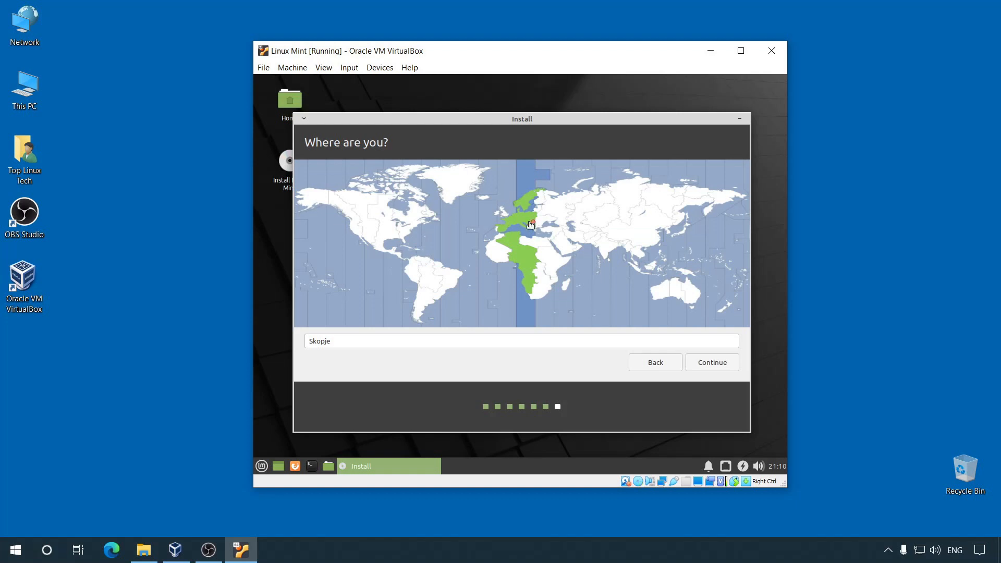
Step: Keep Skopje as the installer's location and continue to the account form
{"action": "left_click", "coordinate": [715, 363]}
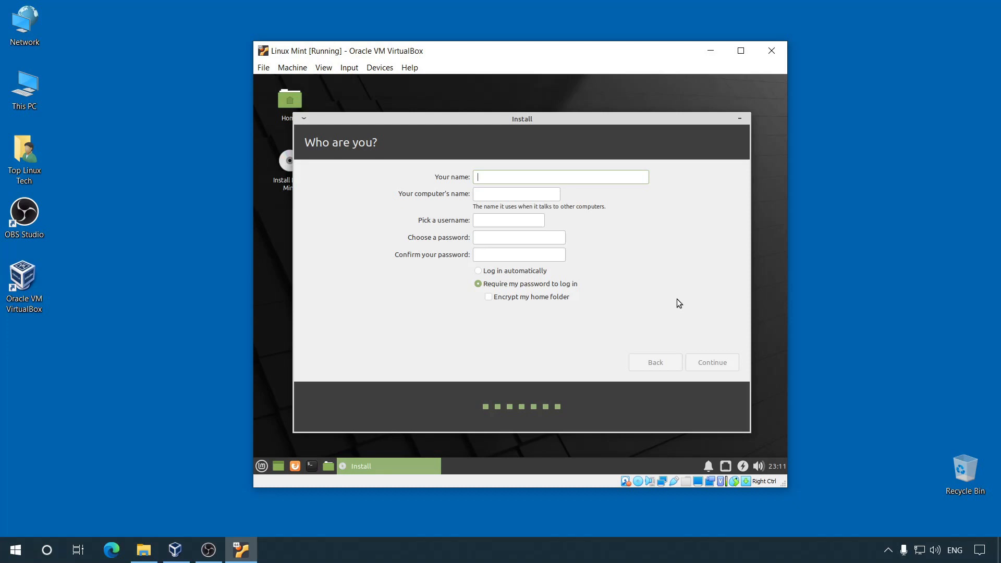
Step: Fill in your name, computer name mintbox, a username and a matching password, then continue installing
{"action": "type", "text": "Top Linux Tech"}
{"action": "left_click", "coordinate": [535, 193]}
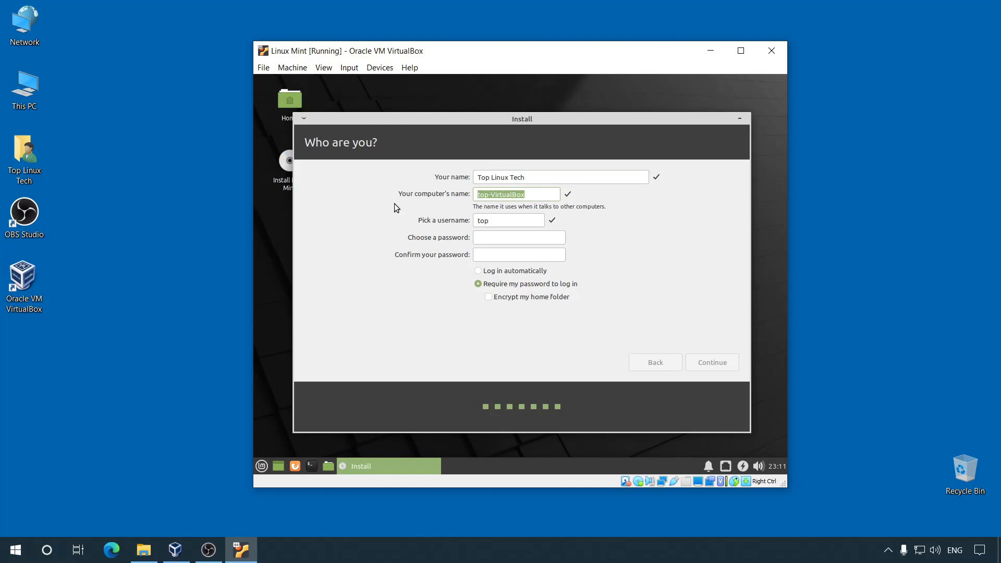
{"action": "type", "text": "mintbox"}
{"action": "left_click_drag", "start_coordinate": [492, 221], "coordinate": [455, 220]}
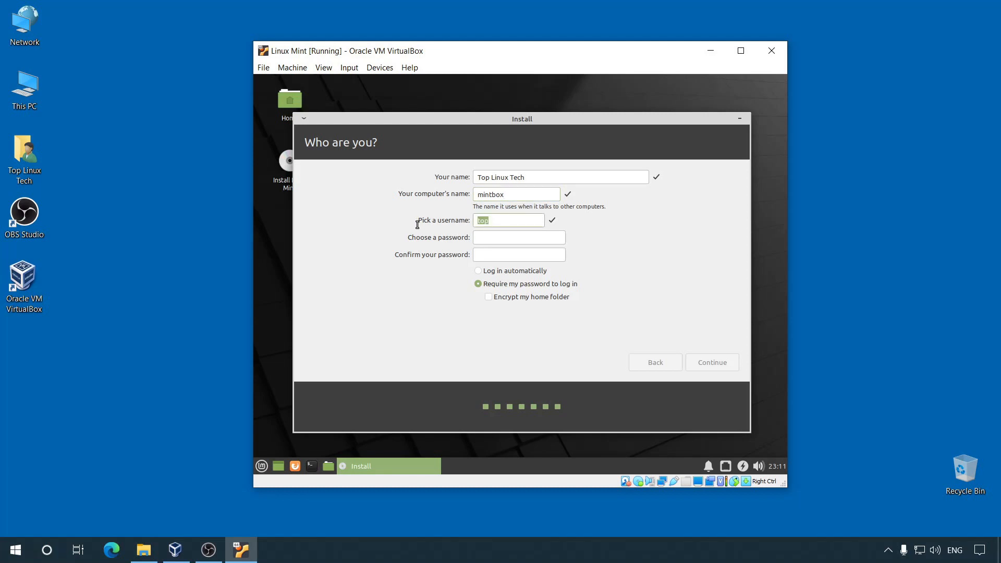
{"action": "type", "text": "tlt"}
{"action": "left_click", "coordinate": [494, 238]}
{"action": "type", "text": "1234"}
{"action": "key", "text": "Tab"}
{"action": "type", "text": "1"}
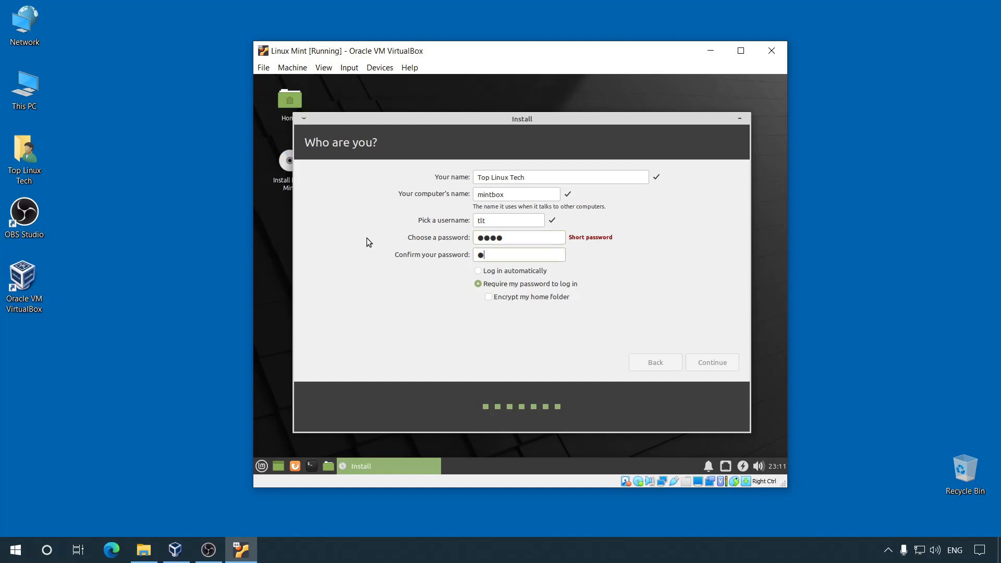
{"action": "type", "text": "234"}
{"action": "left_click", "coordinate": [715, 364]}
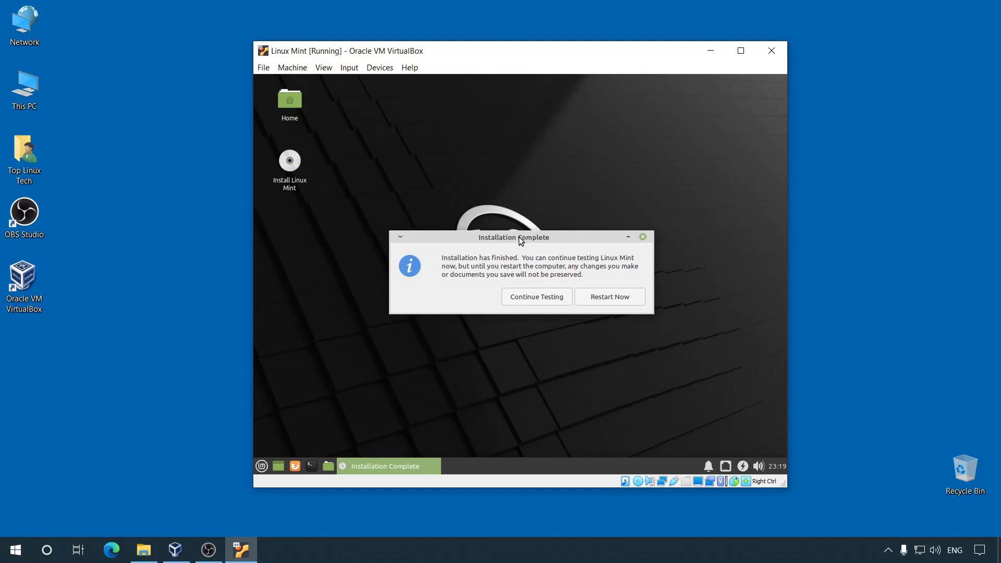
Step: Restart into the installed Mint system, confirming the remove-installation-medium prompt
{"action": "left_click", "coordinate": [635, 298]}
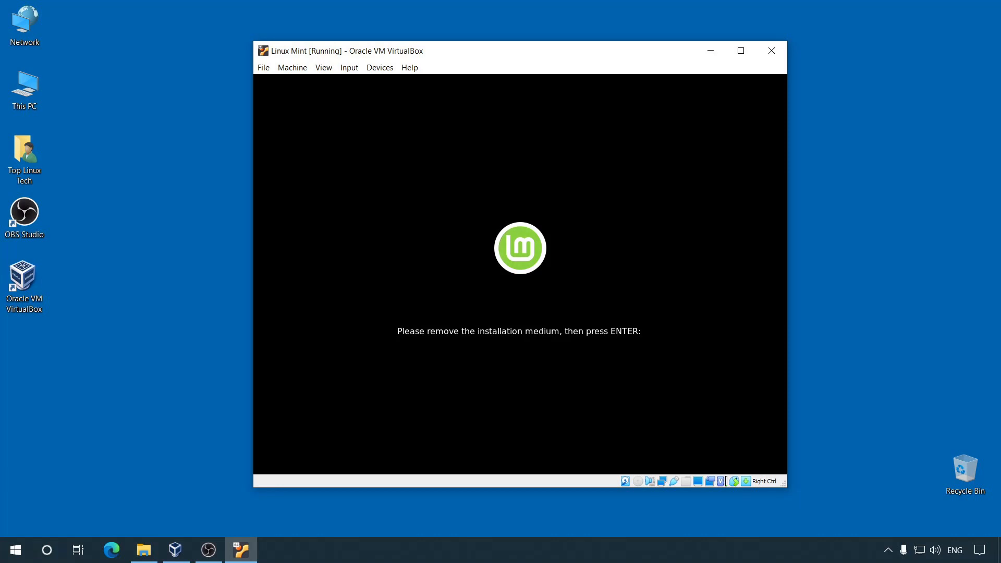
{"action": "key", "text": "Return"}
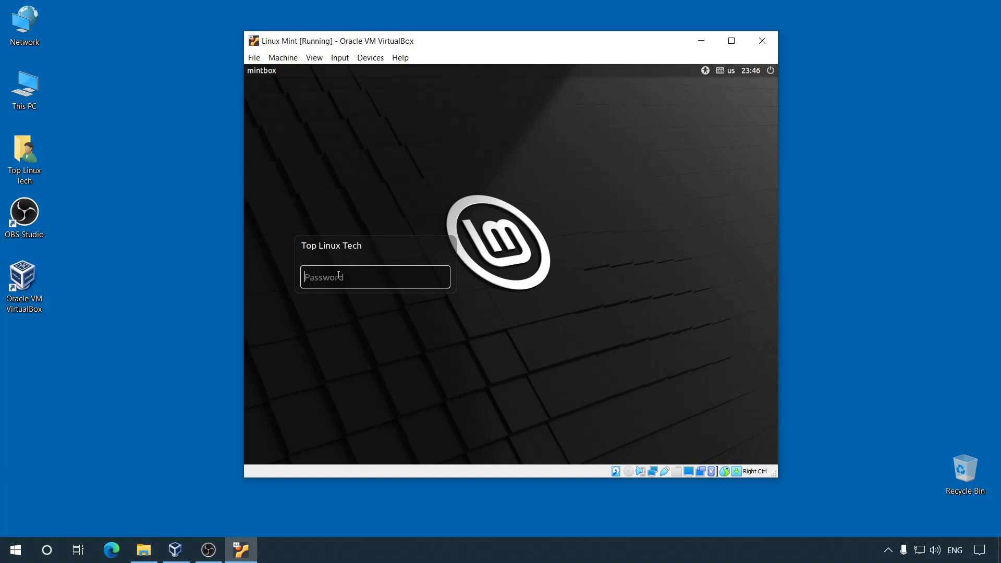
Step: Log in with the account password, view Documentation in the Welcome window, then close it
{"action": "type", "text": "••••"}
{"action": "key", "text": "Return"}
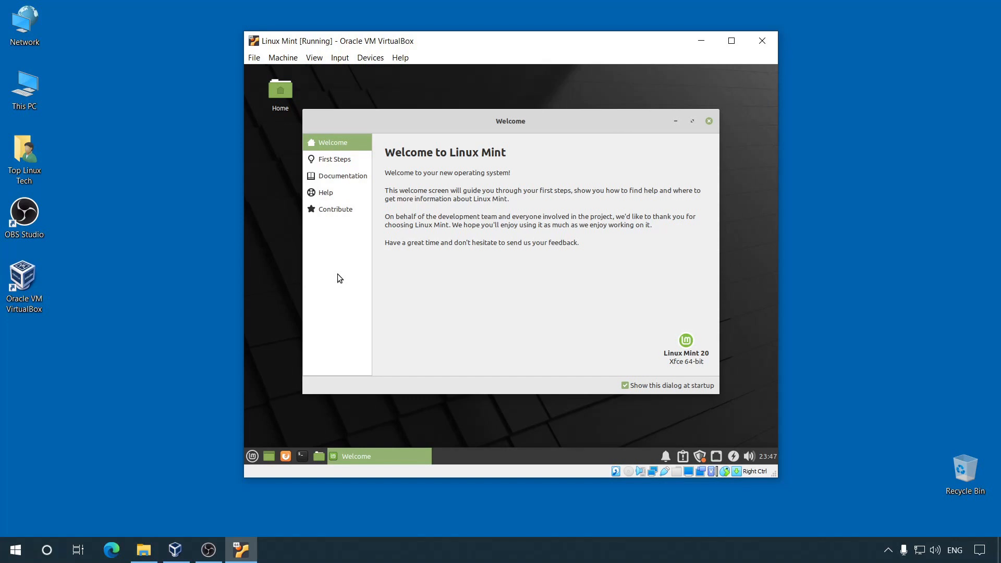
{"action": "left_click", "coordinate": [347, 175]}
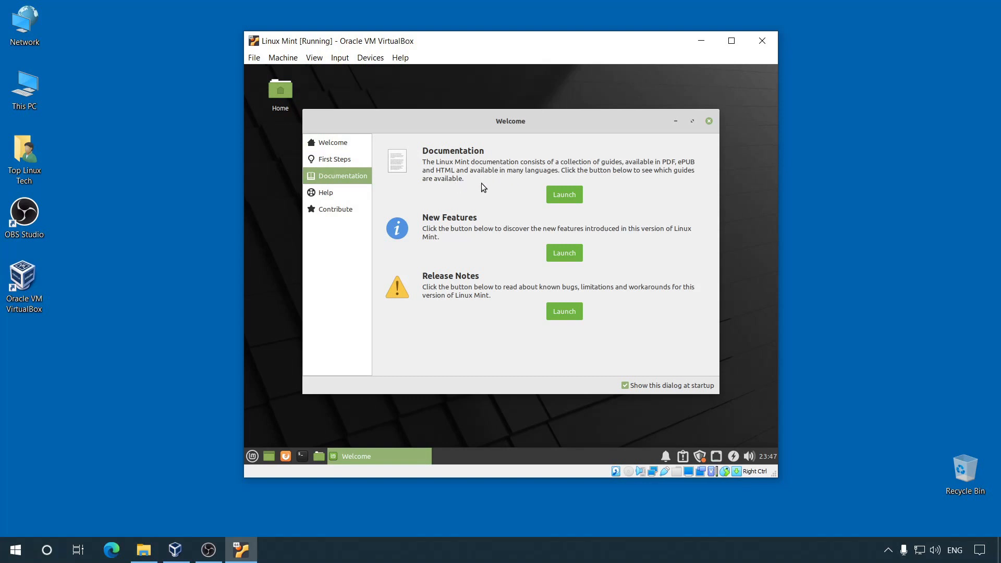
{"action": "left_click", "coordinate": [711, 122]}
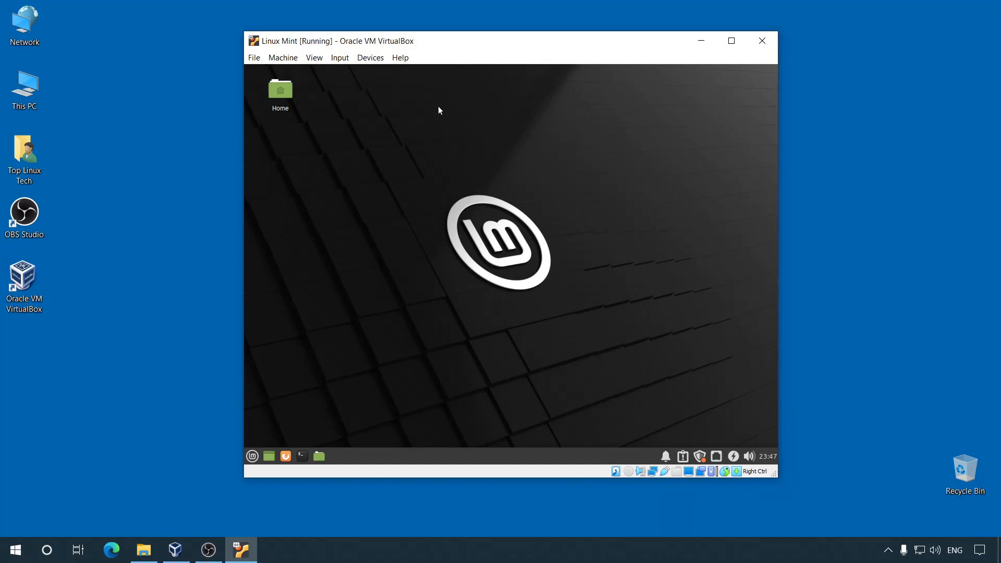
Step: Insert the Guest Additions CD image and open a terminal in the maximized VBox_GAs_6.1.12 folder
{"action": "left_click", "coordinate": [371, 58]}
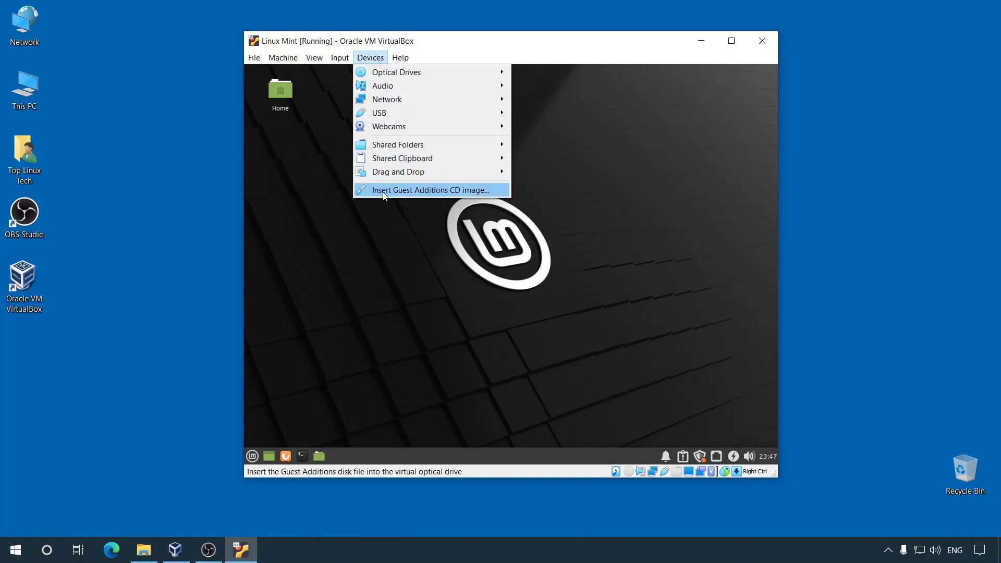
{"action": "left_click", "coordinate": [461, 191]}
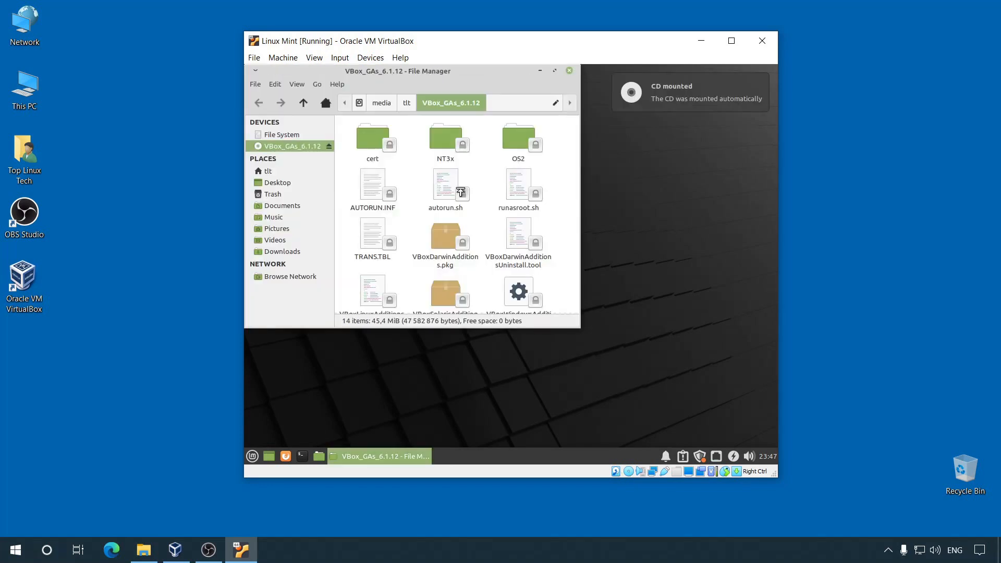
{"action": "left_click", "coordinate": [555, 71]}
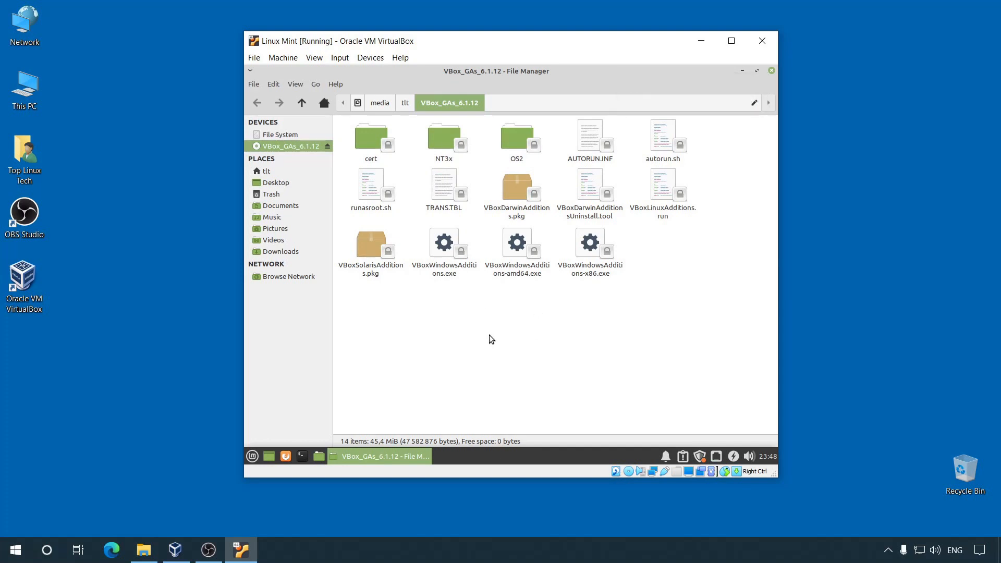
{"action": "right_click", "coordinate": [520, 328]}
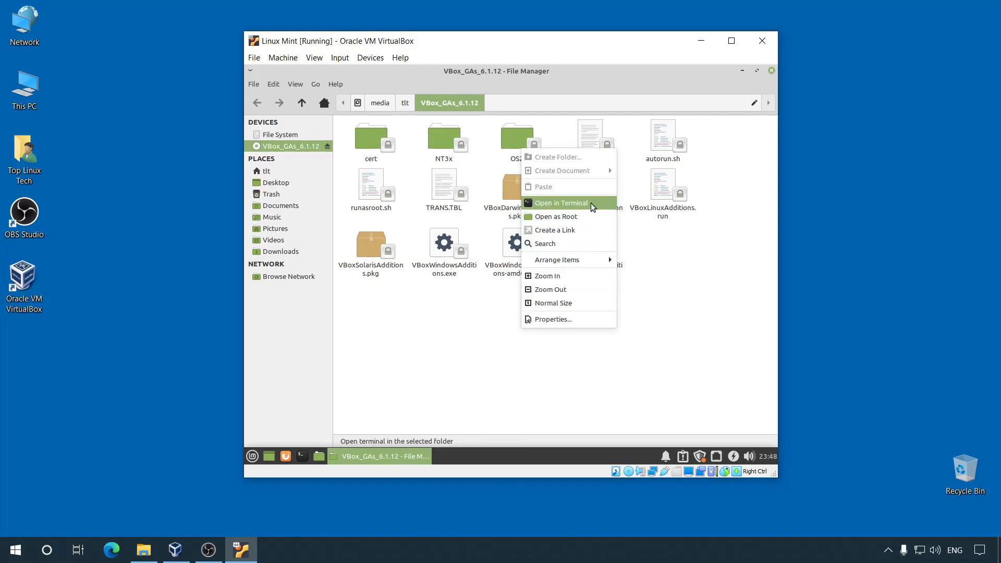
{"action": "left_click", "coordinate": [581, 207]}
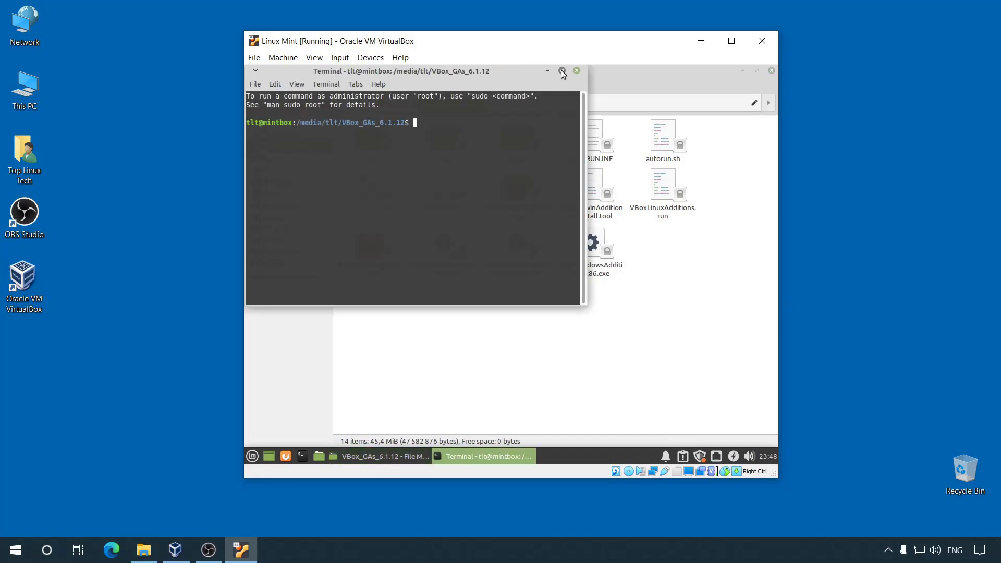
Step: Run sudo ./VBoxLinuxAdditions.run in an enlarged terminal and enter the sudo password
{"action": "left_click", "coordinate": [562, 70]}
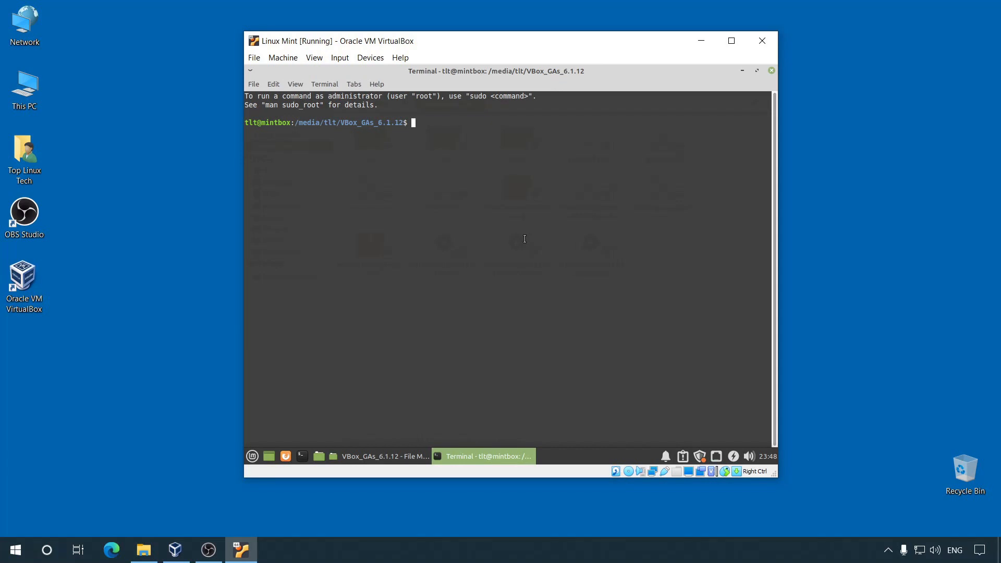
{"action": "key", "text": "ctrl+plus"}
{"action": "key", "text": "ctrl+plus"}
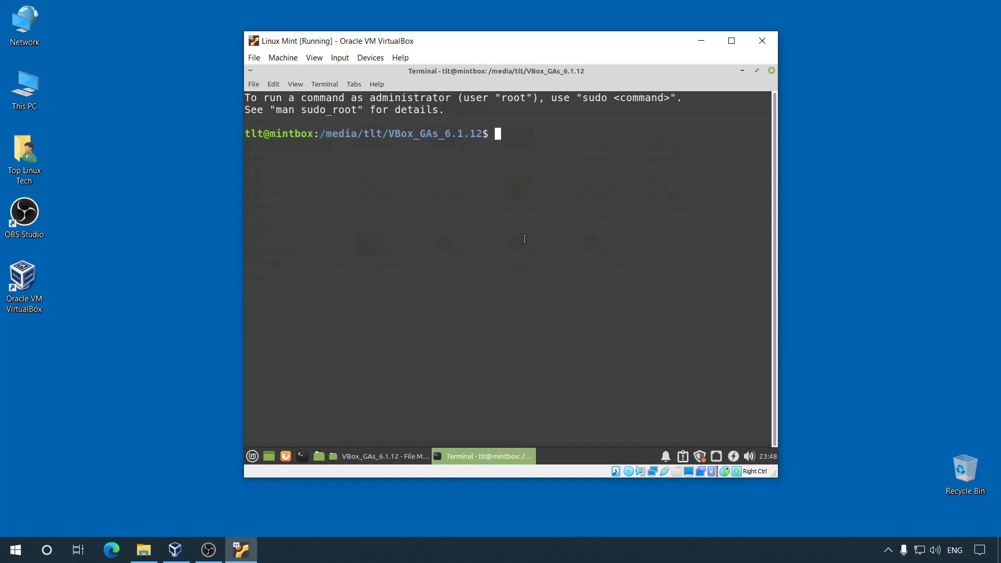
{"action": "type", "text": "sudo ./VBoxLi"}
{"action": "key", "text": "Tab"}
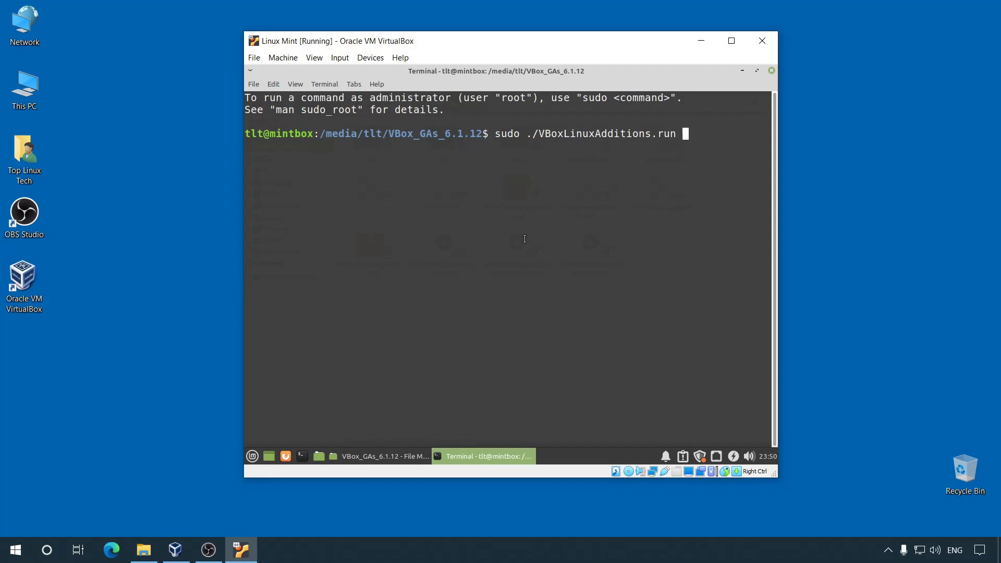
{"action": "key", "text": "BackSpace"}
{"action": "key", "text": "BackSpace"}
{"action": "key", "text": "BackSpace"}
{"action": "key", "text": "BackSpace"}
{"action": "key", "text": "BackSpace"}
{"action": "key", "text": "BackSpace"}
{"action": "key", "text": "BackSpace"}
{"action": "key", "text": "BackSpace"}
{"action": "key", "text": "BackSpace"}
{"action": "key", "text": "BackSpace"}
{"action": "key", "text": "BackSpace"}
{"action": "key", "text": "BackSpace"}
{"action": "key", "text": "BackSpace"}
{"action": "key", "text": "BackSpace"}
{"action": "key", "text": "Tab"}
{"action": "key", "text": "Left"}
{"action": "key", "text": "Left"}
{"action": "key", "text": "Left"}
{"action": "key", "text": "Left"}
{"action": "key", "text": "Left"}
{"action": "key", "text": "Left"}
{"action": "key", "text": "Left"}
{"action": "key", "text": "Left"}
{"action": "key", "text": "Left"}
{"action": "key", "text": "Left"}
{"action": "key", "text": "Left"}
{"action": "key", "text": "Left"}
{"action": "key", "text": "Left"}
{"action": "key", "text": "Left"}
{"action": "key", "text": "Left"}
{"action": "key", "text": "Left"}
{"action": "key", "text": "Left"}
{"action": "key", "text": "Left"}
{"action": "key", "text": "Left"}
{"action": "key", "text": "Left"}
{"action": "key", "text": "Left"}
{"action": "key", "text": "Right"}
{"action": "key", "text": "Right"}
{"action": "key", "text": "Right"}
{"action": "key", "text": "Right"}
{"action": "key", "text": "Right"}
{"action": "key", "text": "Right"}
{"action": "key", "text": "Right"}
{"action": "key", "text": "Right"}
{"action": "key", "text": "Right"}
{"action": "key", "text": "Right"}
{"action": "key", "text": "Right"}
{"action": "key", "text": "Right"}
{"action": "key", "text": "Right"}
{"action": "key", "text": "Right"}
{"action": "key", "text": "Right"}
{"action": "key", "text": "Right"}
{"action": "key", "text": "Right"}
{"action": "key", "text": "Right"}
{"action": "key", "text": "Right"}
{"action": "key", "text": "Right"}
{"action": "key", "text": "Right"}
{"action": "key", "text": "Right"}
{"action": "key", "text": "Return"}
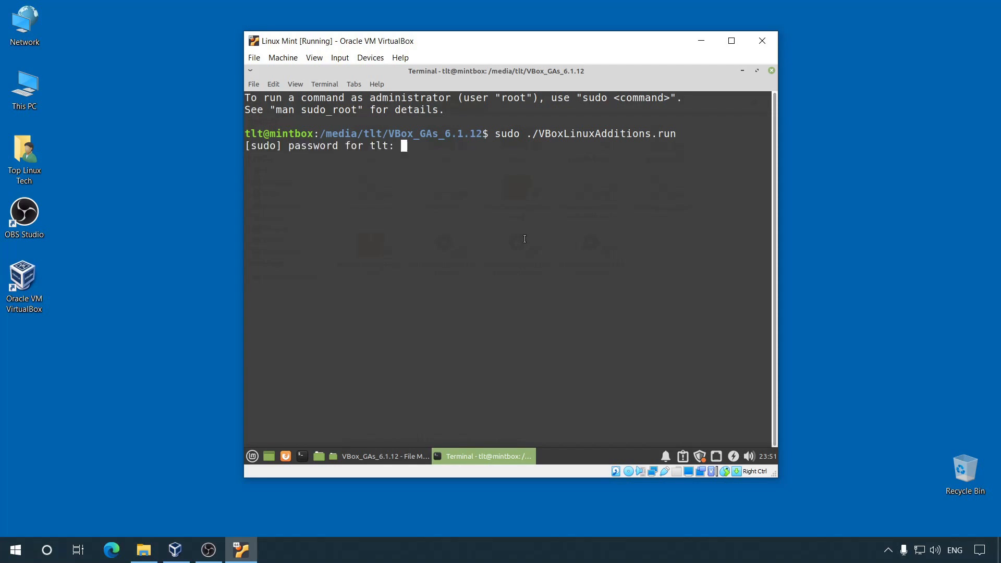
{"action": "type", "text": "****"}
{"action": "key", "text": "Return"}
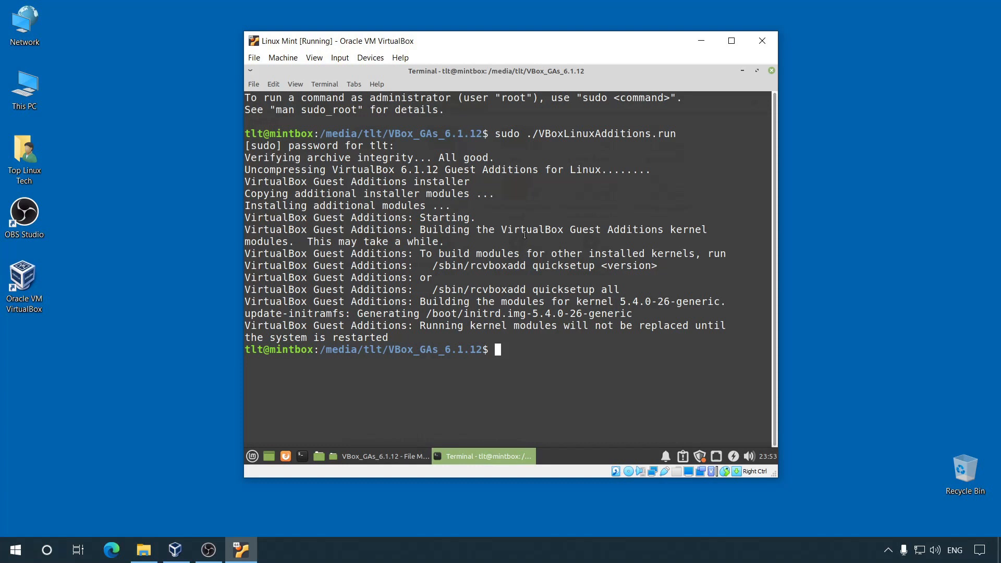
Step: Close the terminal, eject the VBox_GAs_6.1.12 disc, close the file manager, and open log-out options
{"action": "left_click", "coordinate": [772, 72]}
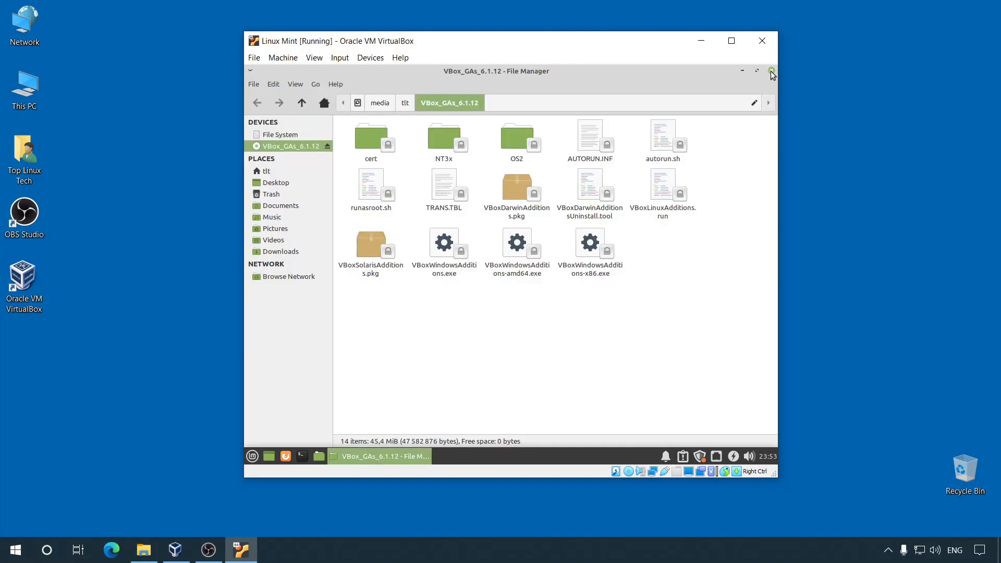
{"action": "left_click", "coordinate": [327, 146]}
{"action": "left_click", "coordinate": [771, 71]}
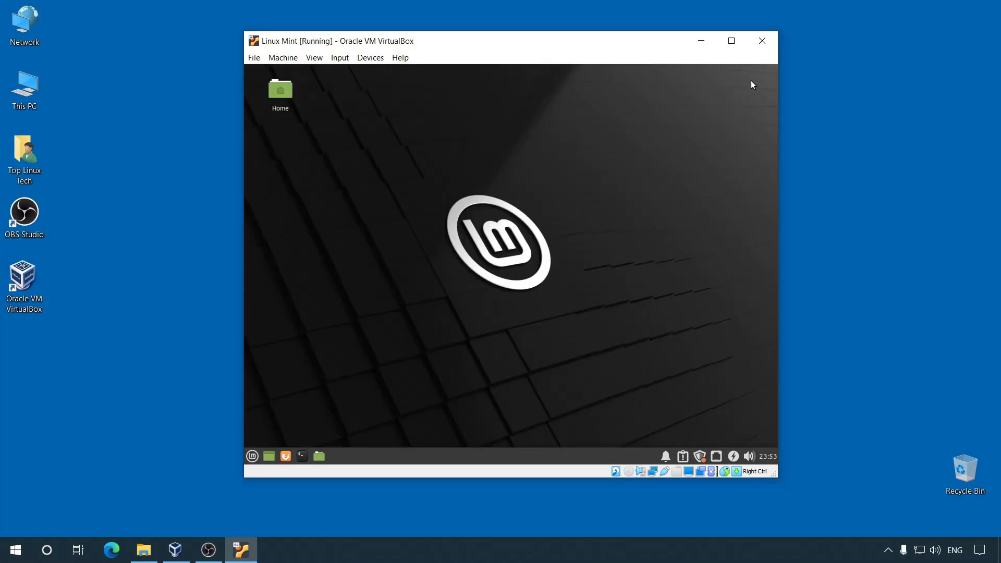
{"action": "left_click", "coordinate": [252, 457]}
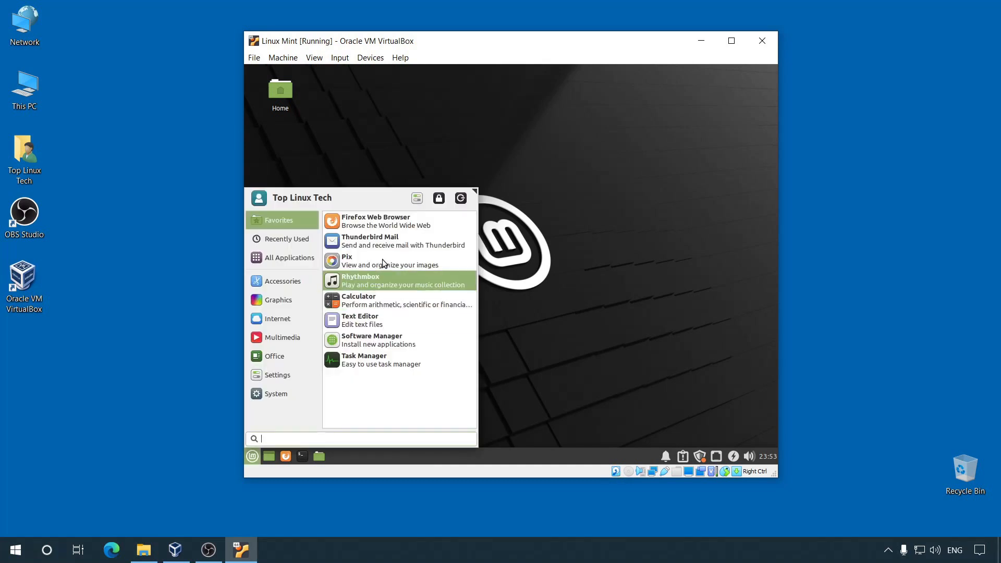
{"action": "left_click", "coordinate": [461, 200]}
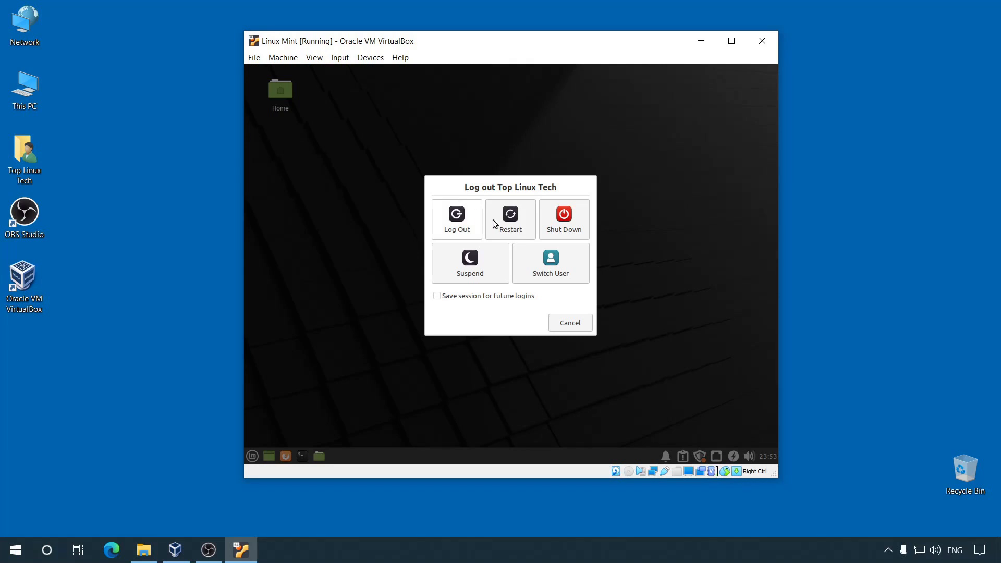
Step: Restart Linux Mint and log back in with the account password
{"action": "left_click", "coordinate": [527, 223]}
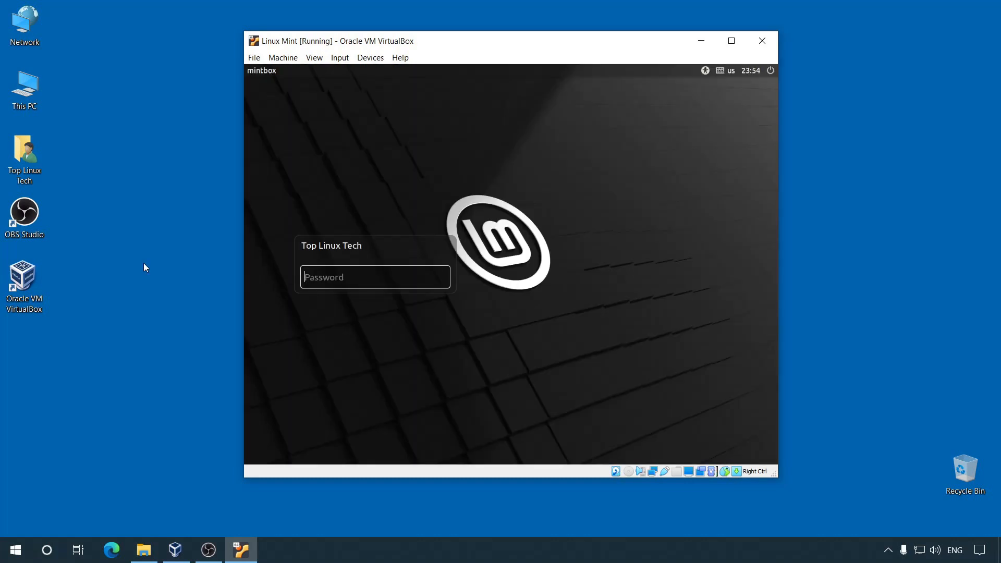
{"action": "type", "text": "****"}
{"action": "key", "text": "Return"}
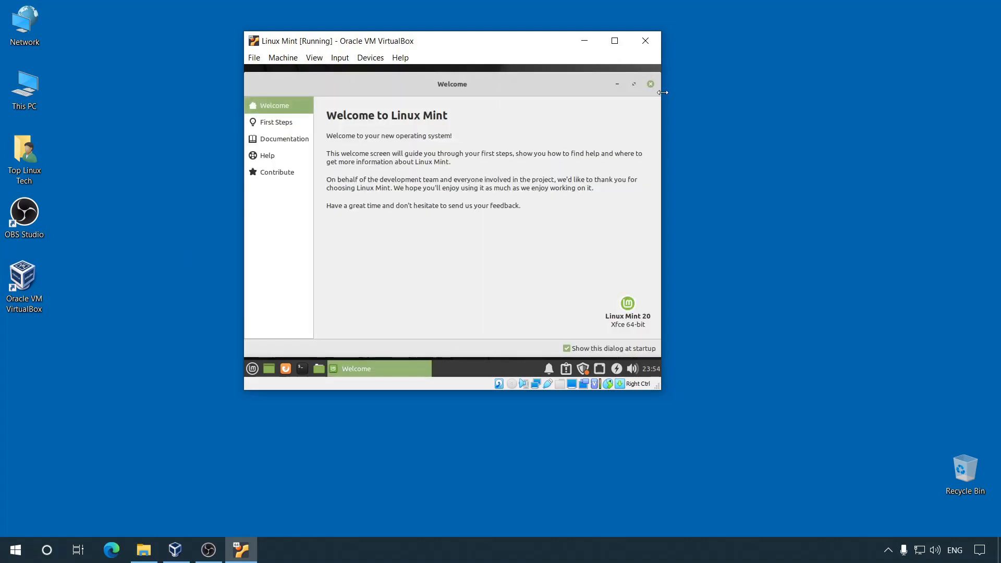
Step: Close the Welcome screen and maximize the VirtualBox window
{"action": "left_click", "coordinate": [650, 84]}
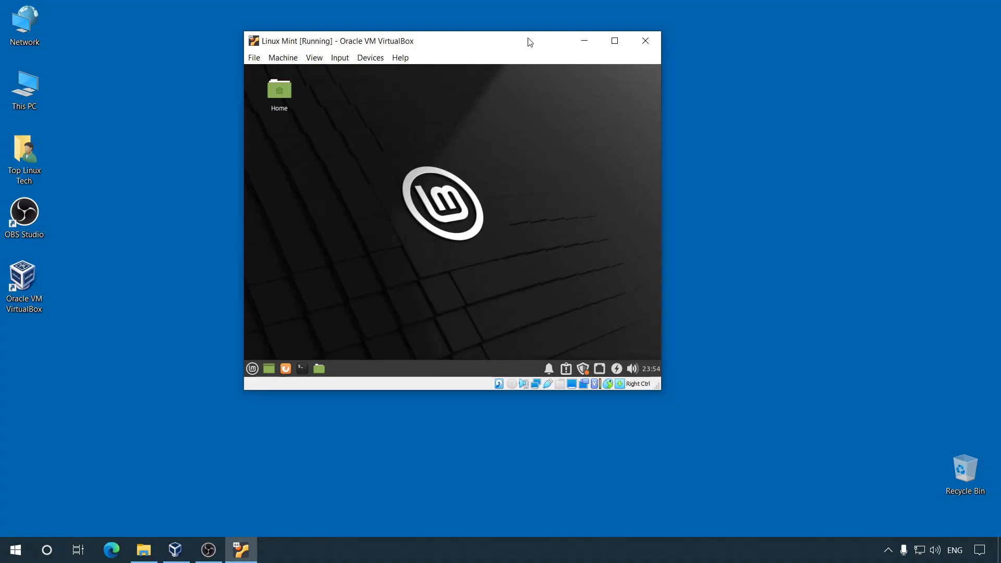
{"action": "left_click_drag", "start_coordinate": [529, 41], "coordinate": [530, 68]}
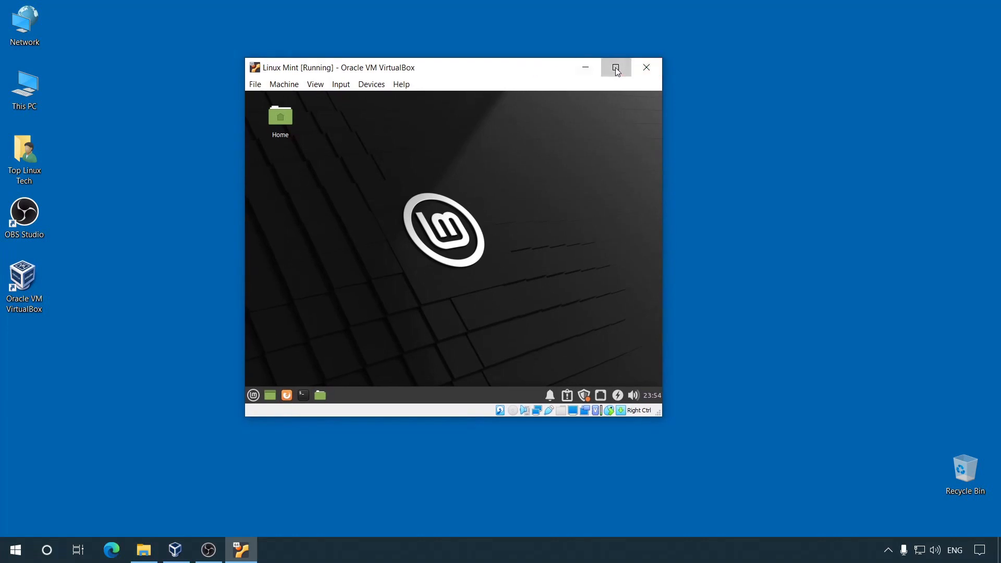
{"action": "left_click", "coordinate": [615, 69]}
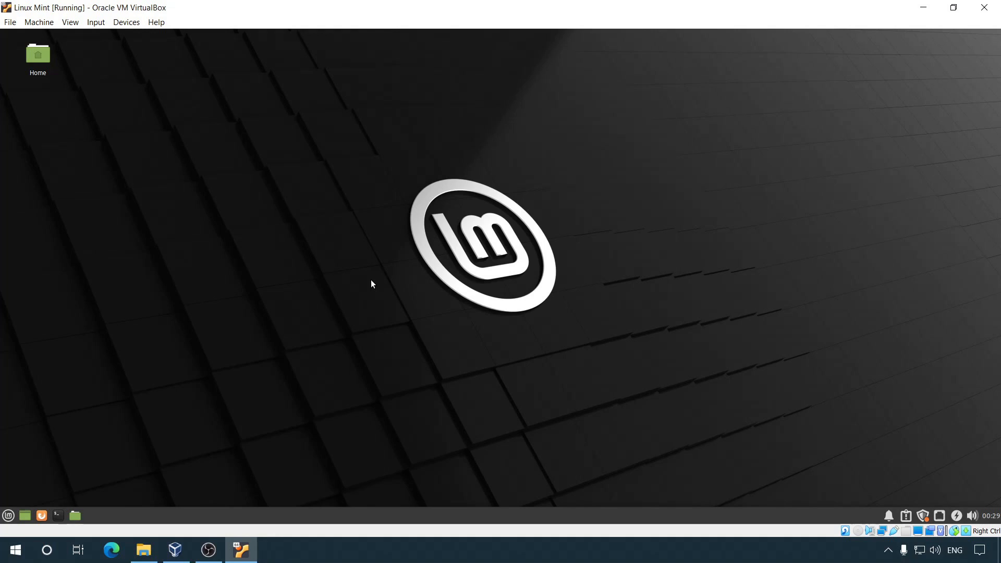
Step: Add the user to the vboxsf group with sudo usermod -aG vboxsf, then close the terminal
{"action": "left_click", "coordinate": [57, 516]}
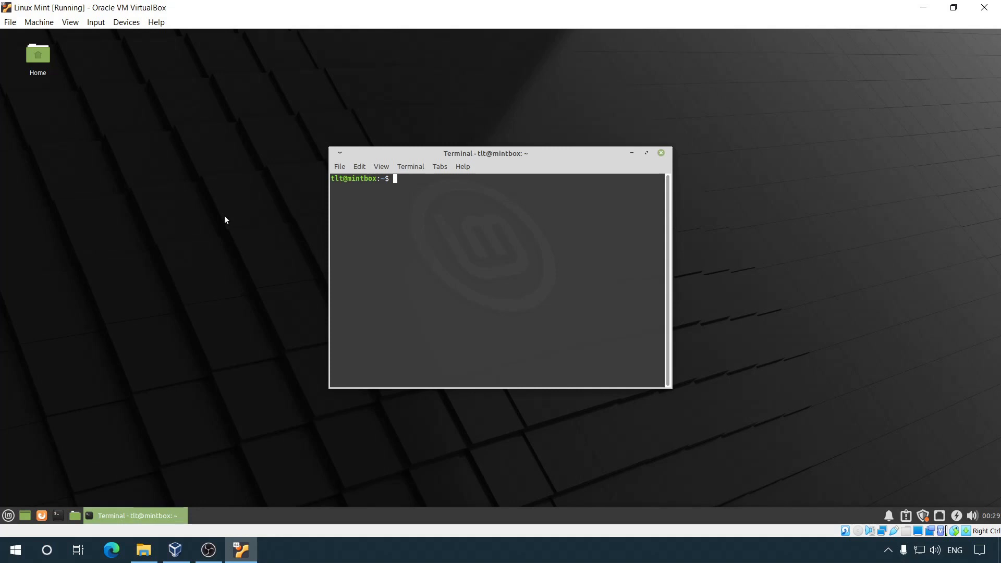
{"action": "key", "text": "ctrl+plus"}
{"action": "key", "text": "ctrl+plus"}
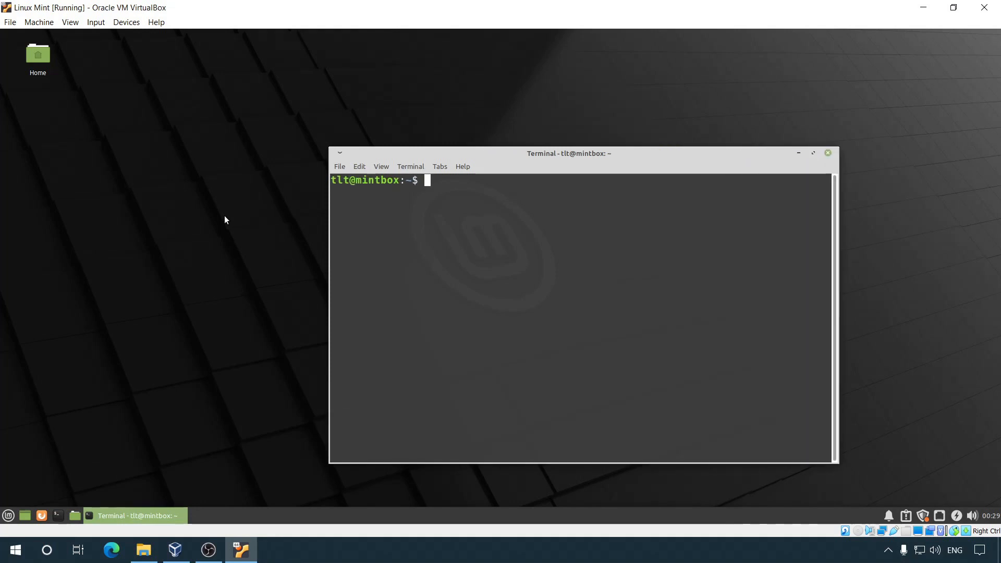
{"action": "key", "text": "Return"}
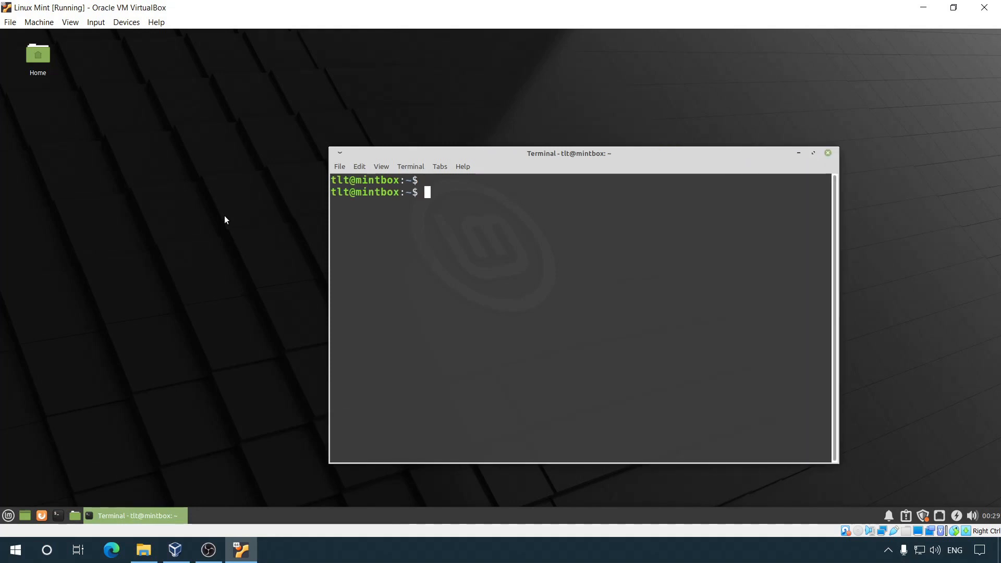
{"action": "type", "text": "sudo usermod -aG"}
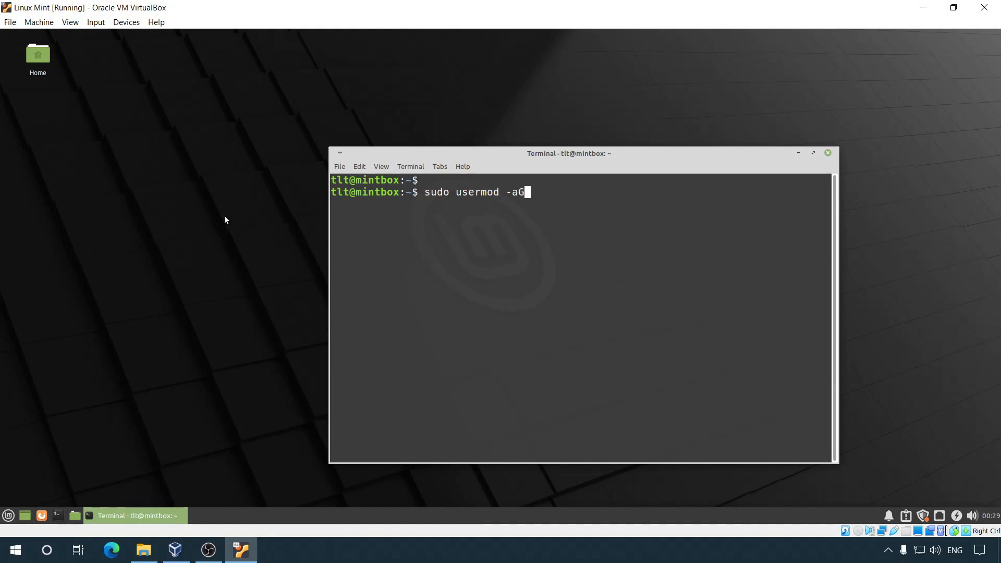
{"action": "type", "text": " vboxsf tlt"}
{"action": "key", "text": "Return"}
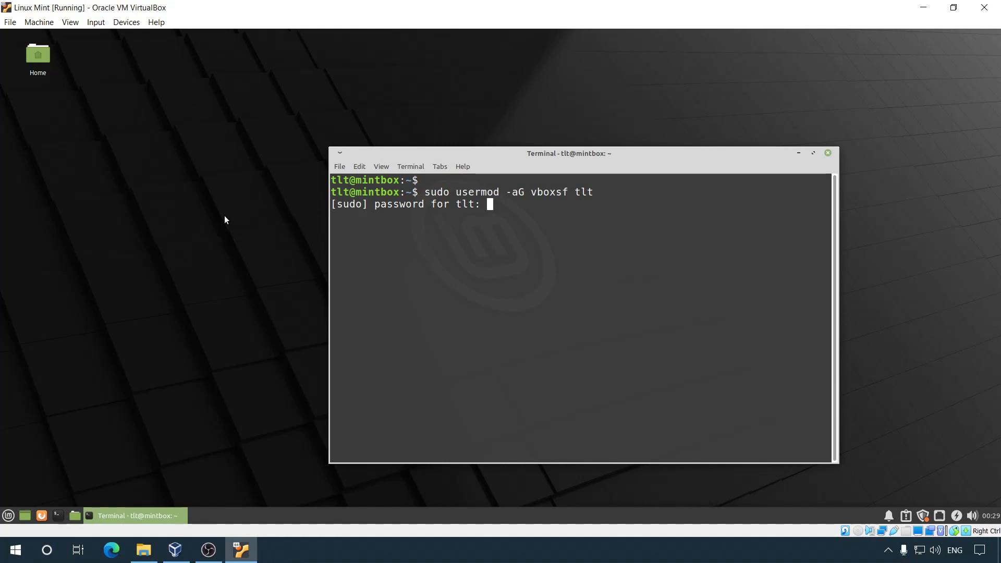
{"action": "type", "text": "***"}
{"action": "key", "text": "Return"}
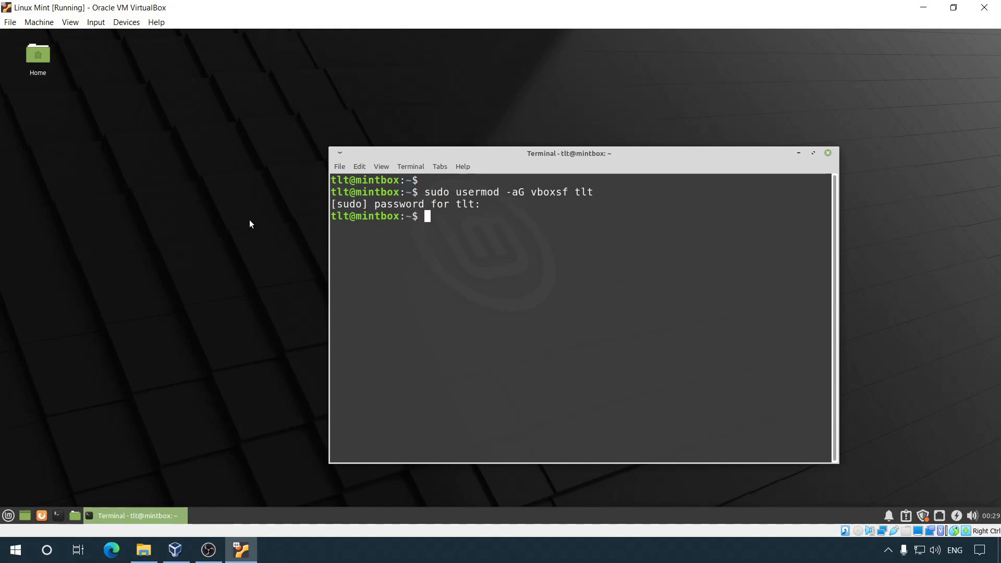
{"action": "left_click", "coordinate": [829, 154]}
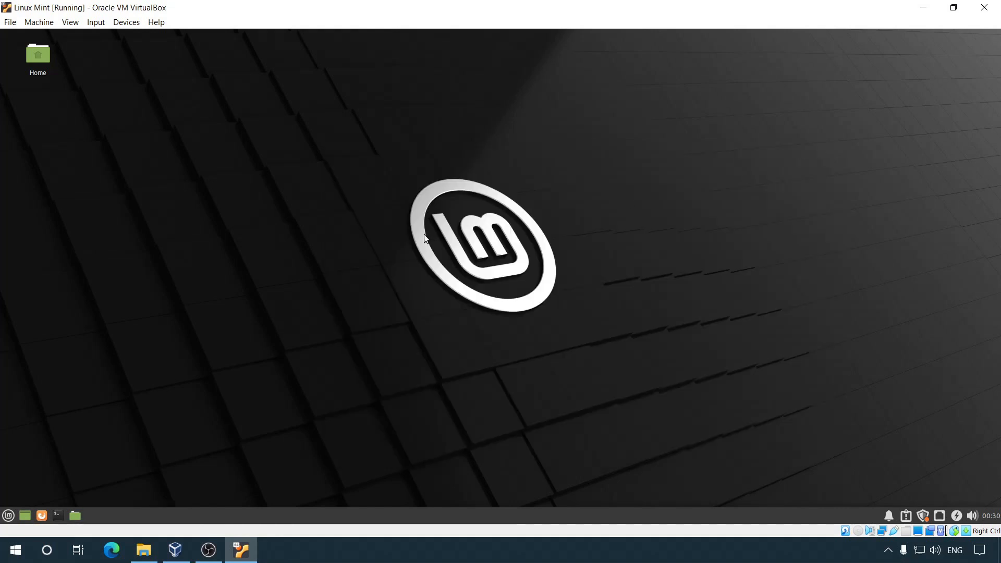
Step: Open the VM's Shared Folders settings and start adding a Machine Folders share
{"action": "left_click", "coordinate": [127, 24]}
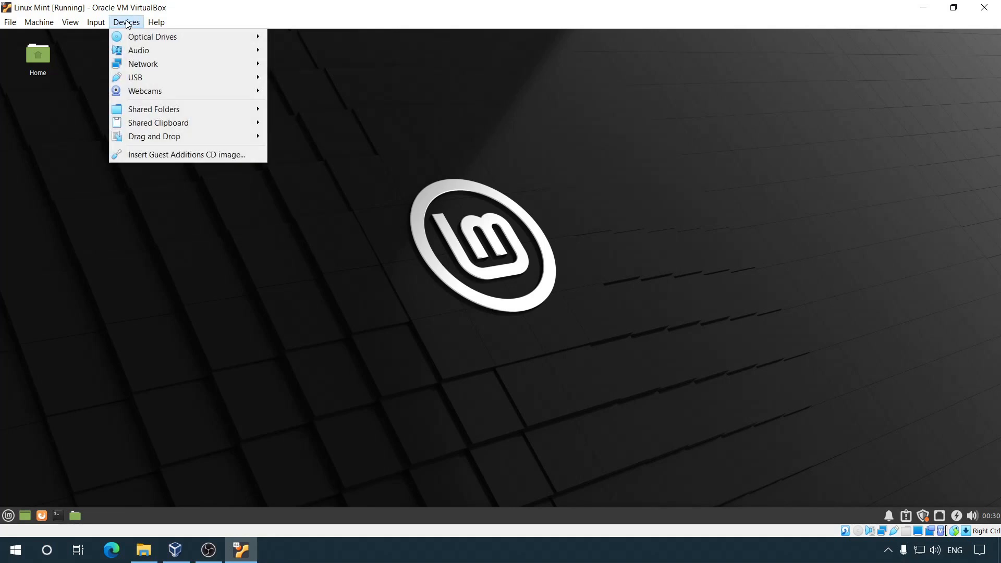
{"action": "mouse_move", "coordinate": [178, 111]}
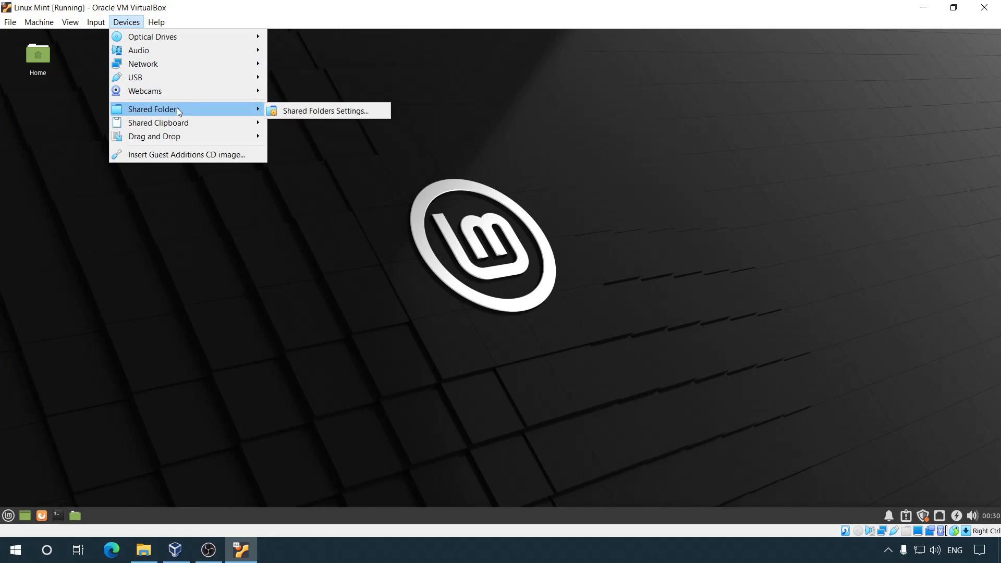
{"action": "left_click", "coordinate": [343, 112]}
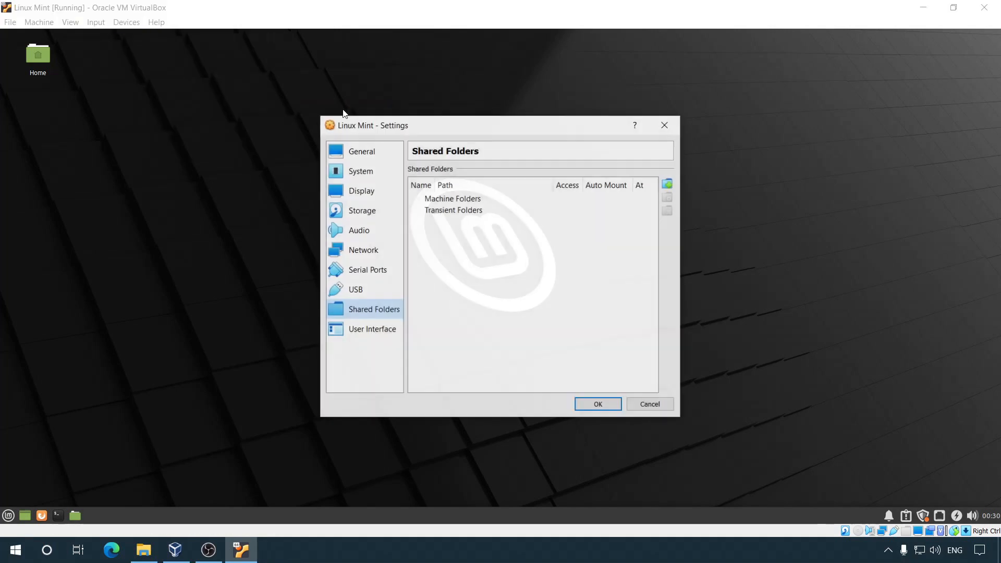
{"action": "left_click", "coordinate": [457, 201]}
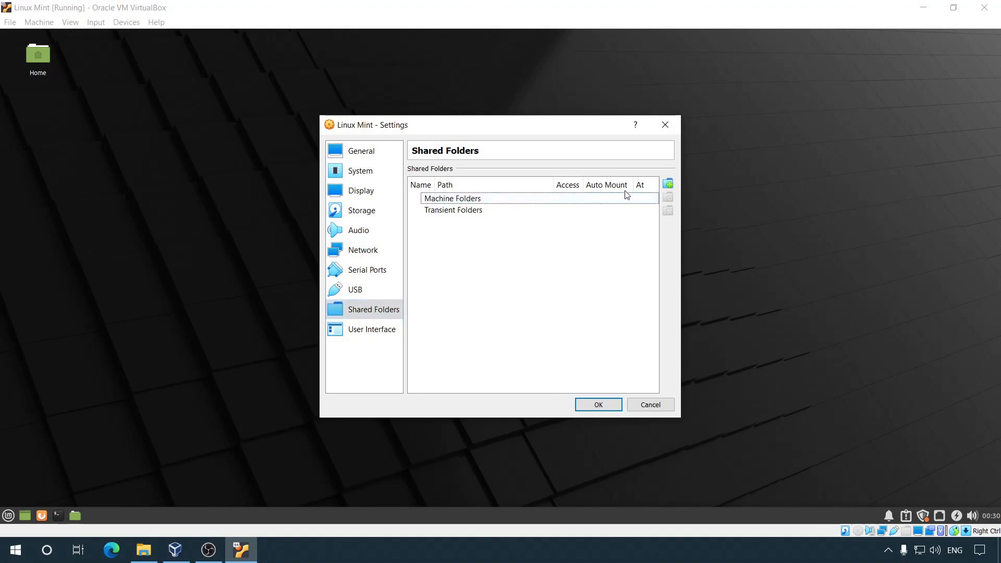
{"action": "left_click", "coordinate": [670, 187]}
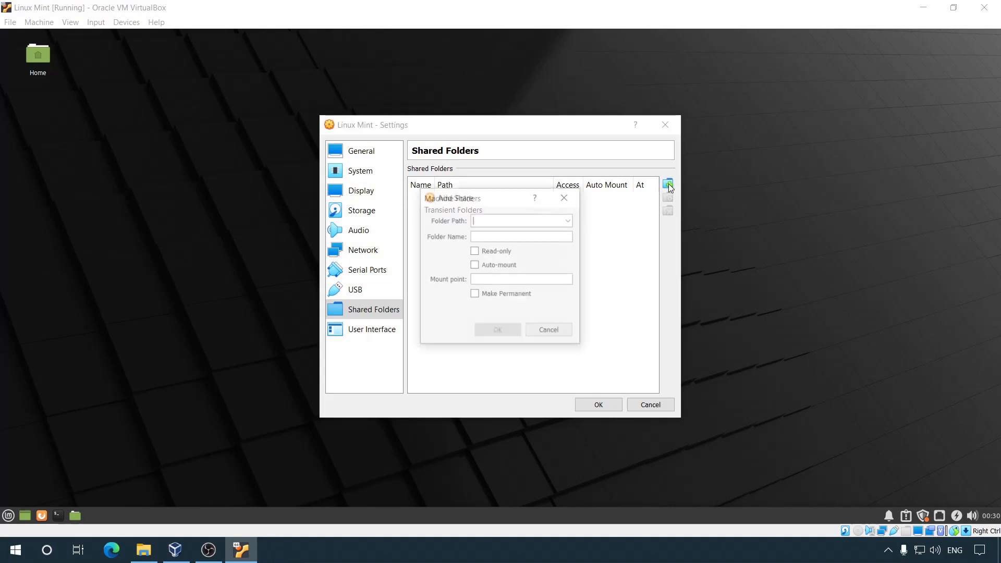
Step: Browse to C:\vm1 on the SSD120 (C:) drive as the share's folder path
{"action": "left_click", "coordinate": [570, 220]}
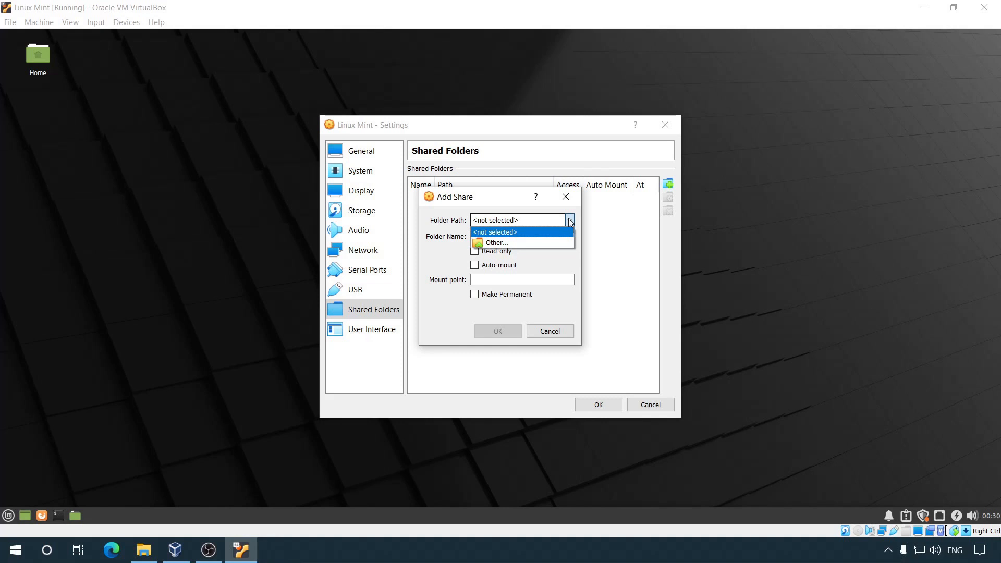
{"action": "left_click", "coordinate": [516, 241]}
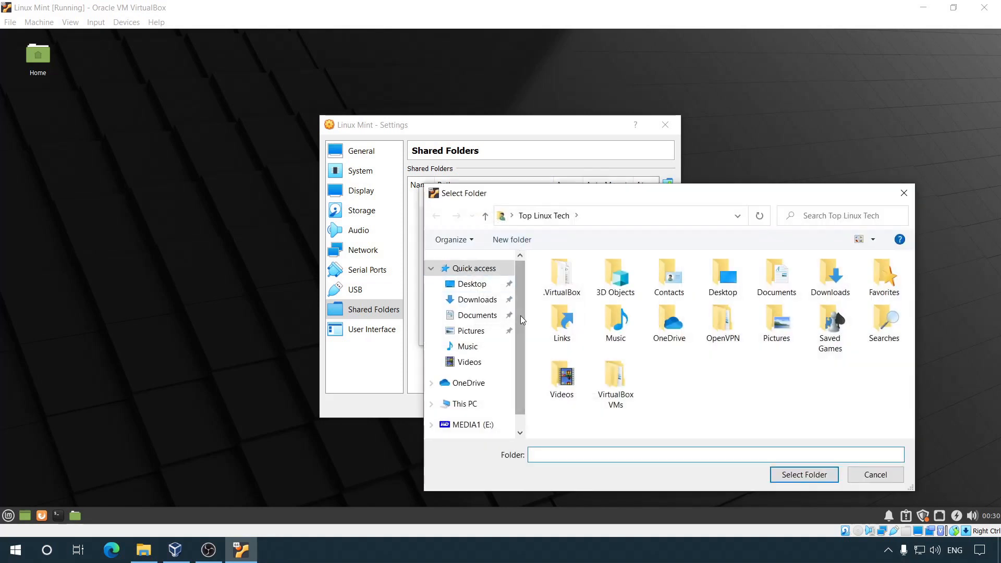
{"action": "left_click_drag", "start_coordinate": [520, 315], "coordinate": [519, 340]}
{"action": "left_click", "coordinate": [464, 378]}
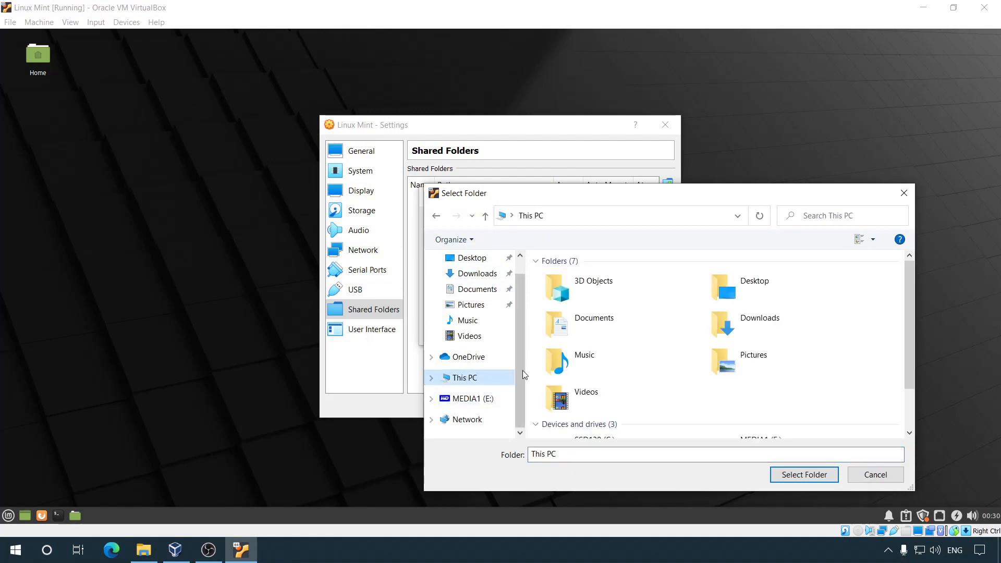
{"action": "left_click_drag", "start_coordinate": [907, 281], "coordinate": [913, 358]}
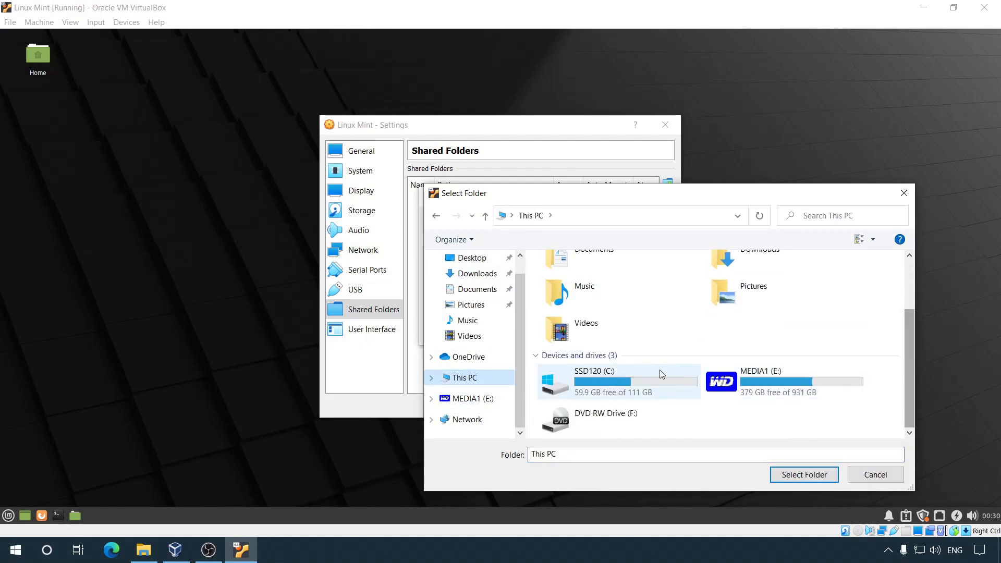
{"action": "double_click", "coordinate": [646, 374]}
{"action": "left_click", "coordinate": [565, 392]}
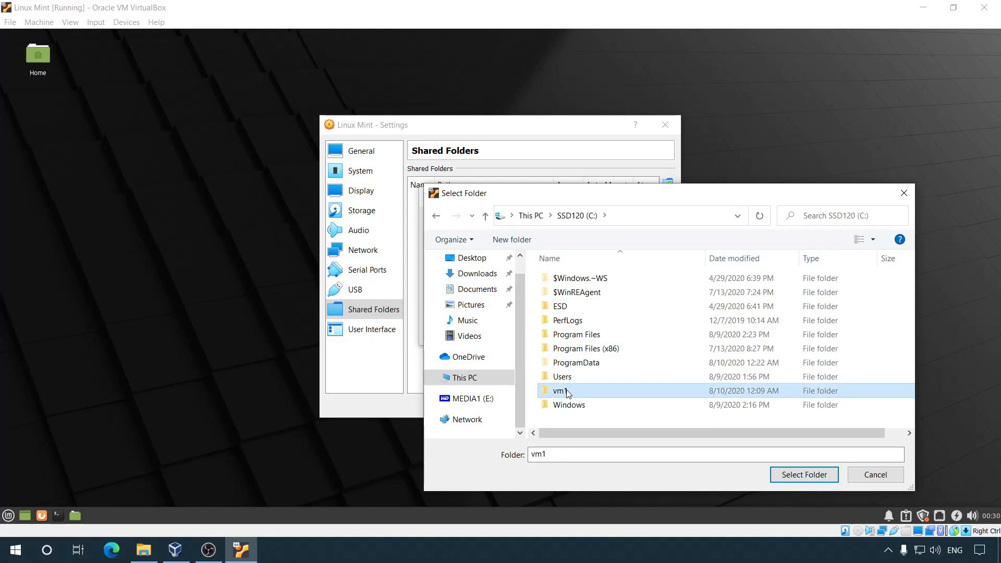
{"action": "left_click", "coordinate": [802, 474]}
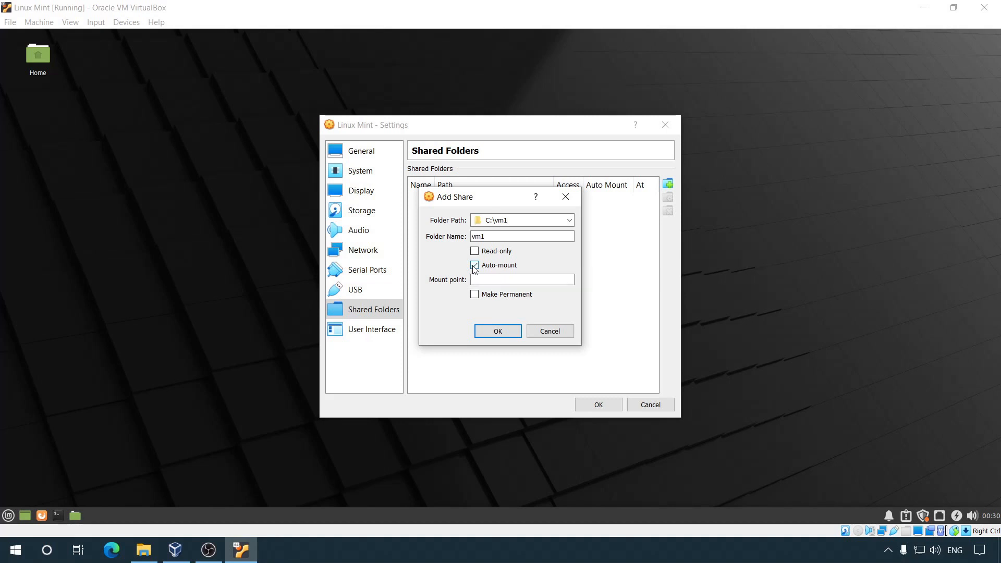
Step: Make the vm1 share permanent and confirm both the Add Share and Settings dialogs
{"action": "left_click", "coordinate": [475, 294]}
{"action": "left_click", "coordinate": [498, 332]}
{"action": "left_click", "coordinate": [598, 405]}
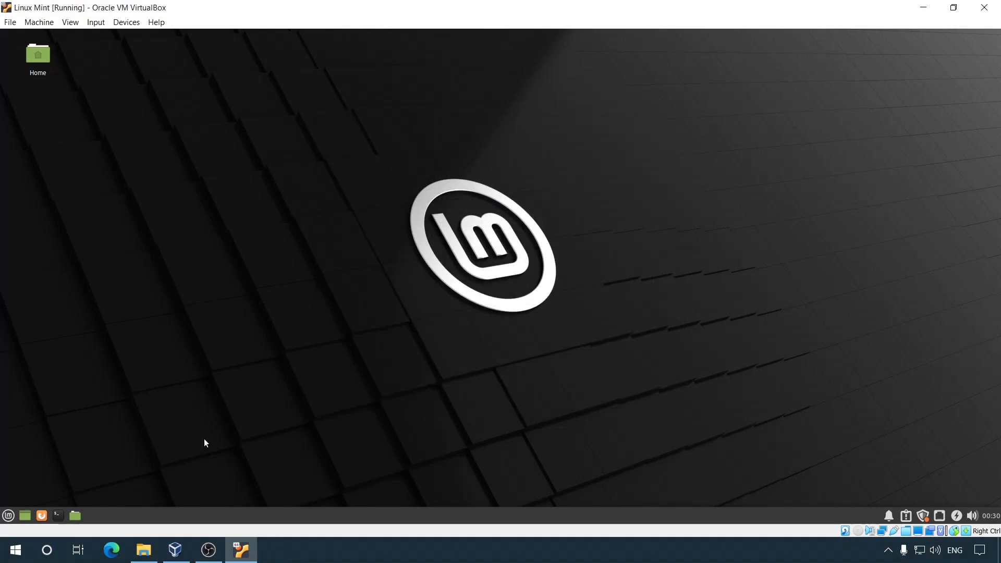
Step: Restart the Linux Mint guest from the Mint menu's Log Out options
{"action": "left_click", "coordinate": [8, 515]}
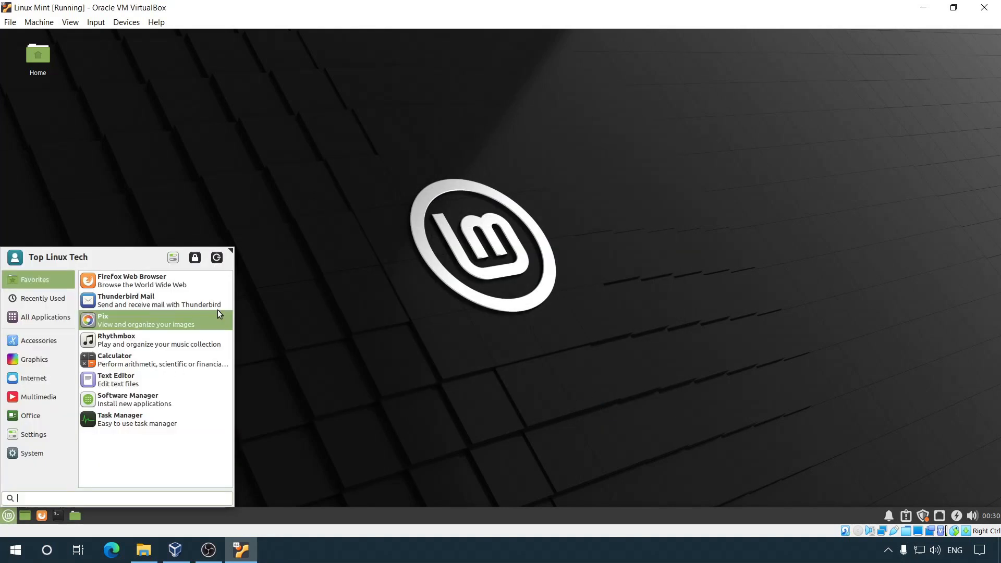
{"action": "left_click", "coordinate": [217, 258]}
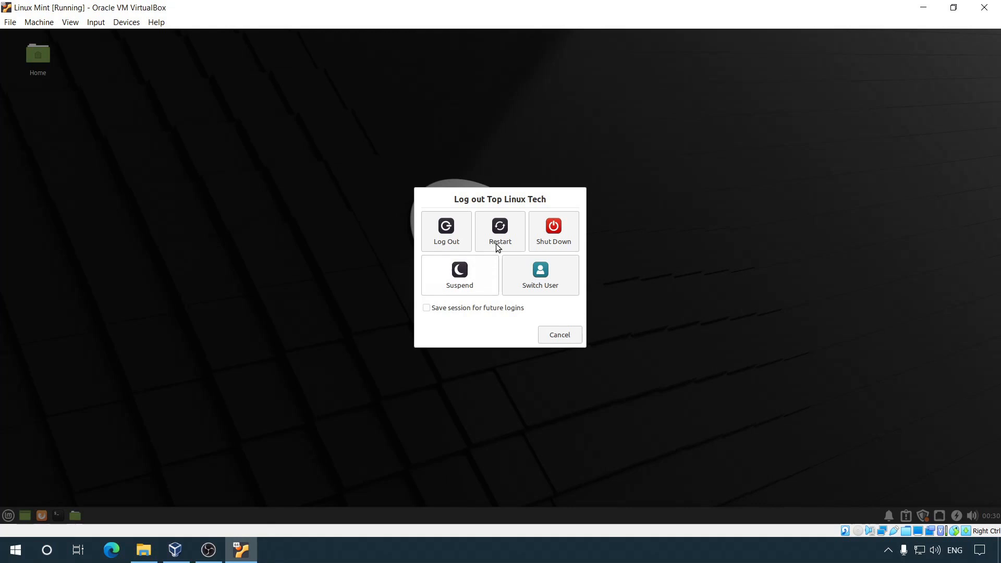
{"action": "left_click", "coordinate": [497, 247]}
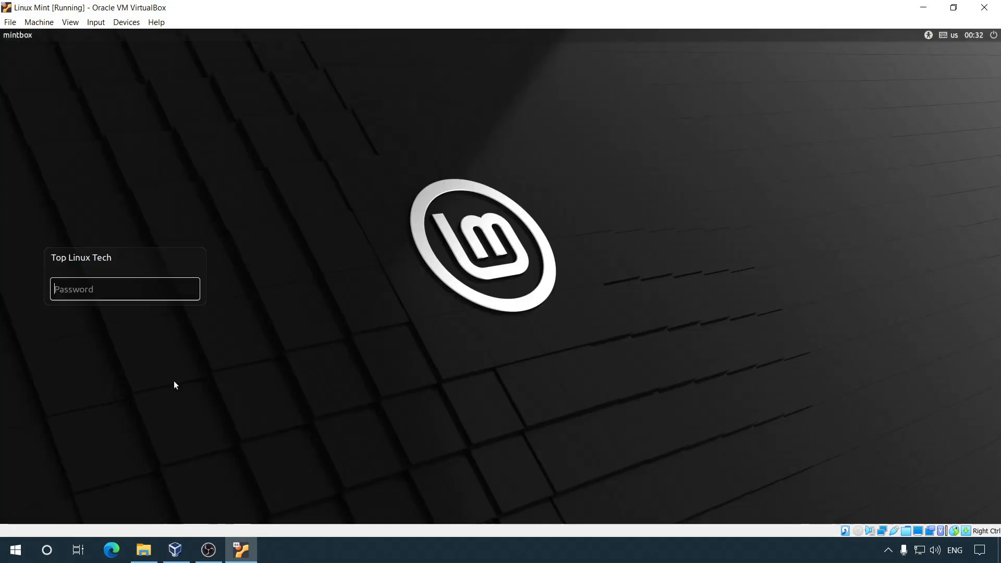
Step: Sign back in with the account password and close the Welcome to Linux Mint window
{"action": "type", "text": "••••"}
{"action": "key", "text": "Return"}
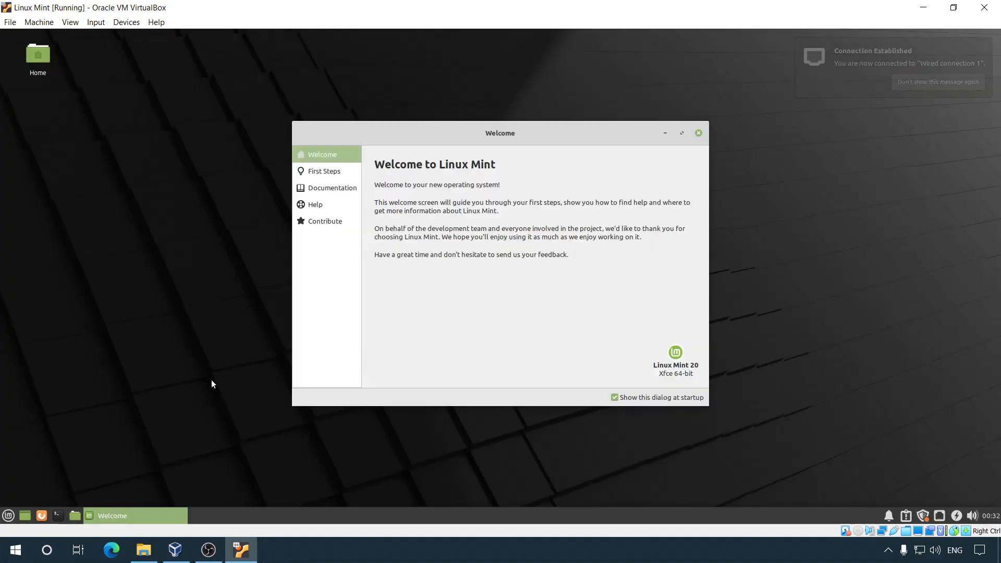
{"action": "left_click", "coordinate": [699, 133]}
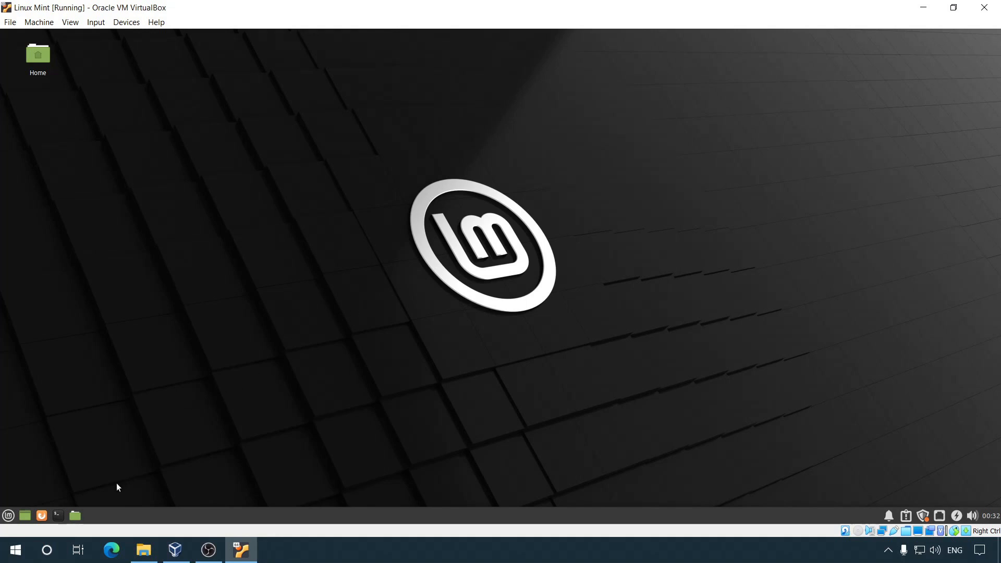
Step: Enlarge the guest file manager, open the sf_vm1 share, and view readme.txt
{"action": "left_click", "coordinate": [75, 517]}
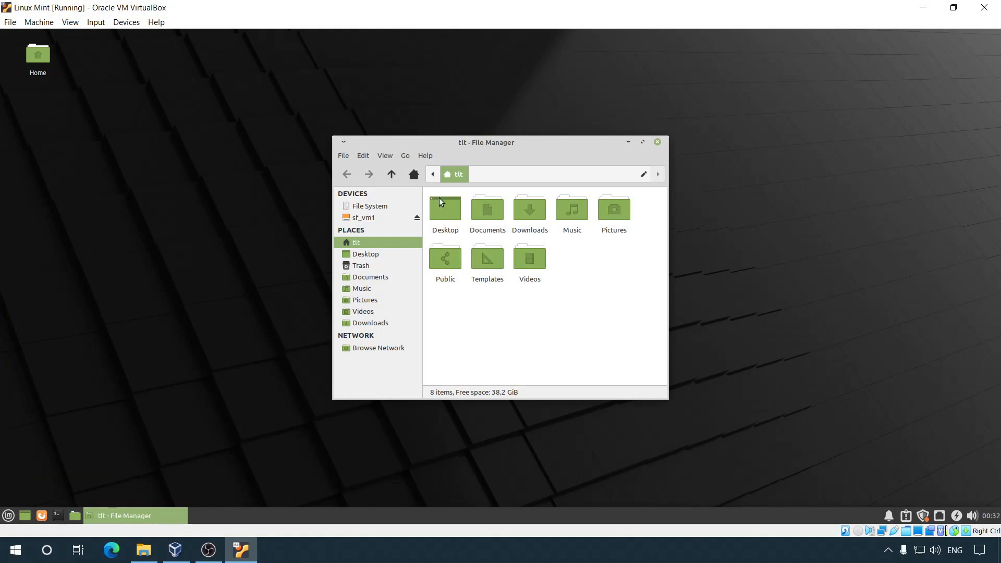
{"action": "left_click_drag", "start_coordinate": [440, 143], "coordinate": [383, 109]}
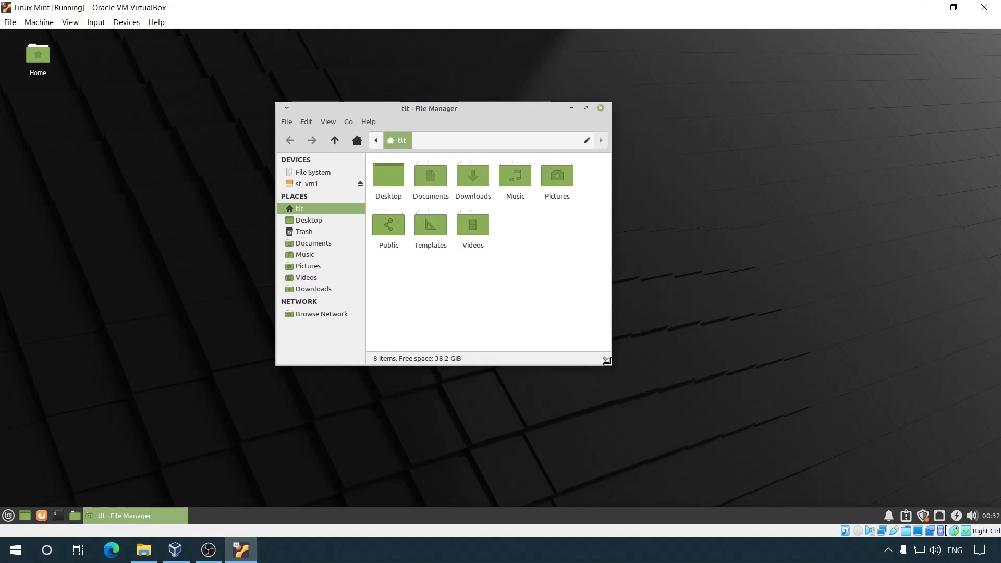
{"action": "left_click_drag", "start_coordinate": [612, 366], "coordinate": [736, 415]}
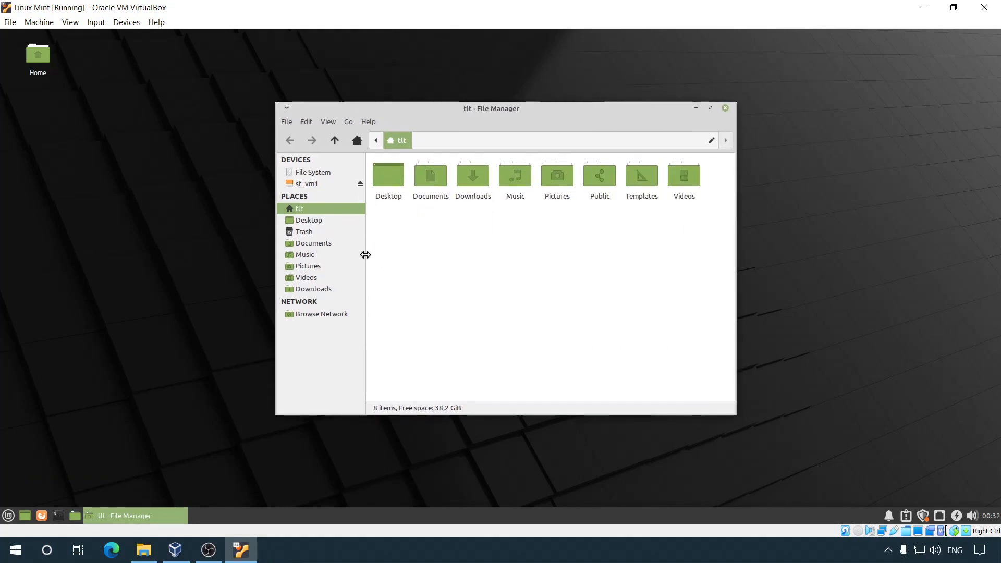
{"action": "left_click_drag", "start_coordinate": [366, 255], "coordinate": [385, 255]}
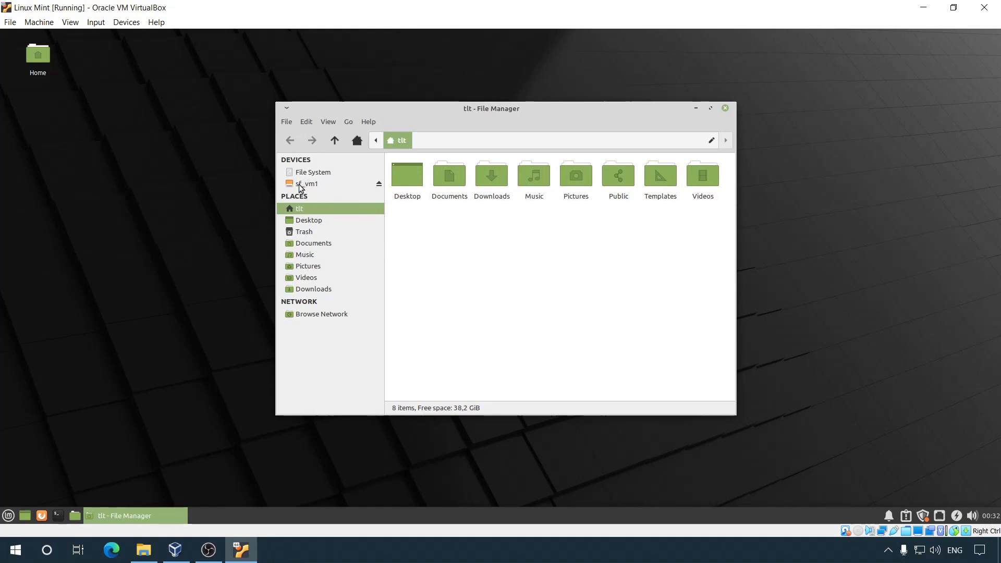
{"action": "left_click", "coordinate": [327, 183]}
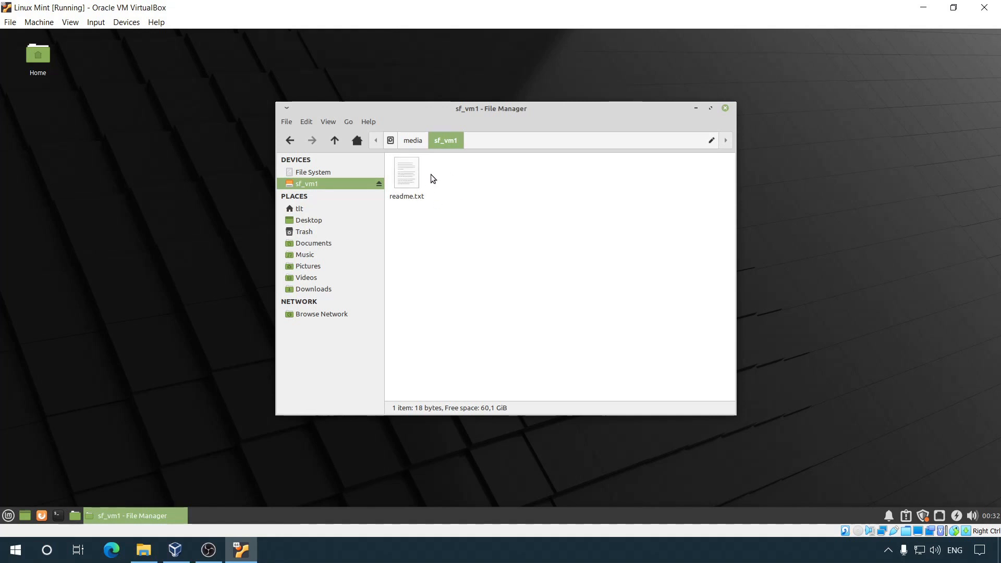
{"action": "double_click", "coordinate": [410, 178]}
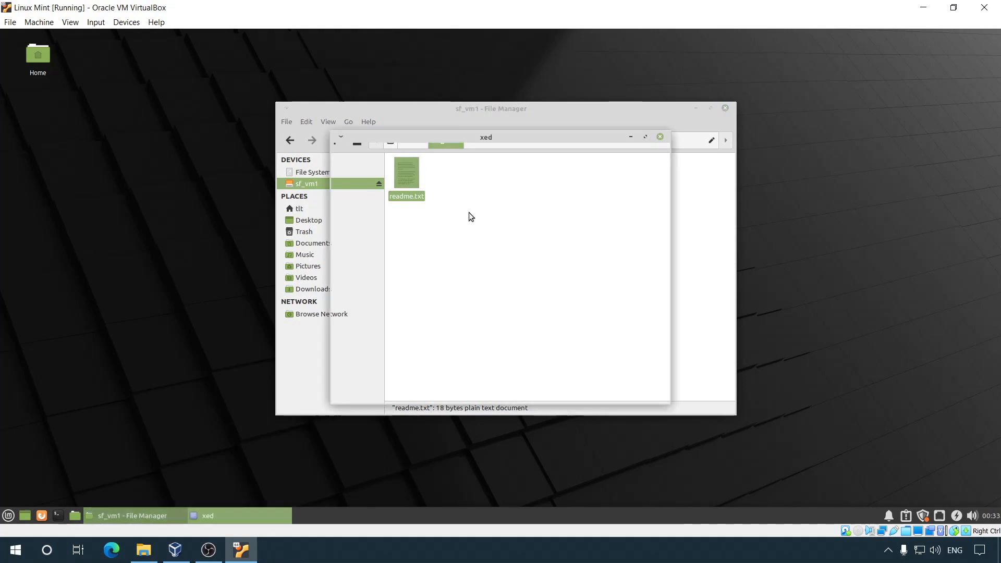
{"action": "left_click", "coordinate": [660, 137]}
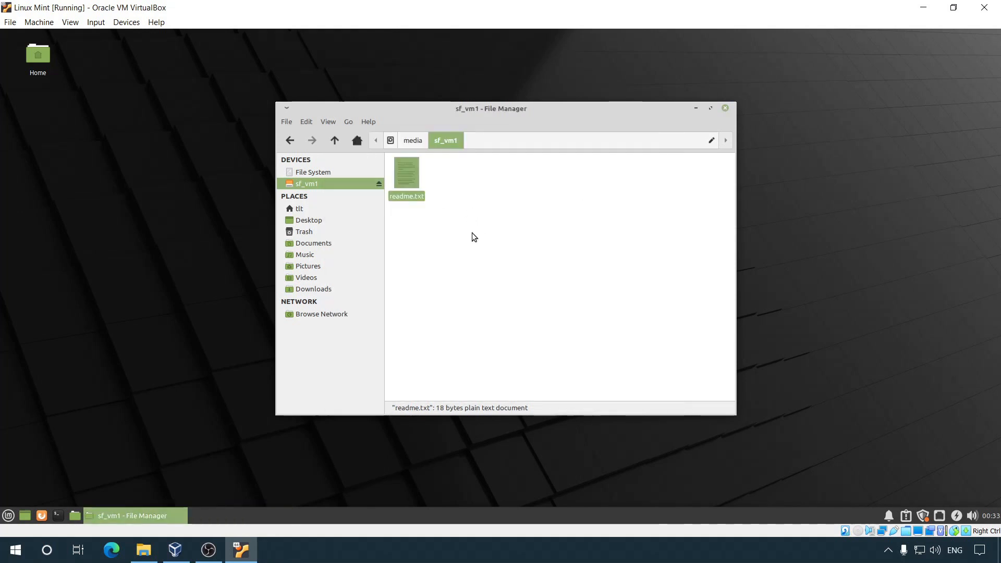
Step: Create a new folder named TEST inside sf_vm1 next to readme.txt
{"action": "left_click", "coordinate": [474, 237]}
{"action": "right_click", "coordinate": [463, 195]}
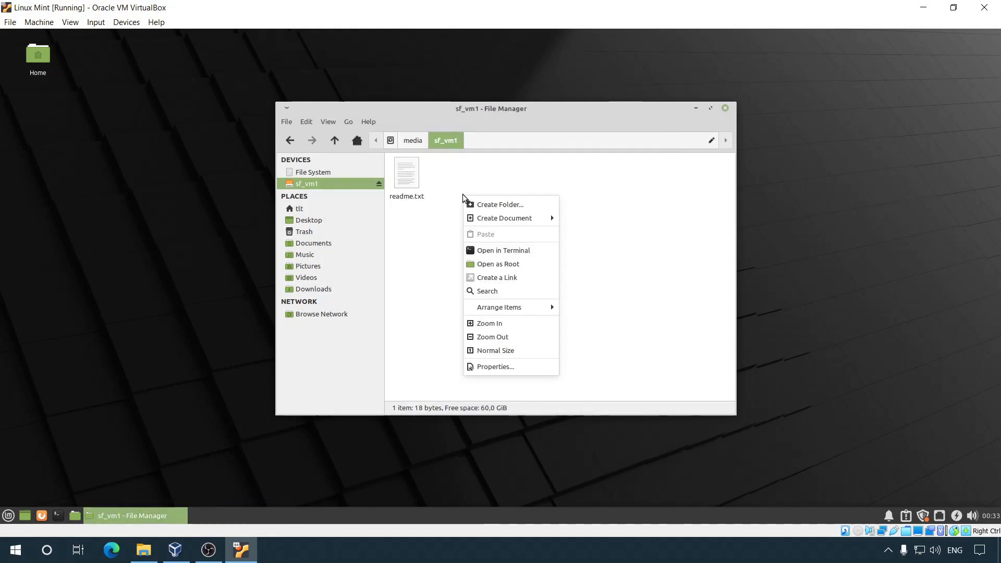
{"action": "left_click", "coordinate": [518, 205]}
{"action": "type", "text": "TEST"}
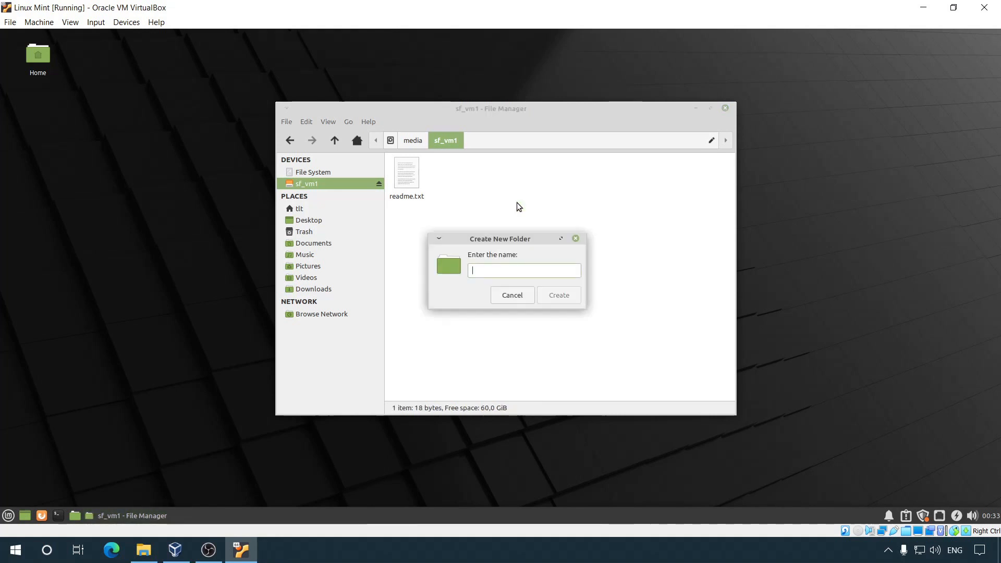
{"action": "key", "text": "Return"}
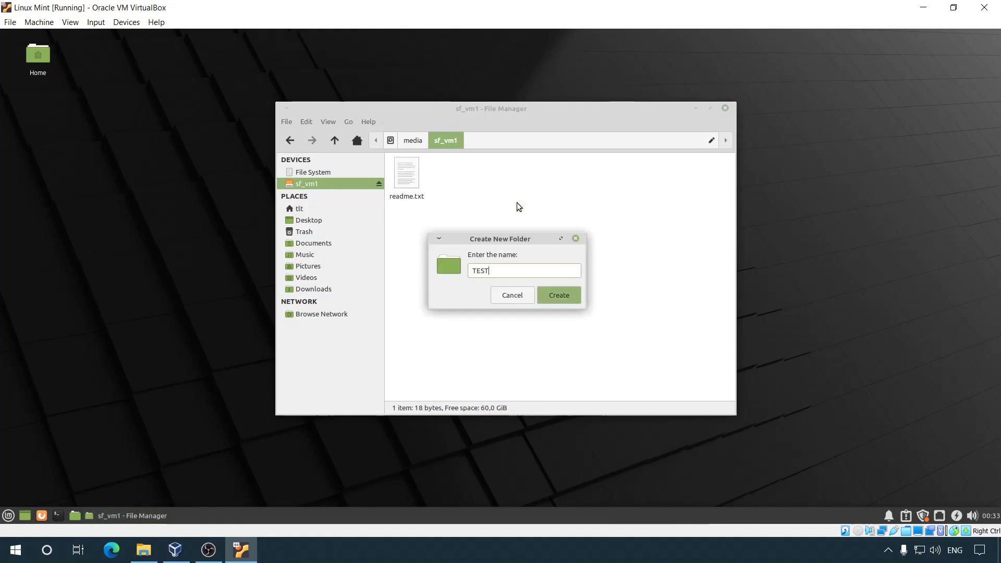
{"action": "left_click", "coordinate": [518, 203]}
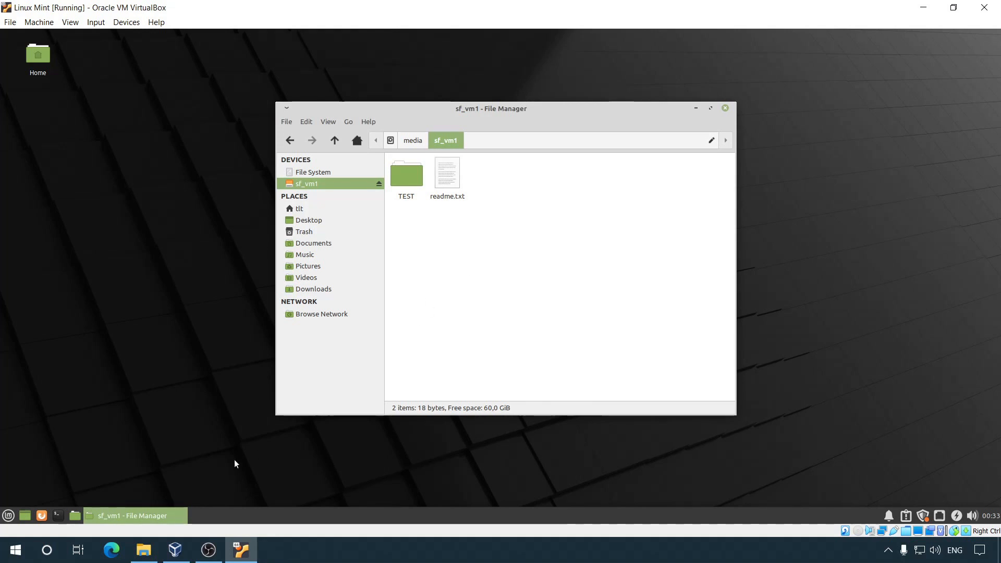
{"action": "left_click", "coordinate": [144, 550]}
Step: Check that the host's C:\vm1 holds TEST and readme, then minimise it and close the guest file manager
{"action": "double_click", "coordinate": [372, 303]}
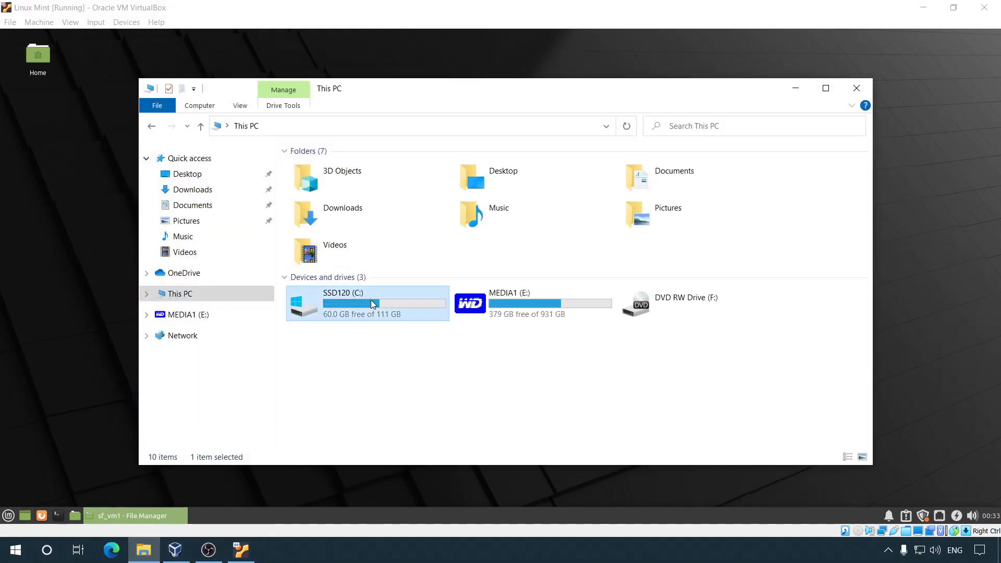
{"action": "double_click", "coordinate": [328, 238]}
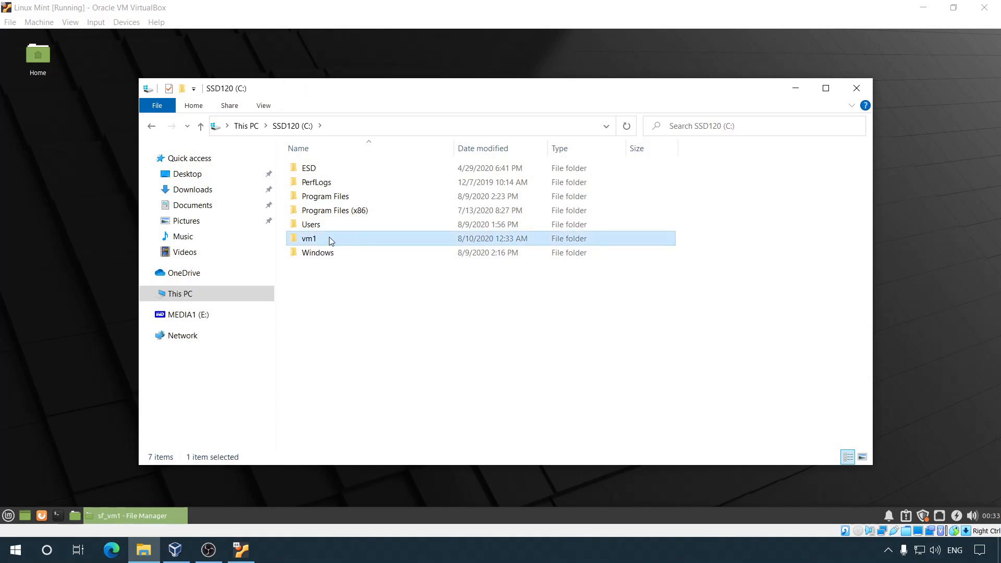
{"action": "left_click", "coordinate": [332, 169]}
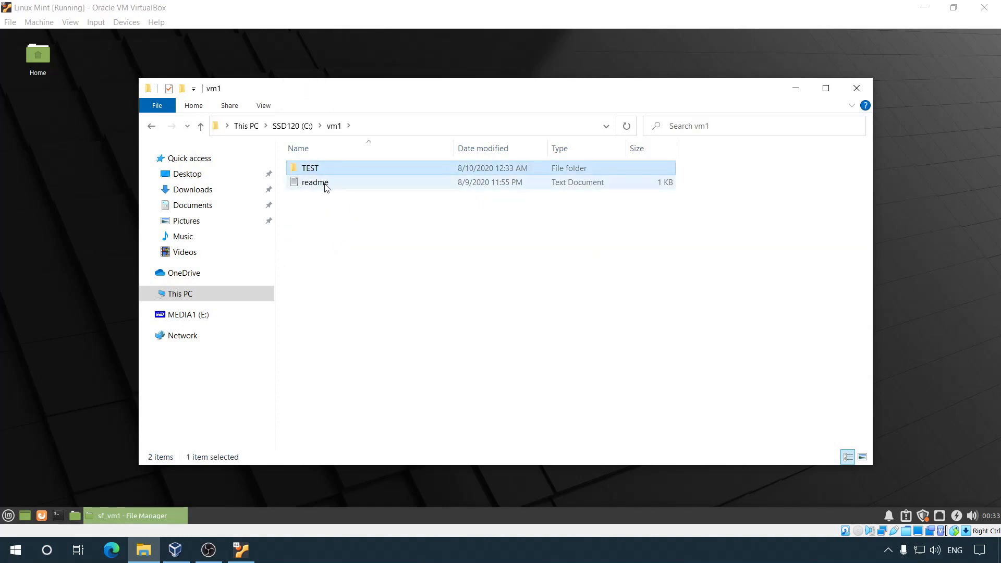
{"action": "left_click", "coordinate": [321, 182]}
{"action": "left_click", "coordinate": [327, 171]}
{"action": "left_click", "coordinate": [328, 182]}
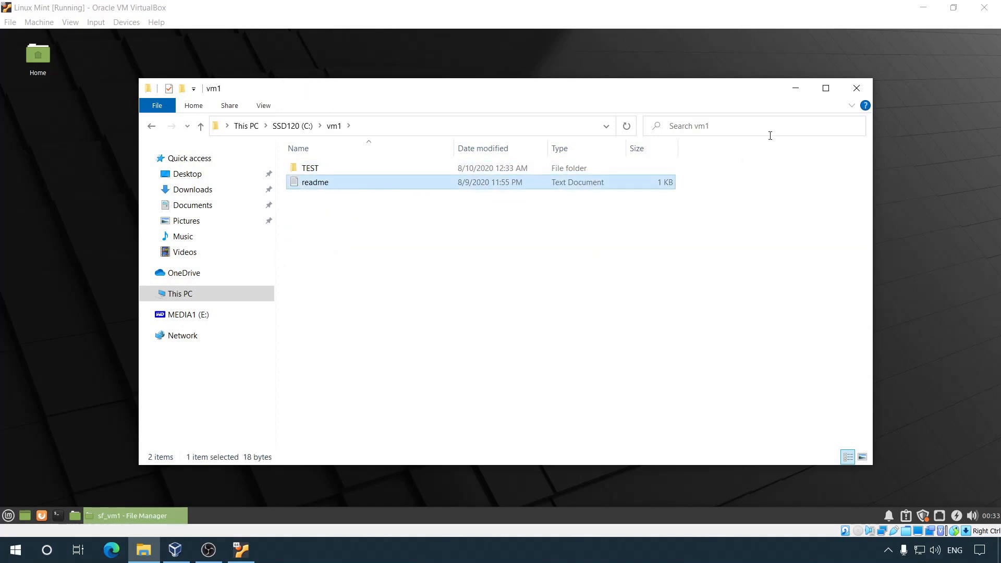
{"action": "left_click", "coordinate": [795, 89]}
{"action": "key", "text": "ctrl+w"}
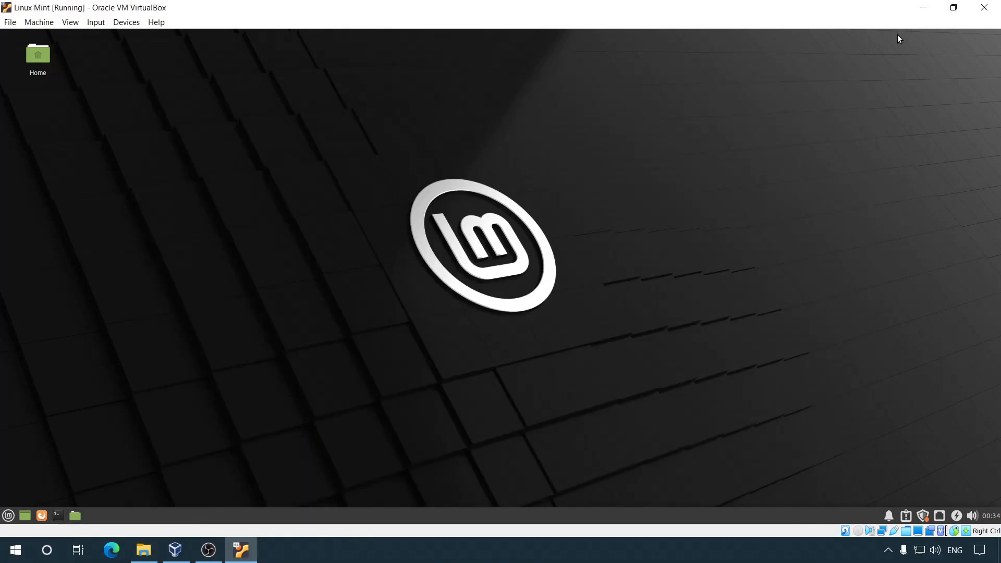
Step: Resize the VM window and drag the host's readme file onto the Mint desktop
{"action": "left_click", "coordinate": [954, 7]}
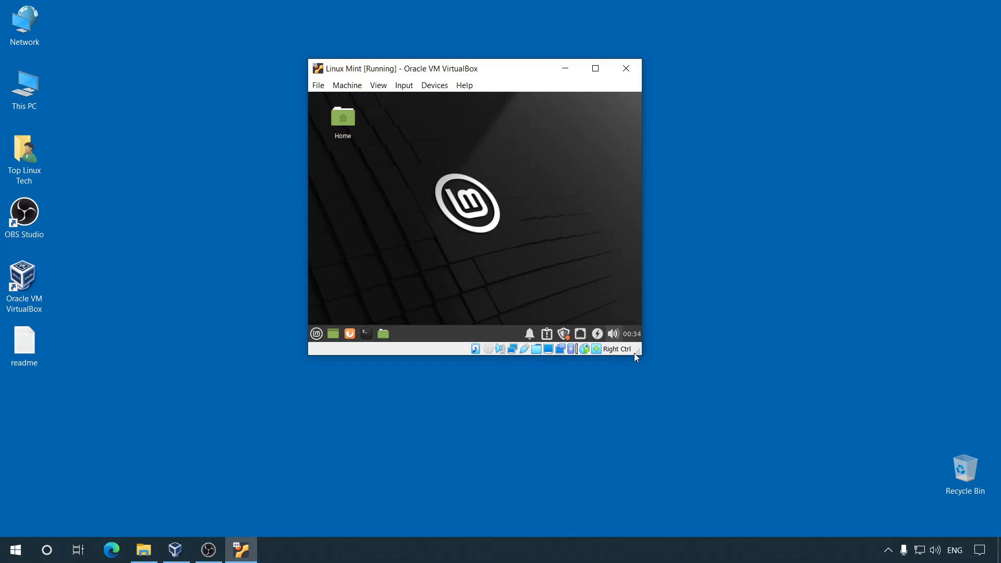
{"action": "left_click_drag", "start_coordinate": [634, 353], "coordinate": [762, 430]}
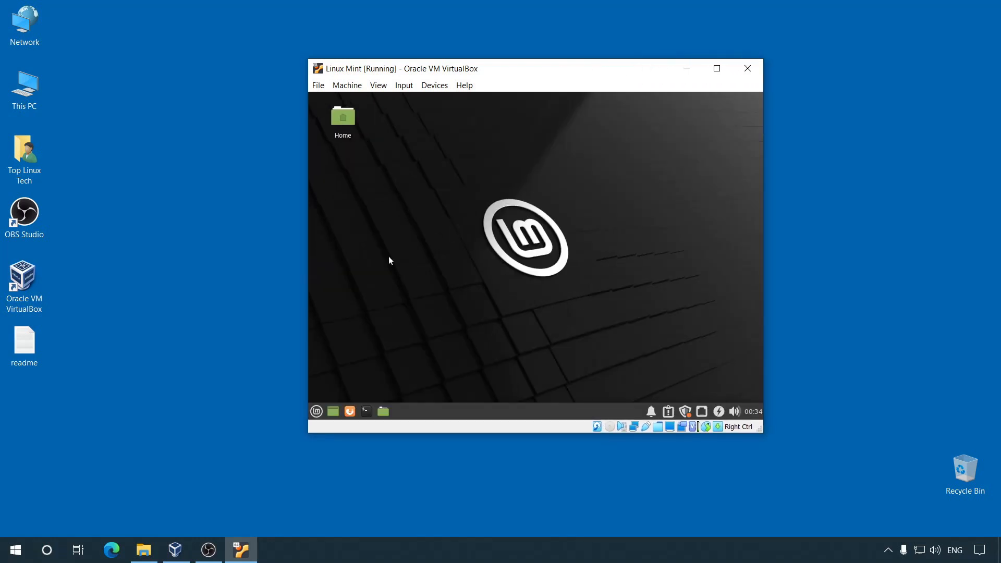
{"action": "left_click", "coordinate": [30, 347]}
{"action": "left_click_drag", "start_coordinate": [29, 346], "coordinate": [377, 239]}
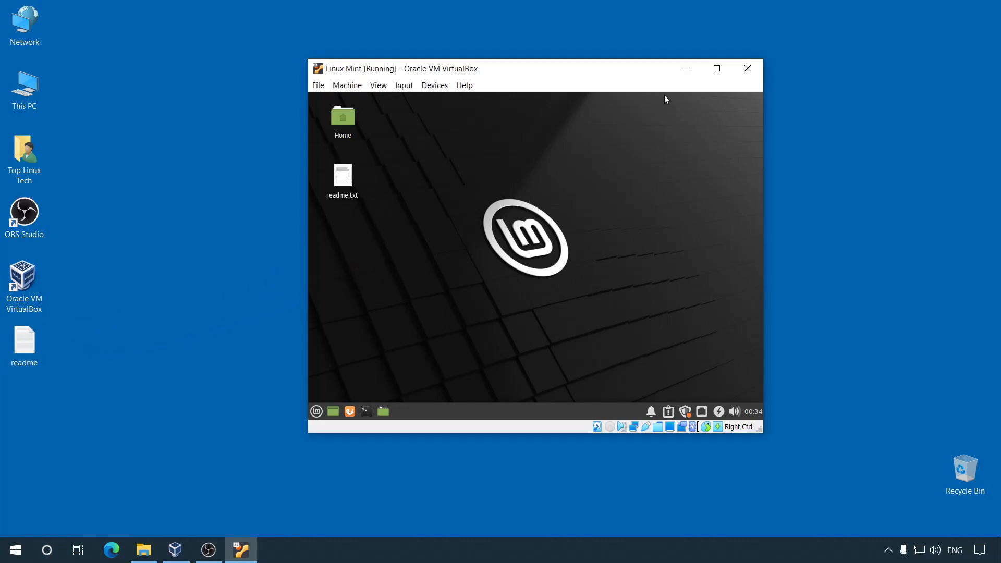
{"action": "left_click", "coordinate": [717, 68]}
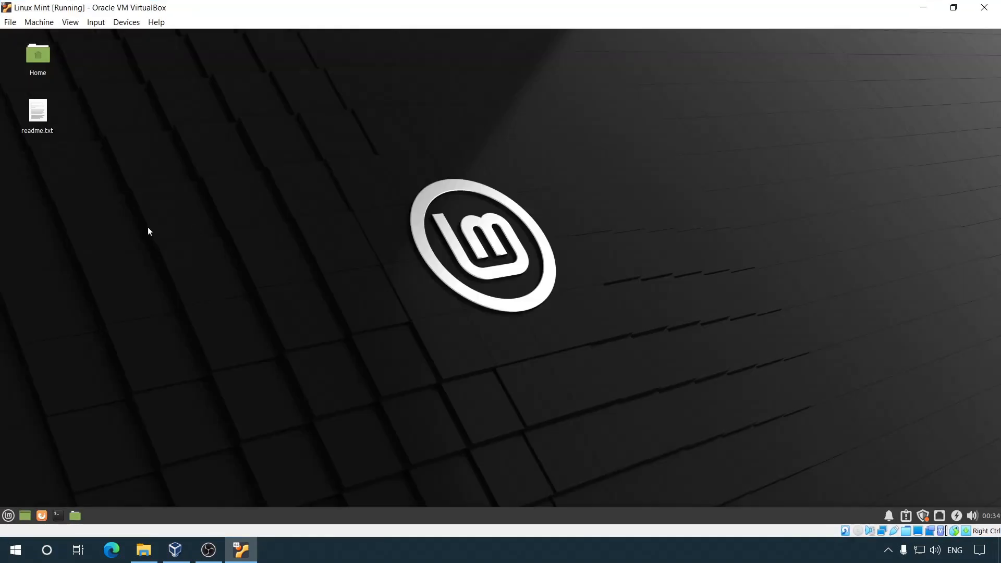
Step: Open the copied readme.txt on the Mint desktop and close it again
{"action": "double_click", "coordinate": [38, 112]}
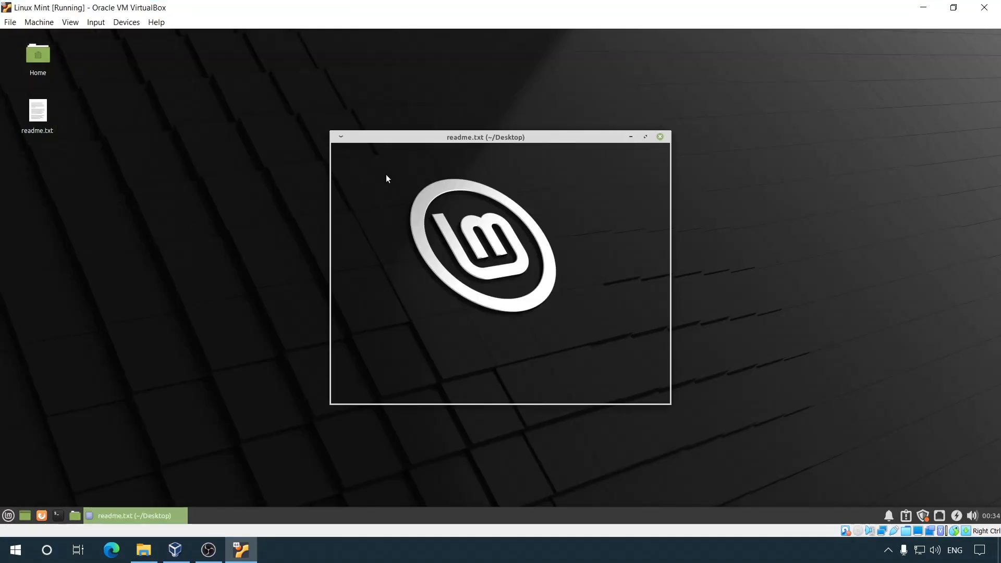
{"action": "left_click_drag", "start_coordinate": [437, 138], "coordinate": [359, 149]}
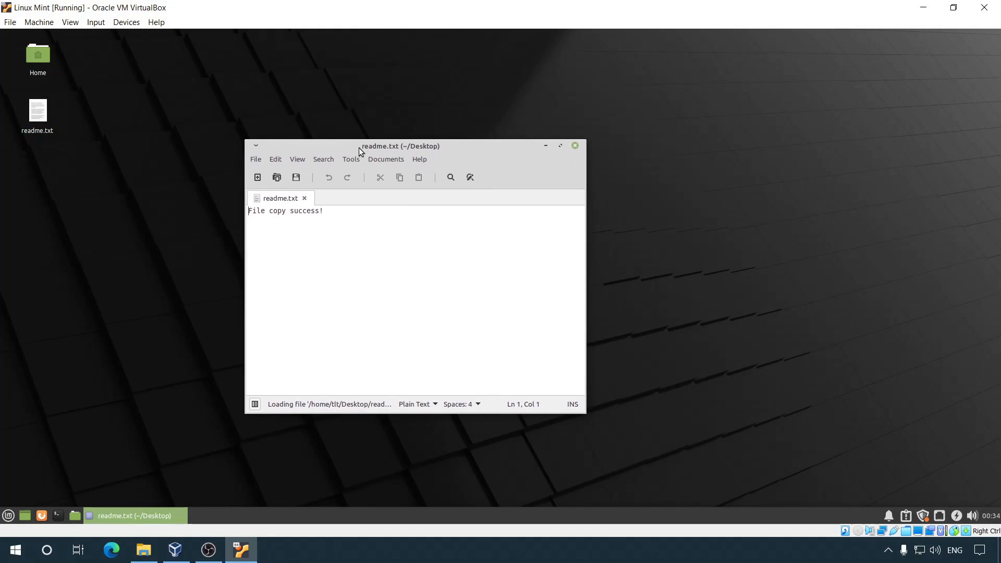
{"action": "left_click", "coordinate": [575, 145]}
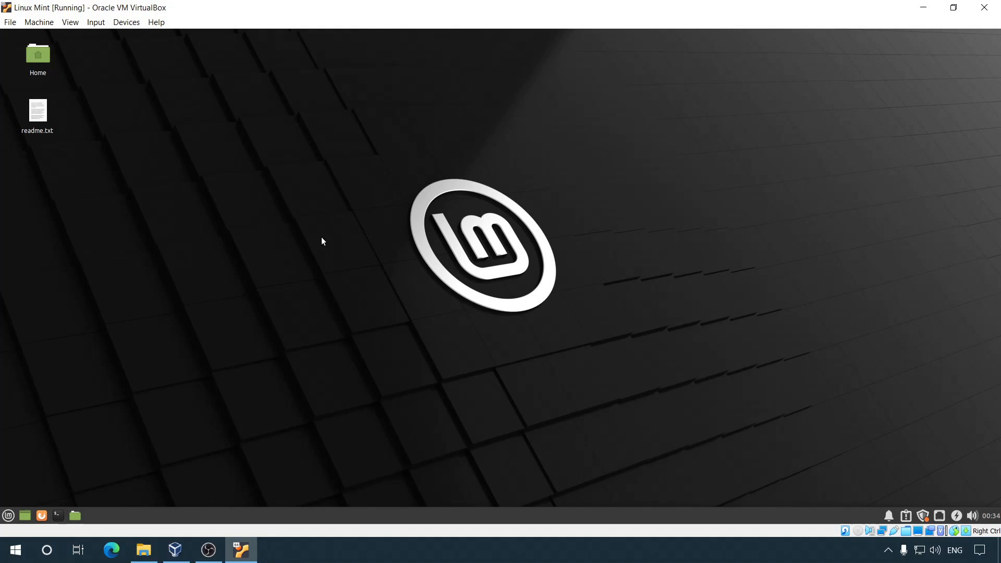
Step: Confirm sf_vm1 in the Mint file manager holds TEST and readme.txt, then minimise the VM
{"action": "left_click", "coordinate": [75, 516]}
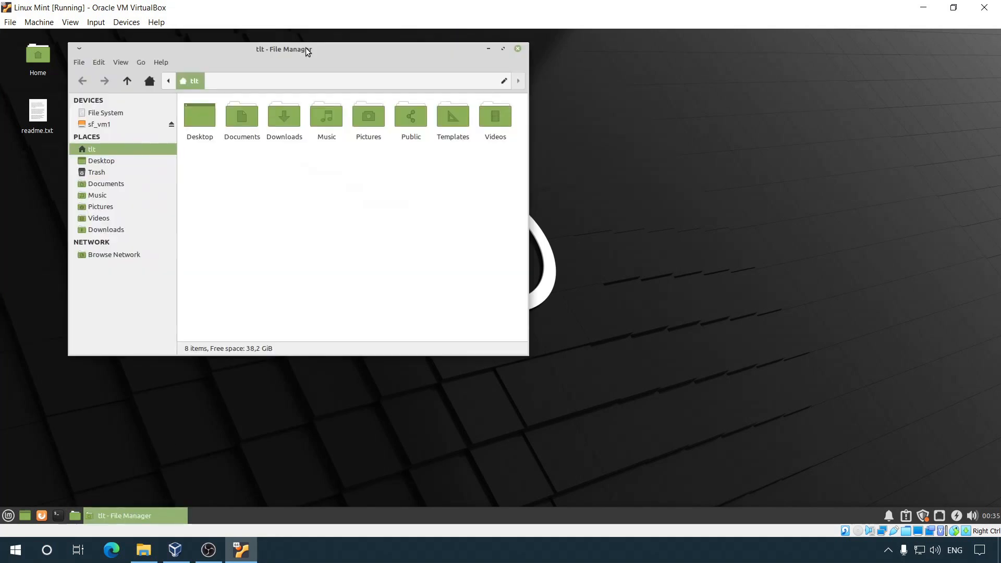
{"action": "left_click", "coordinate": [117, 124]}
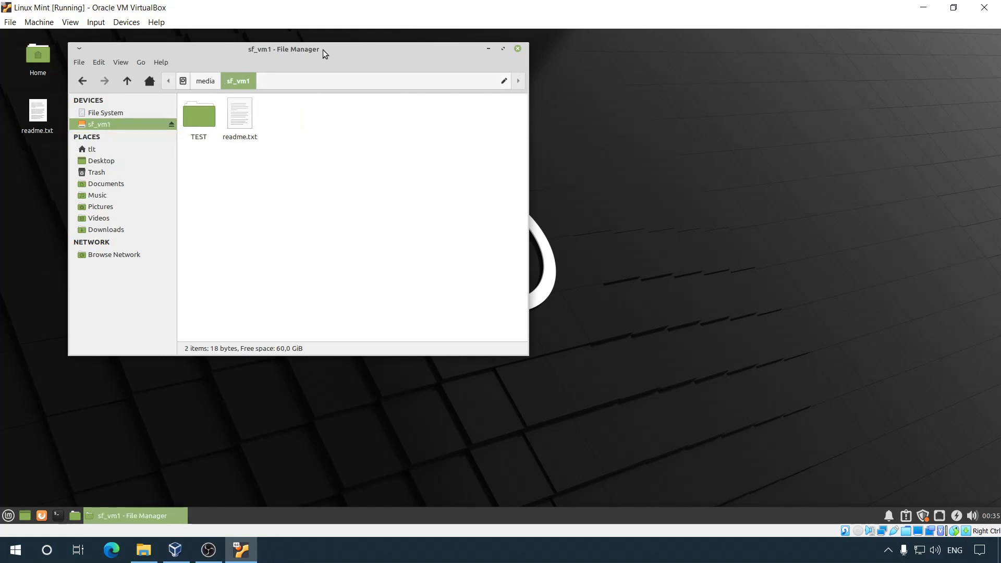
{"action": "left_click_drag", "start_coordinate": [326, 51], "coordinate": [422, 98]}
{"action": "left_click", "coordinate": [616, 97]}
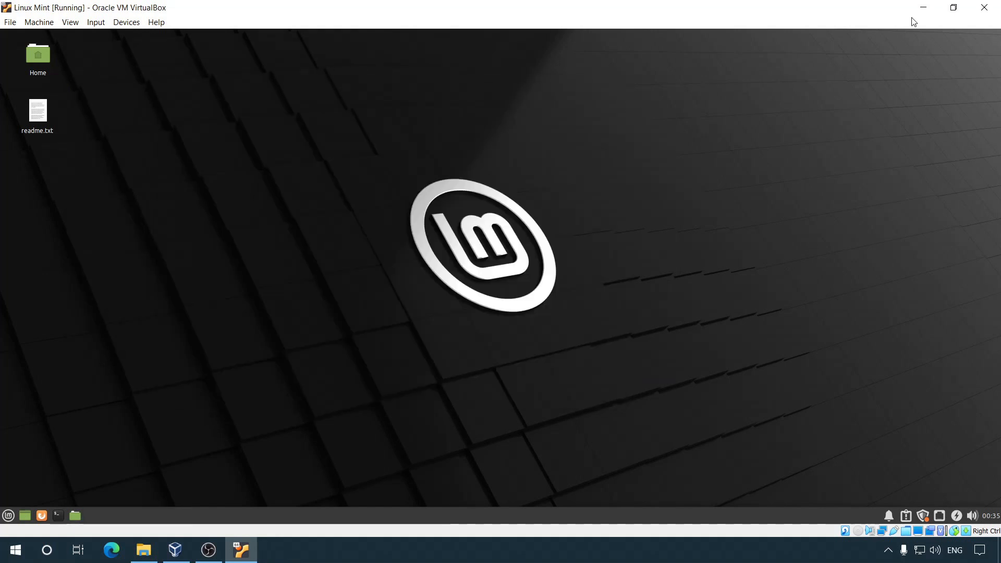
{"action": "left_click", "coordinate": [923, 8]}
Step: Copy the line 'File copy success!' from the host's readme in Notepad, then close Notepad
{"action": "double_click", "coordinate": [36, 337]}
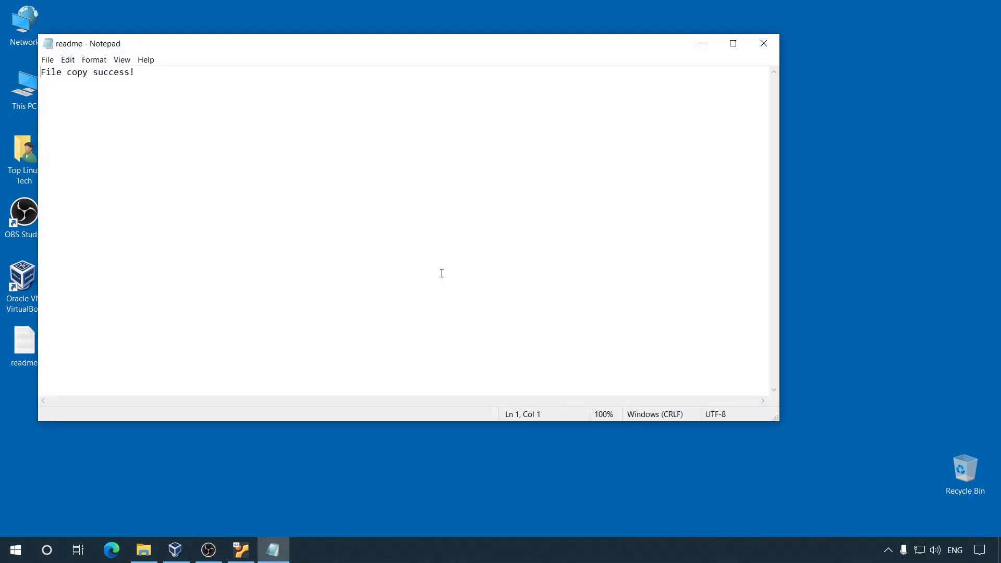
{"action": "left_click_drag", "start_coordinate": [41, 74], "coordinate": [151, 77]}
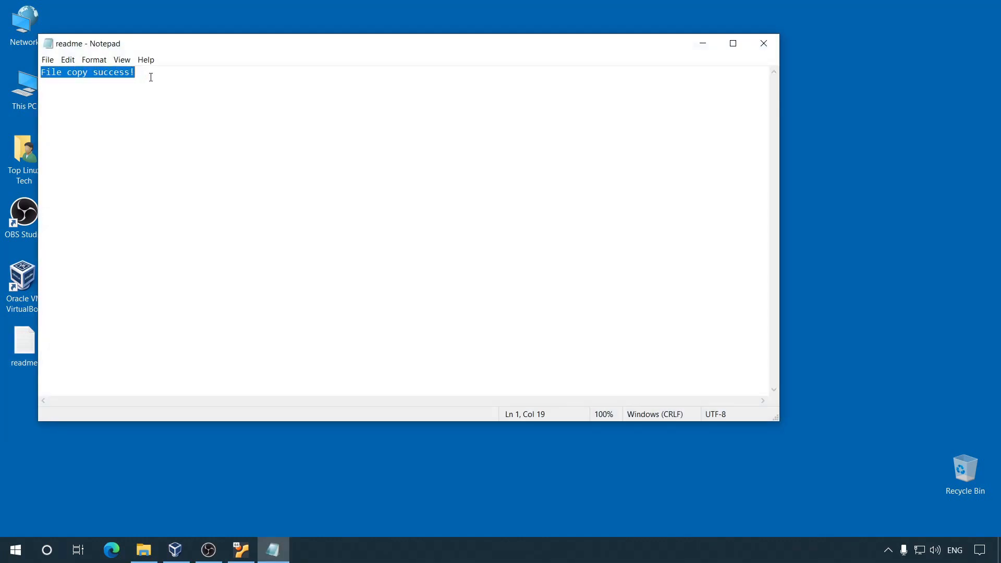
{"action": "right_click", "coordinate": [123, 75]}
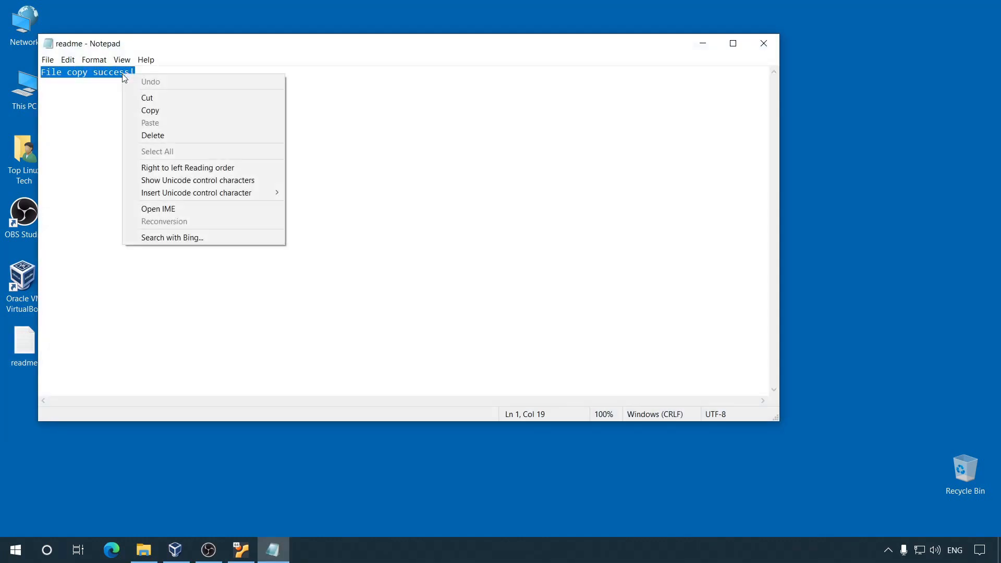
{"action": "left_click", "coordinate": [186, 111]}
{"action": "left_click", "coordinate": [767, 44]}
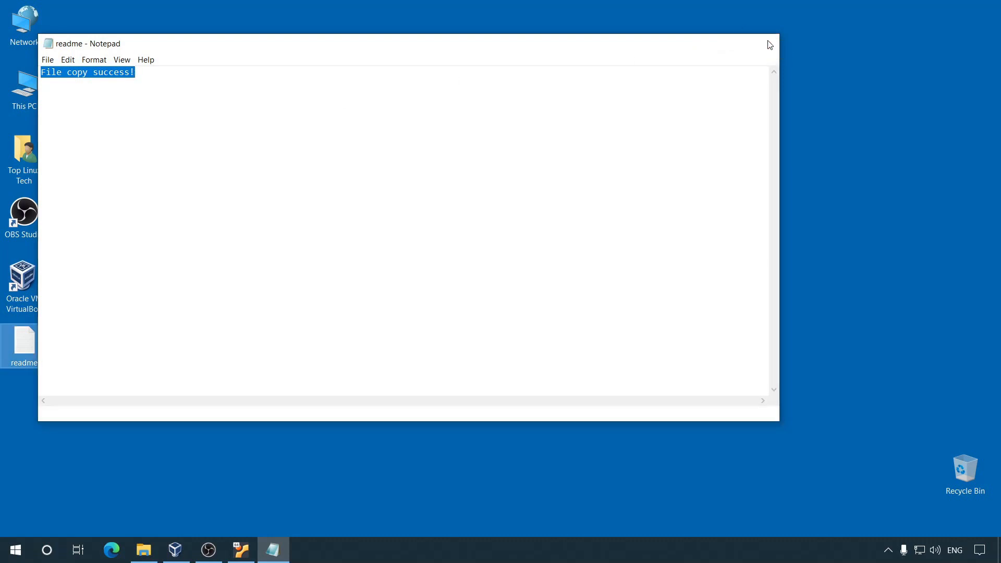
{"action": "left_click", "coordinate": [241, 550]}
Step: Create an empty file named 123 on the Mint desktop
{"action": "right_click", "coordinate": [246, 207]}
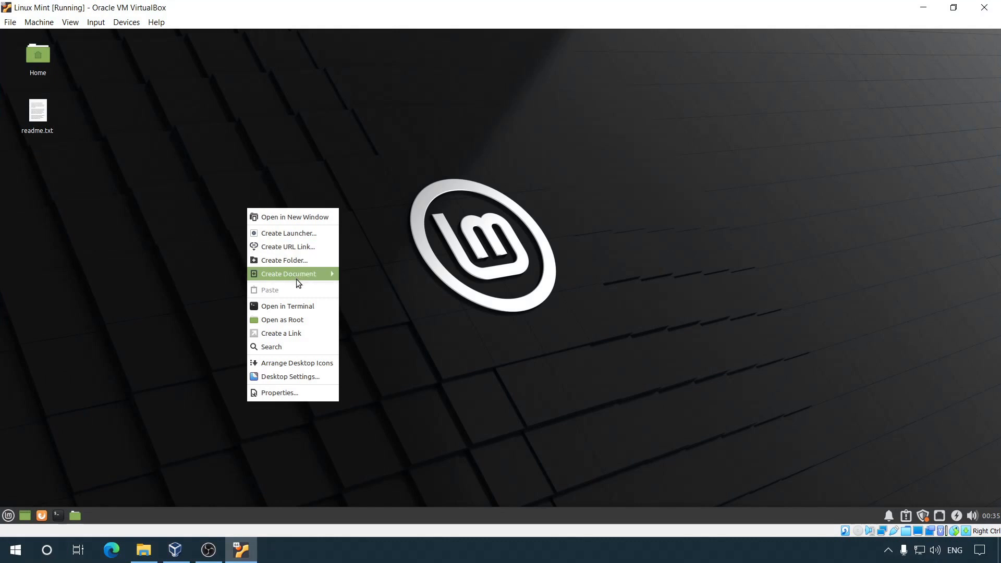
{"action": "mouse_move", "coordinate": [331, 274]}
{"action": "left_click", "coordinate": [375, 289]}
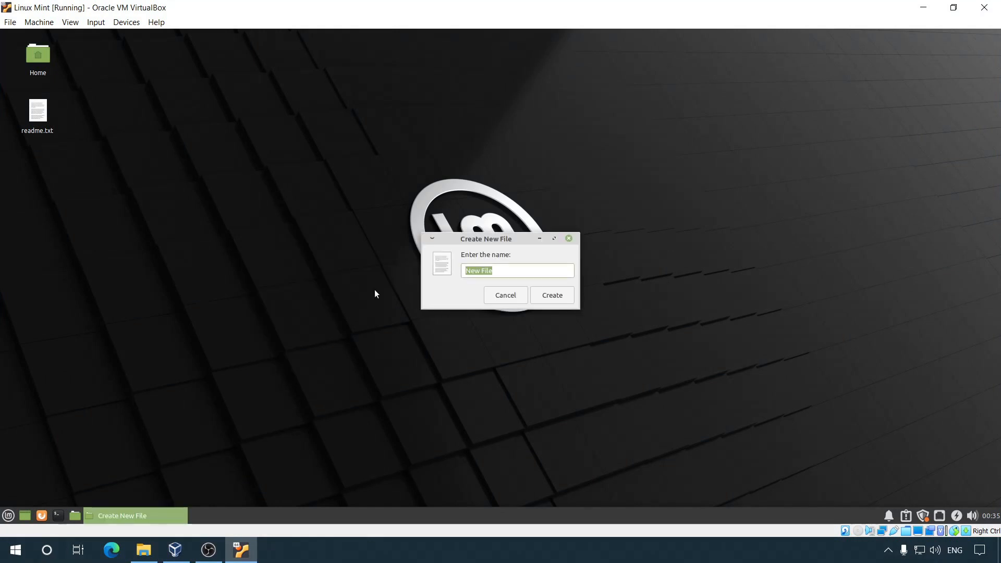
{"action": "type", "text": "123"}
{"action": "key", "text": "Return"}
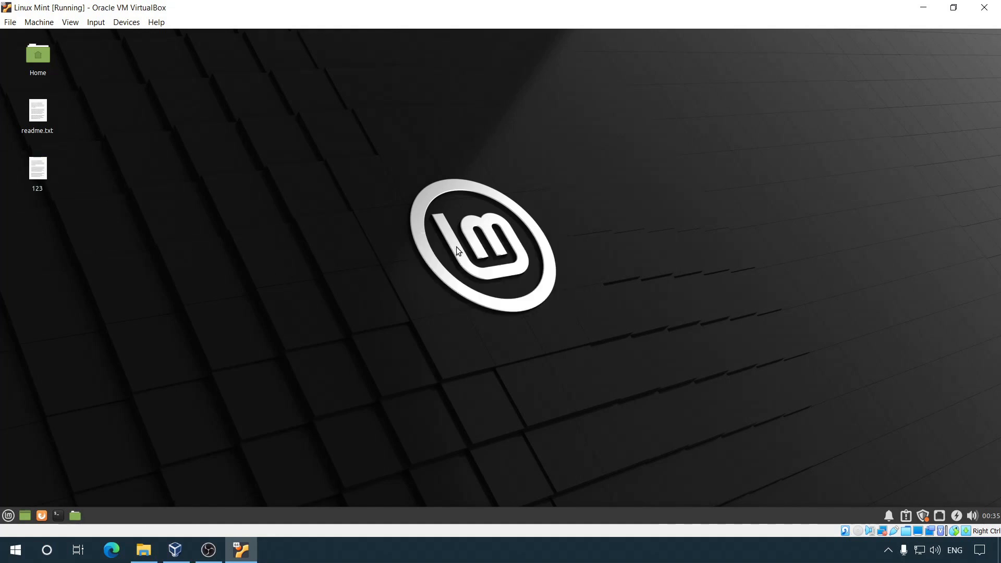
Step: Paste the host's 'File copy success!' text into 123, then close it without saving
{"action": "left_click_drag", "start_coordinate": [440, 135], "coordinate": [464, 142]}
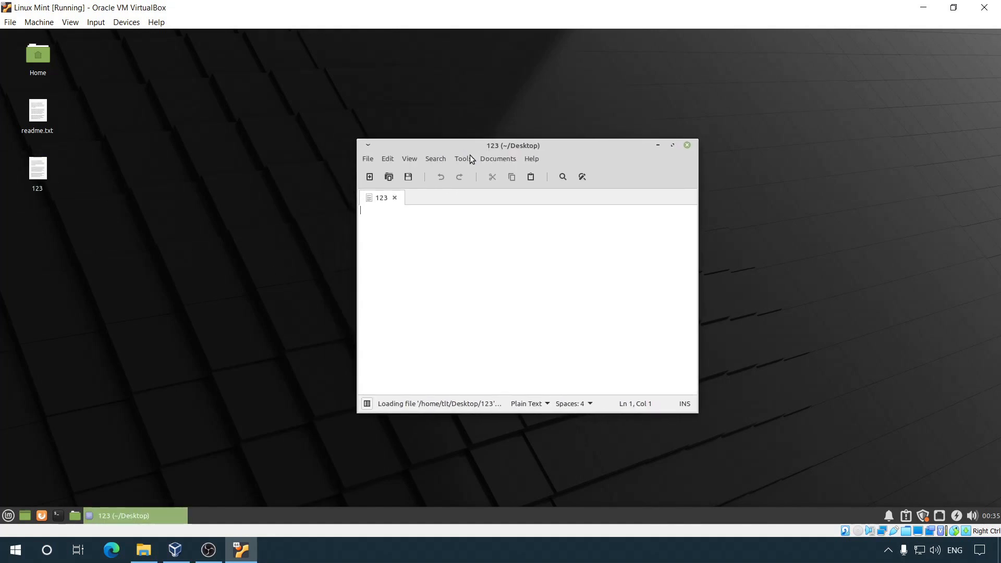
{"action": "right_click", "coordinate": [411, 229]}
{"action": "left_click", "coordinate": [444, 294]}
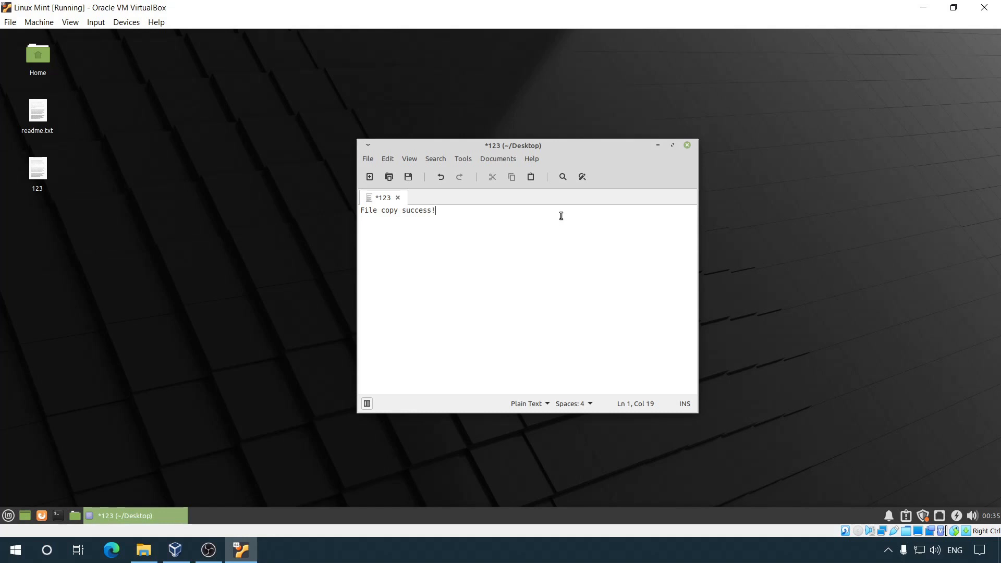
{"action": "left_click", "coordinate": [688, 145]}
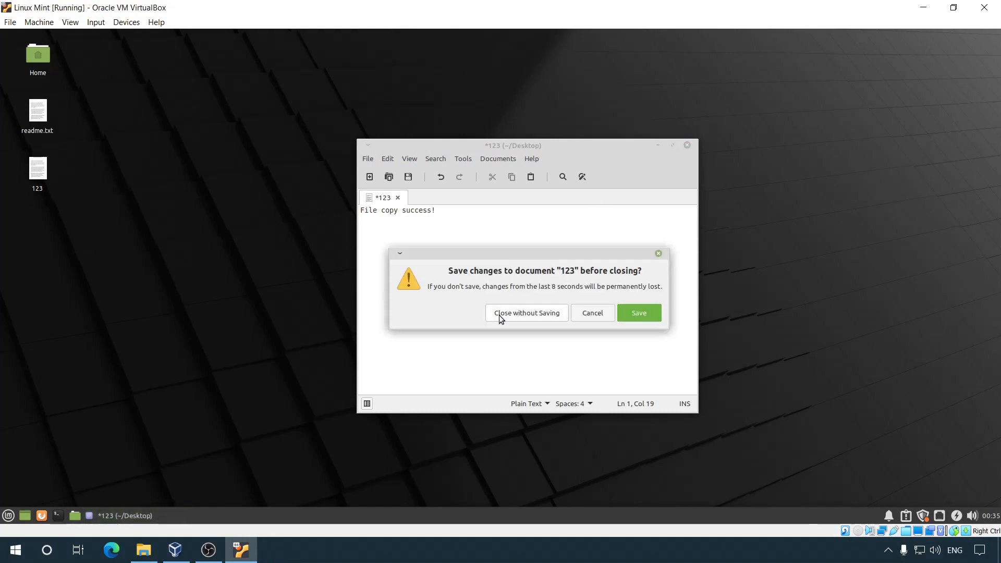
{"action": "left_click", "coordinate": [542, 315]}
Step: Permanently delete readme.txt and 123 from the Mint desktop
{"action": "left_click_drag", "start_coordinate": [87, 94], "coordinate": [16, 218]}
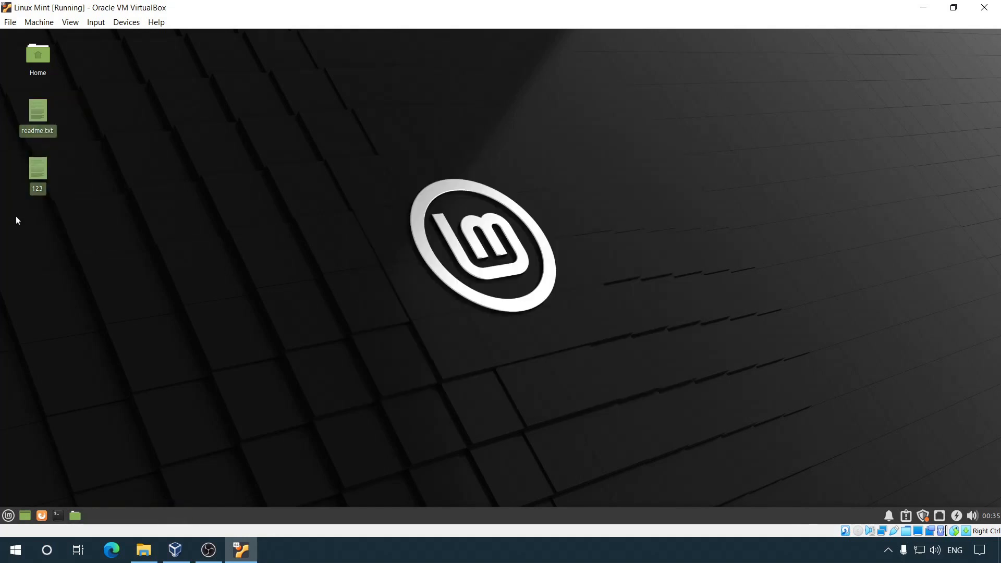
{"action": "key", "text": "shift+Delete"}
{"action": "key", "text": "Return"}
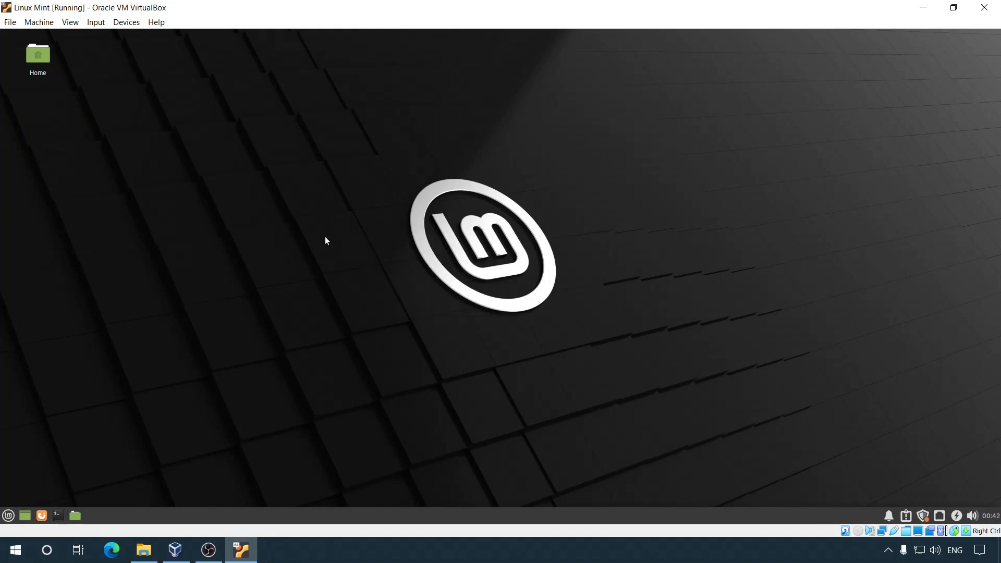
Step: Restore, move and resize the VM window to check the guest display adapts, then maximise it
{"action": "left_click", "coordinate": [954, 8]}
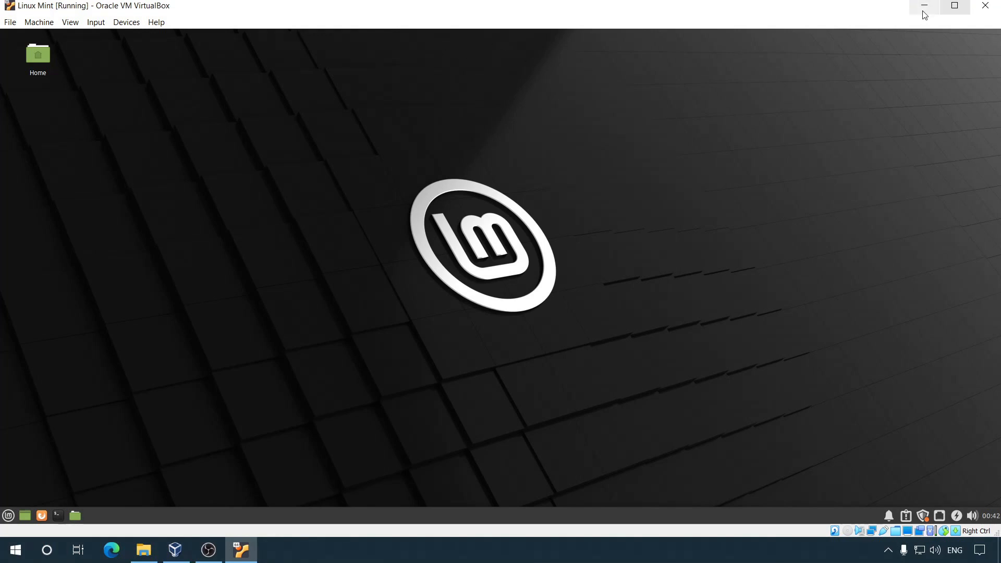
{"action": "left_click_drag", "start_coordinate": [861, 12], "coordinate": [804, 31]}
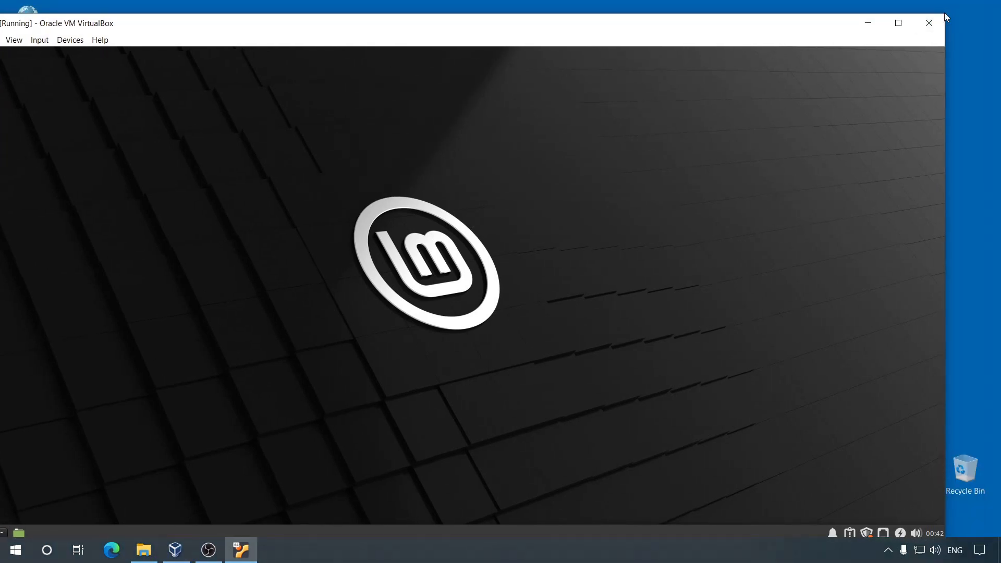
{"action": "left_click_drag", "start_coordinate": [944, 18], "coordinate": [720, 90]}
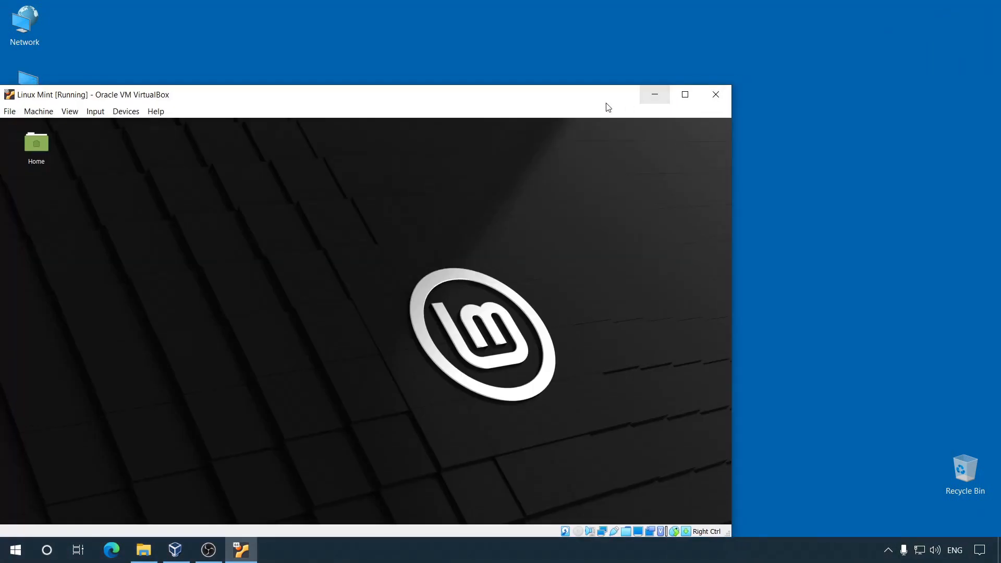
{"action": "left_click_drag", "start_coordinate": [495, 103], "coordinate": [594, 49]}
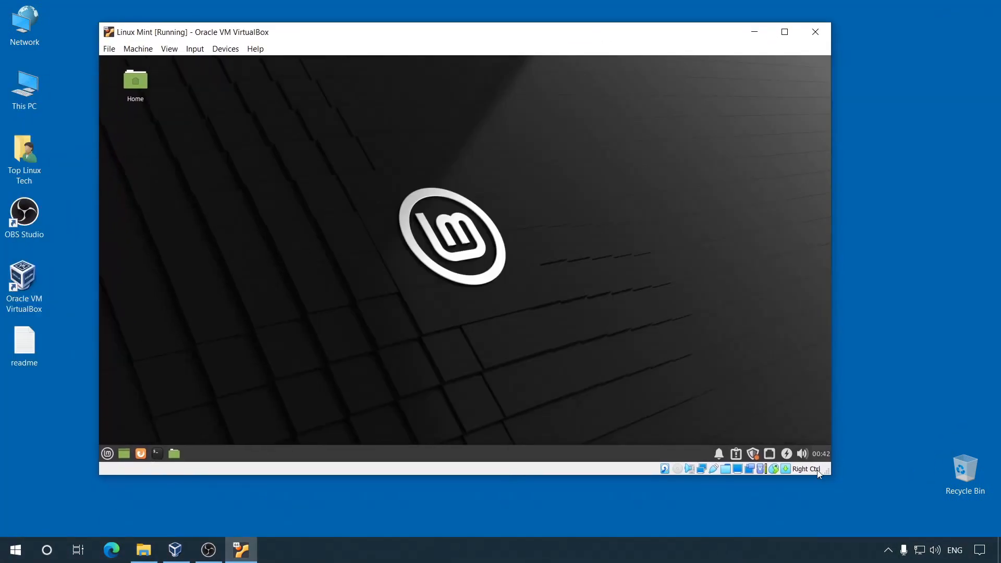
{"action": "left_click_drag", "start_coordinate": [830, 474], "coordinate": [856, 492]}
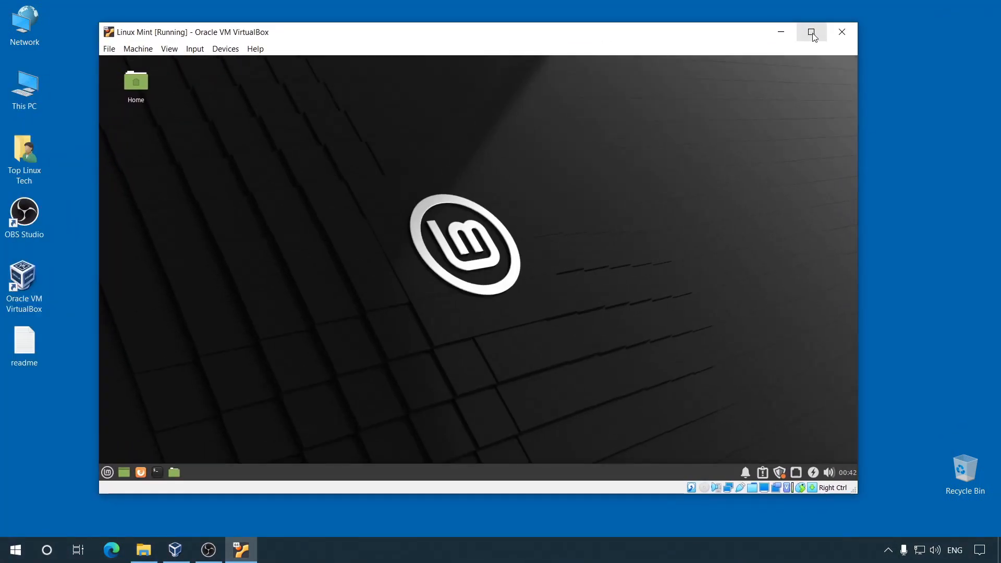
{"action": "left_click", "coordinate": [812, 32]}
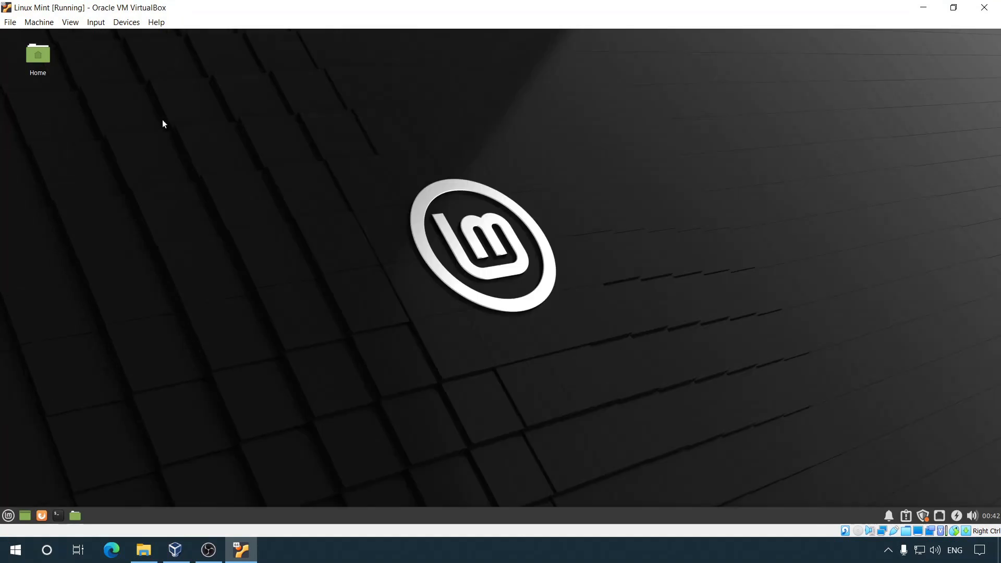
Step: Toggle full-screen mode on, off and on again with Host+F
{"action": "left_click", "coordinate": [70, 23]}
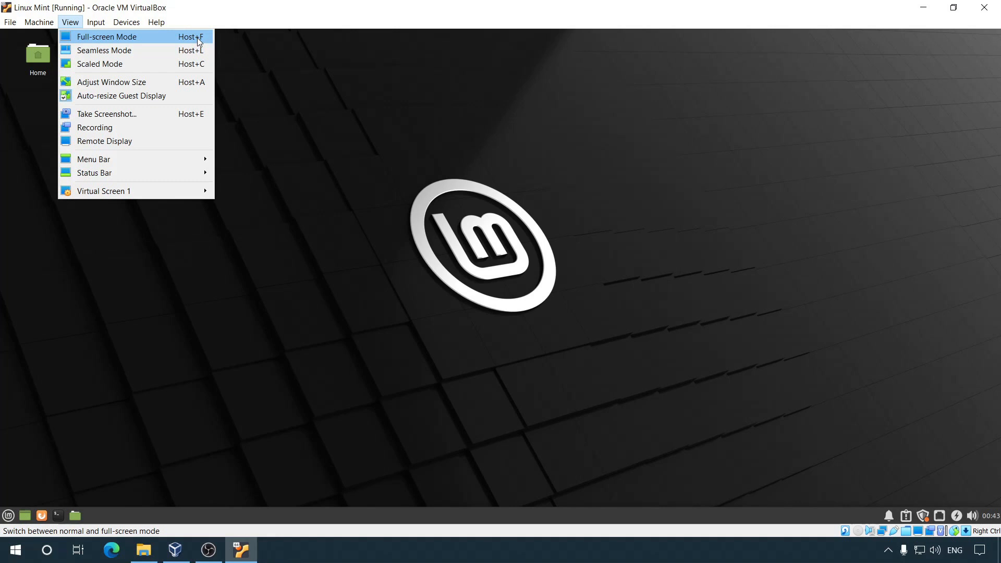
{"action": "left_click", "coordinate": [317, 153]}
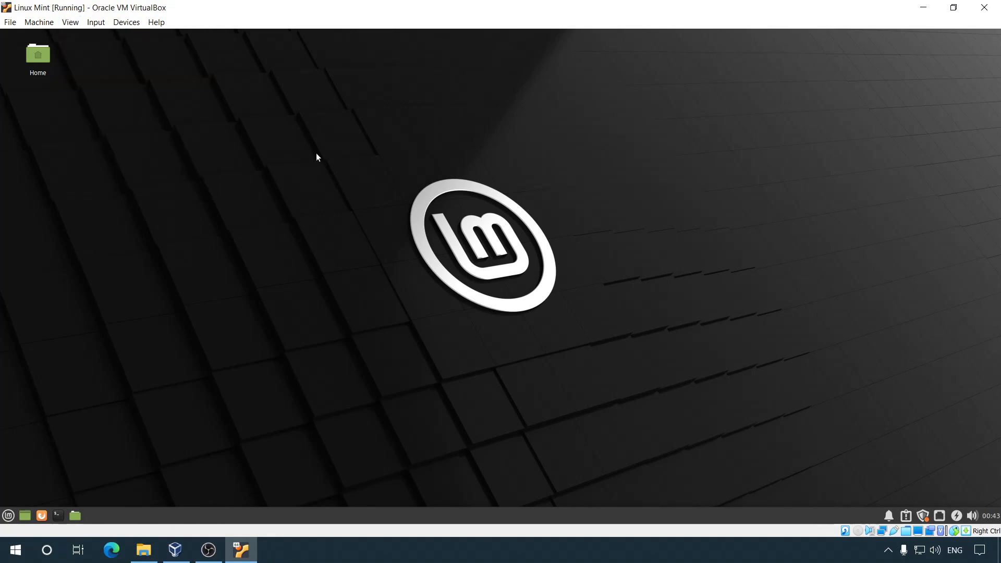
{"action": "key", "text": "ctrl+f"}
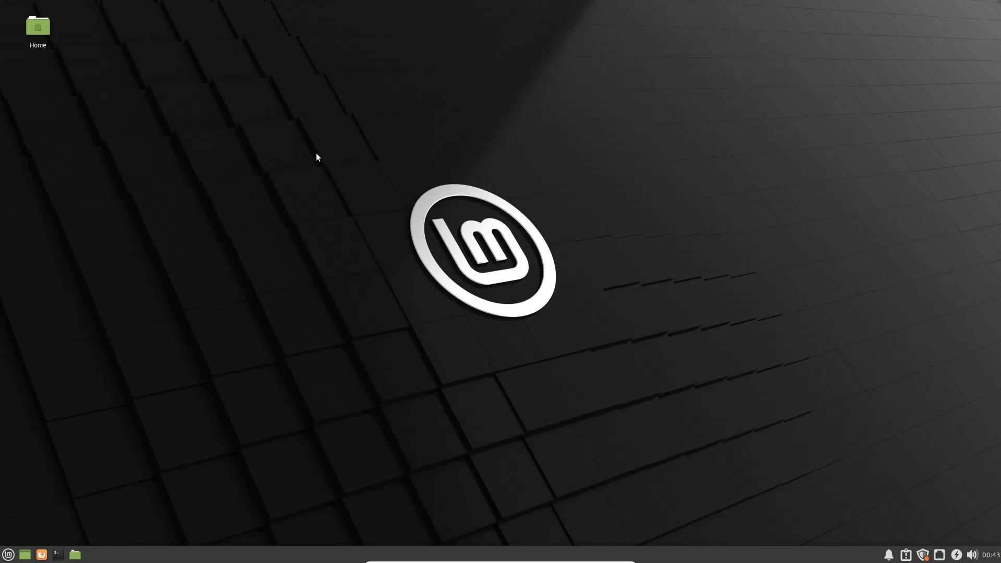
{"action": "key", "text": "ctrl+f"}
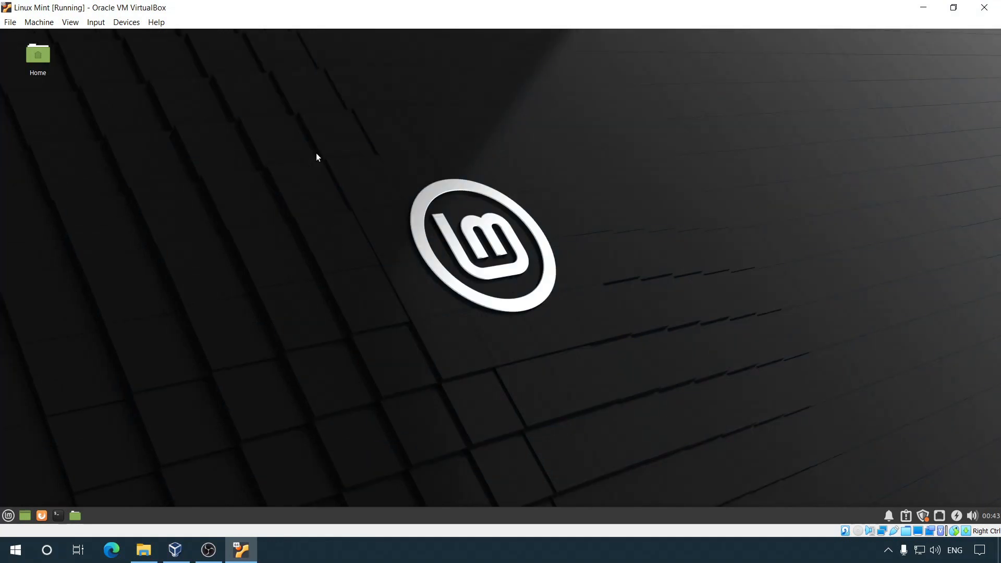
{"action": "key", "text": "ctrl+f"}
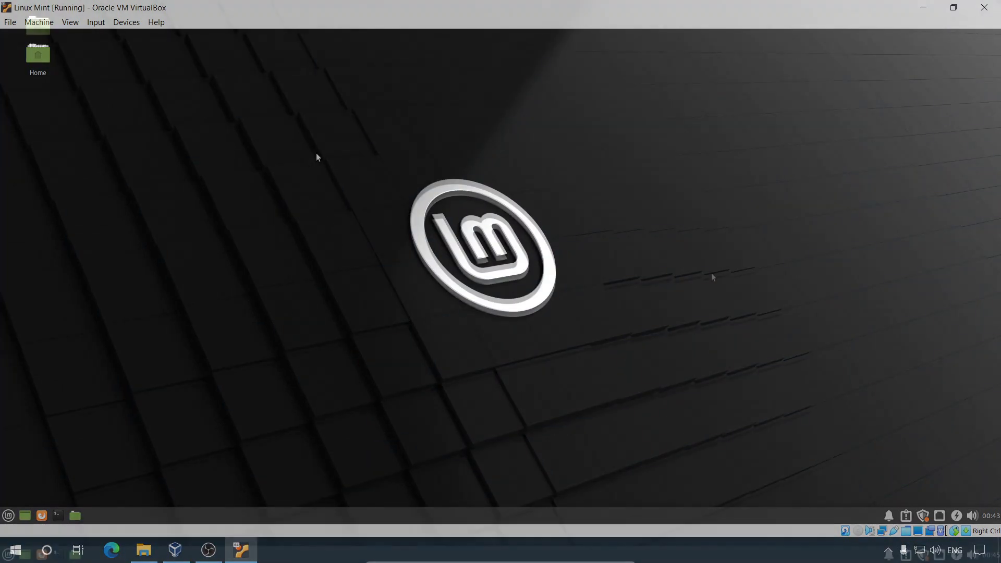
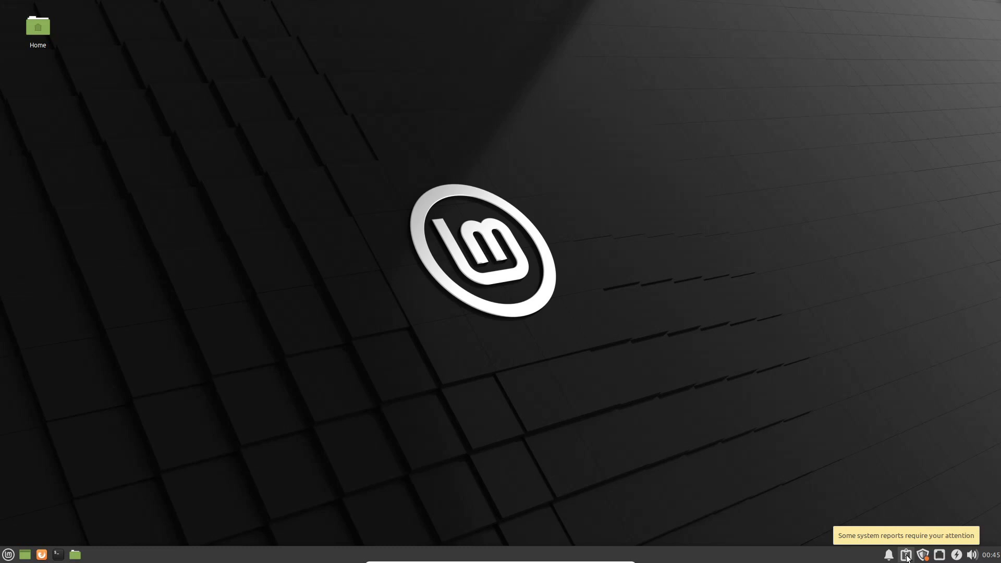
Step: Install the missing hyphenation language packs from System Reports with the admin password, then close System Reports
{"action": "left_click", "coordinate": [908, 556]}
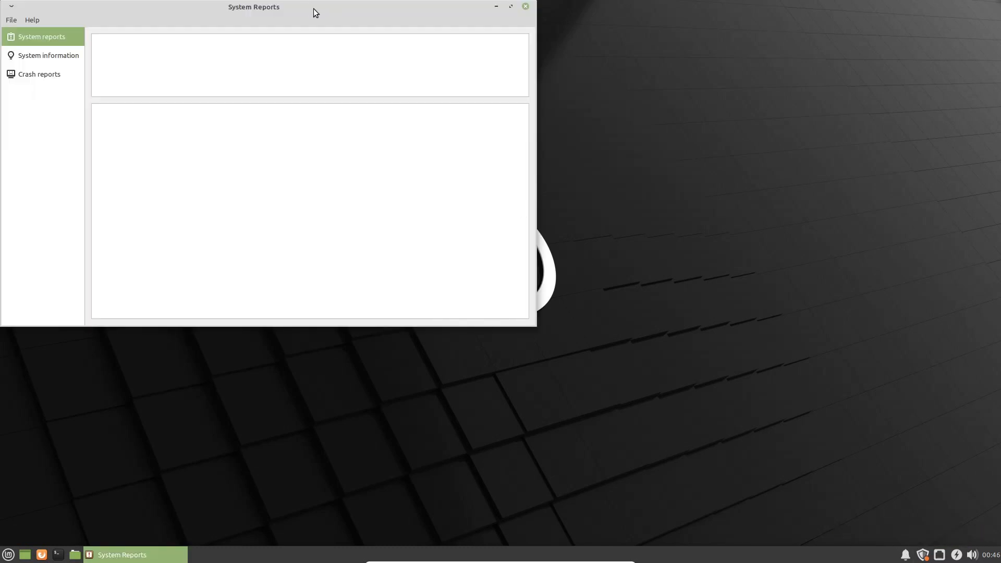
{"action": "left_click_drag", "start_coordinate": [314, 8], "coordinate": [522, 121]}
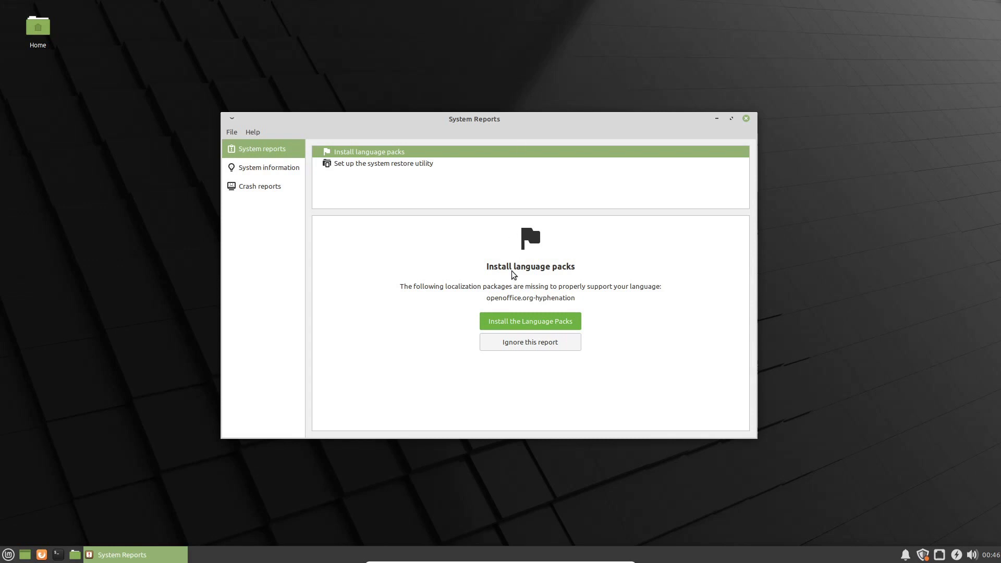
{"action": "left_click", "coordinate": [538, 323]}
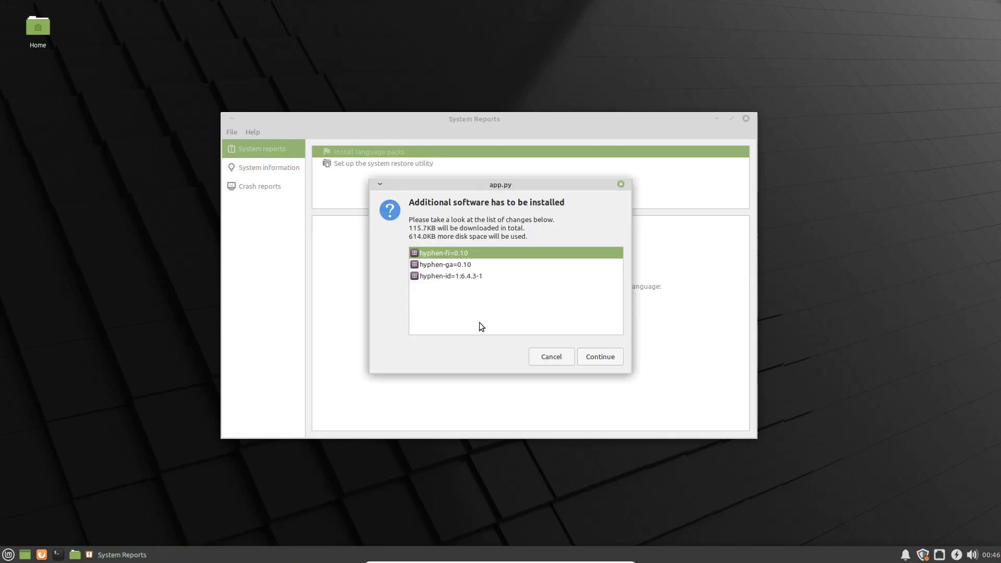
{"action": "left_click", "coordinate": [601, 355]}
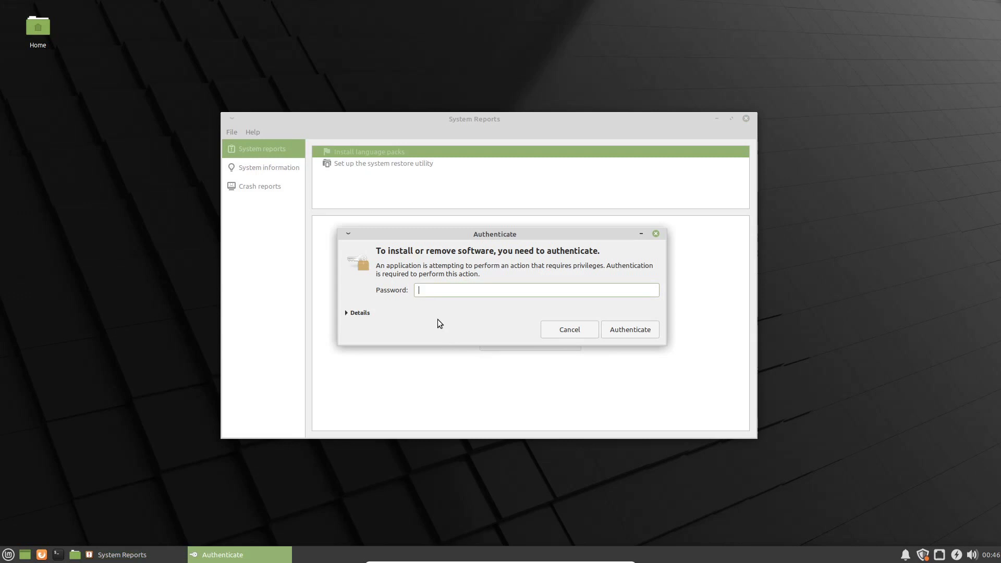
{"action": "type", "text": "••••"}
{"action": "key", "text": "Return"}
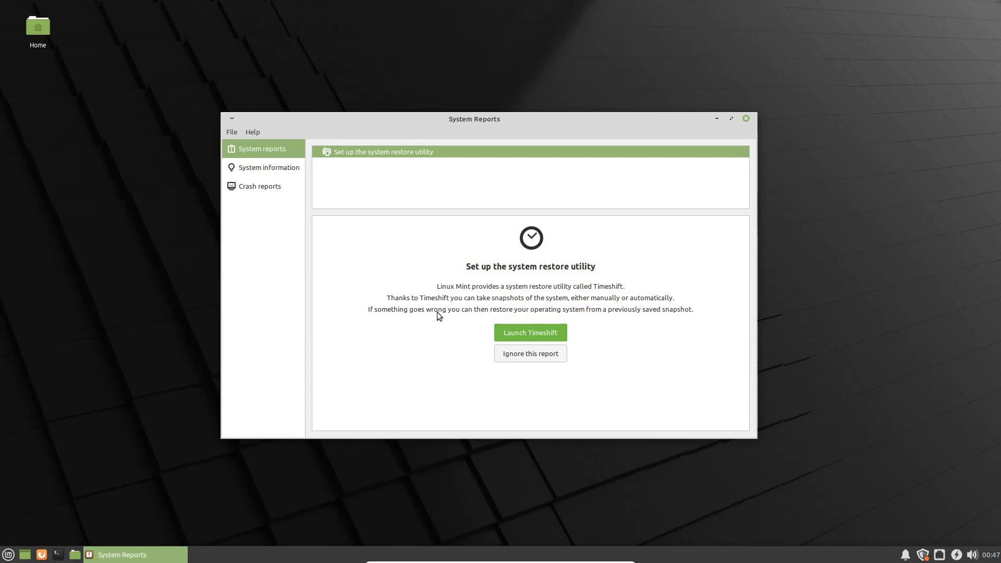
{"action": "left_click", "coordinate": [746, 119]}
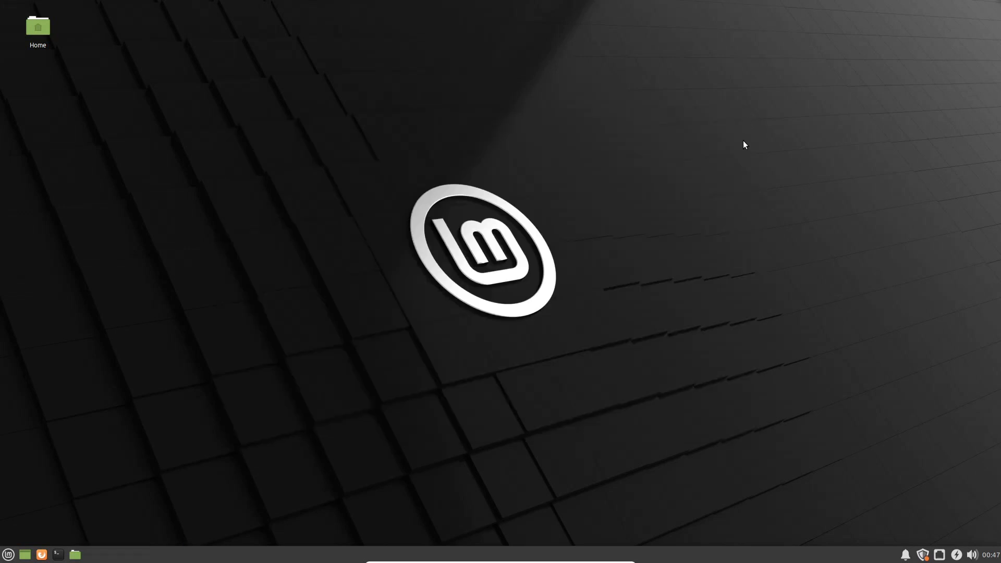
Step: Launch Update Manager, dismiss its welcome page and accept switching to a faster local mirror, authenticating
{"action": "left_click", "coordinate": [923, 555]}
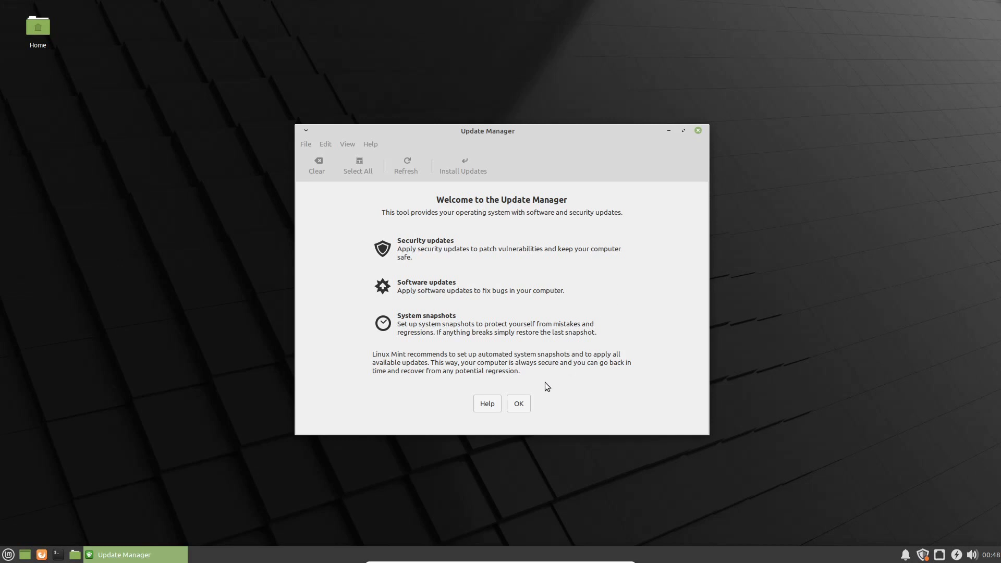
{"action": "left_click", "coordinate": [519, 404]}
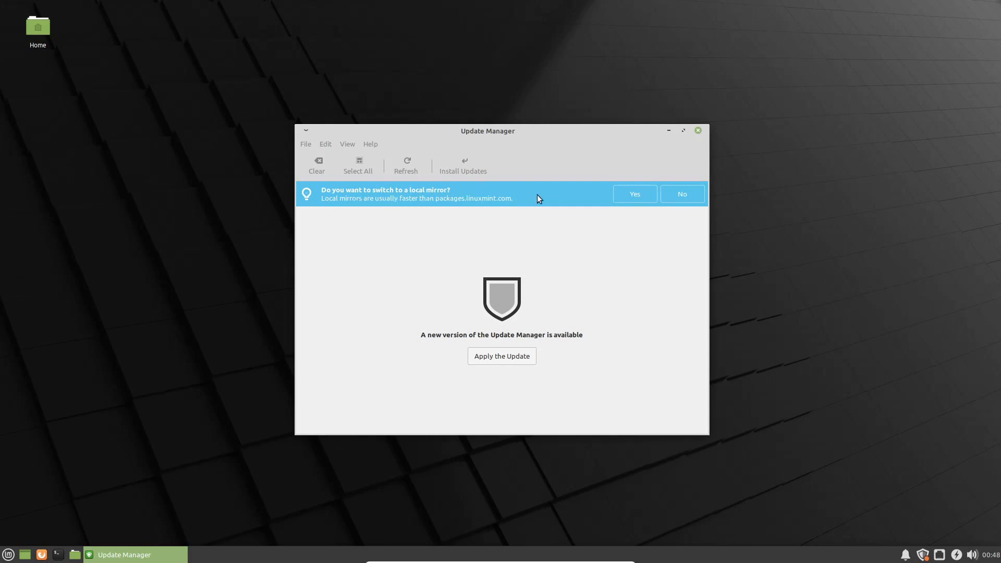
{"action": "left_click", "coordinate": [629, 196]}
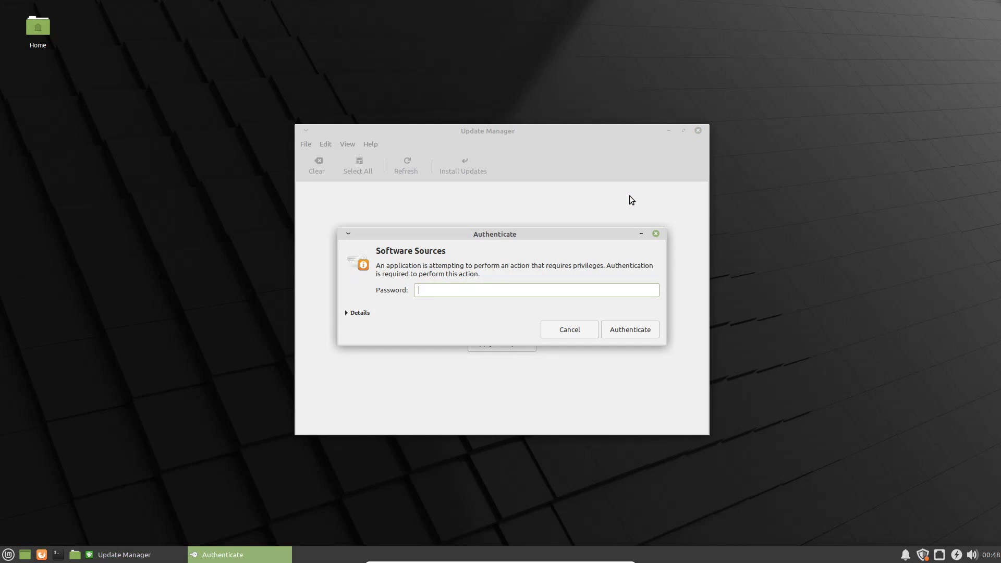
{"action": "type", "text": "****"}
{"action": "key", "text": "Return"}
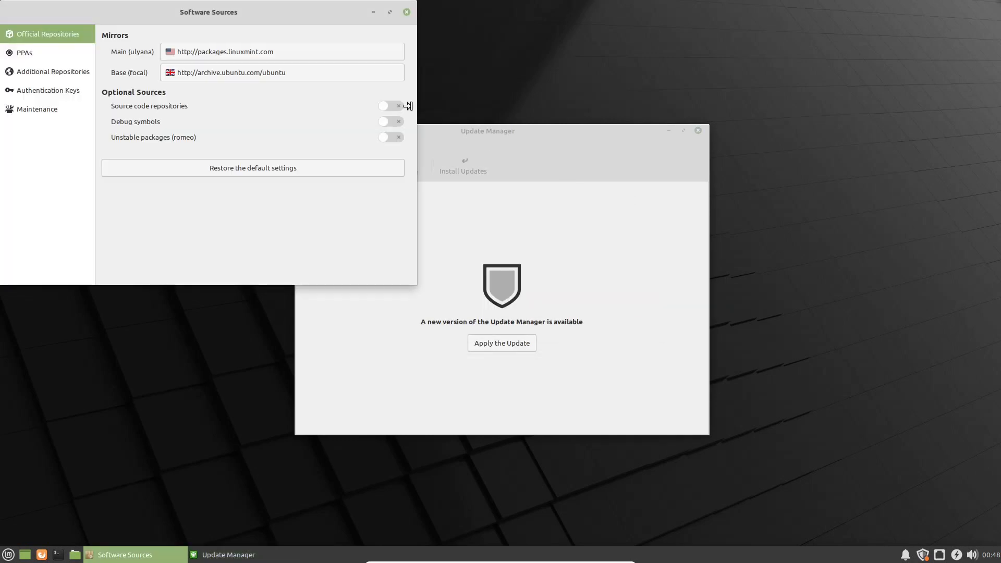
Step: Set the Main mirror to EvoWise CDN in Software Sources
{"action": "left_click_drag", "start_coordinate": [286, 14], "coordinate": [428, 113]}
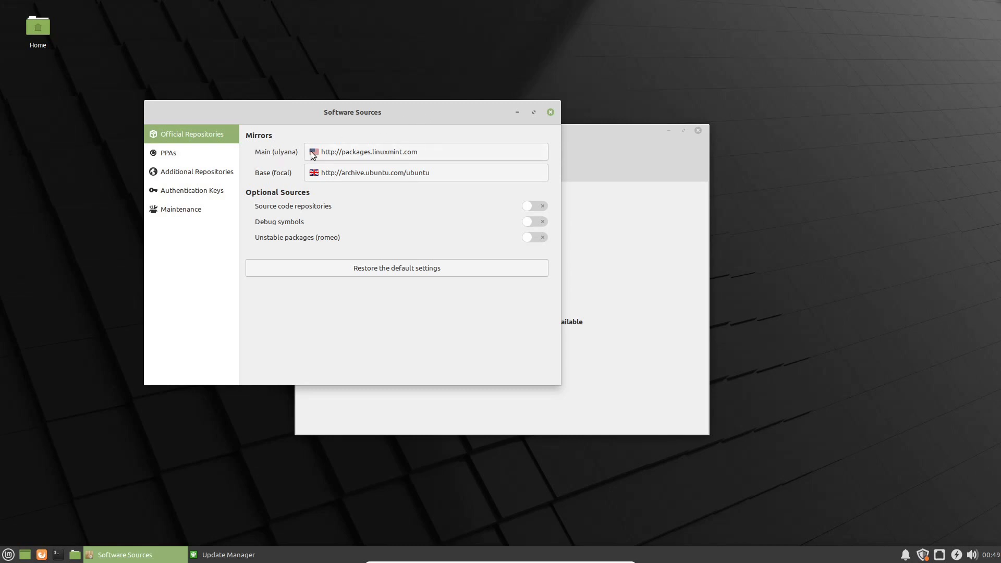
{"action": "left_click", "coordinate": [437, 150]}
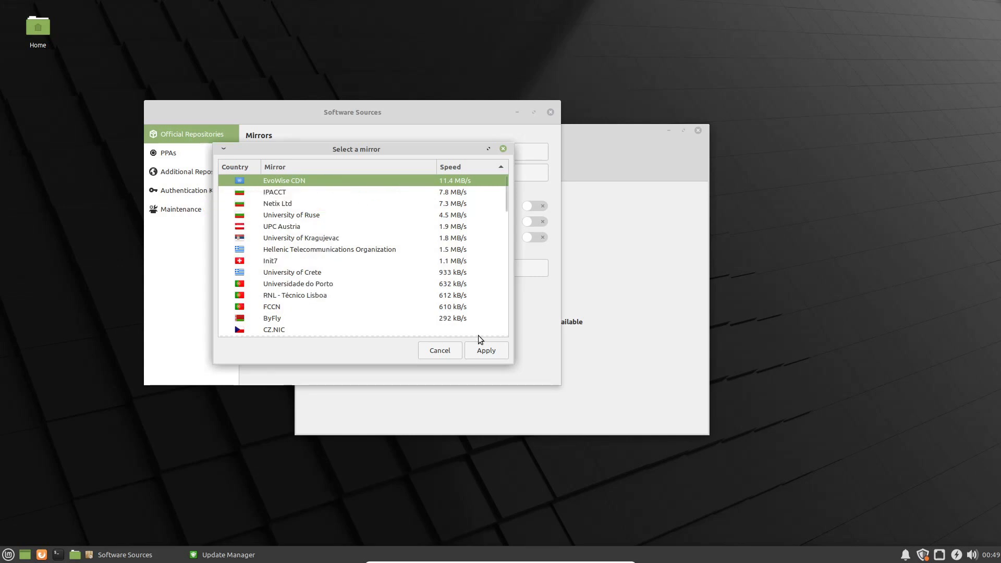
{"action": "left_click", "coordinate": [486, 350]}
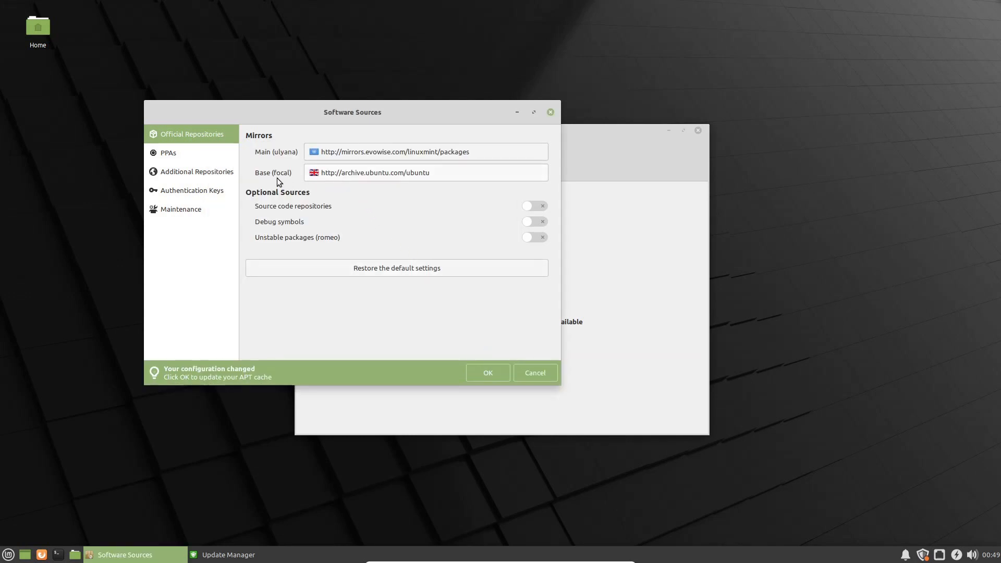
Step: Set the Base mirror to uni-sofia.bg, refresh the package cache, and close Software Sources
{"action": "left_click", "coordinate": [358, 168]}
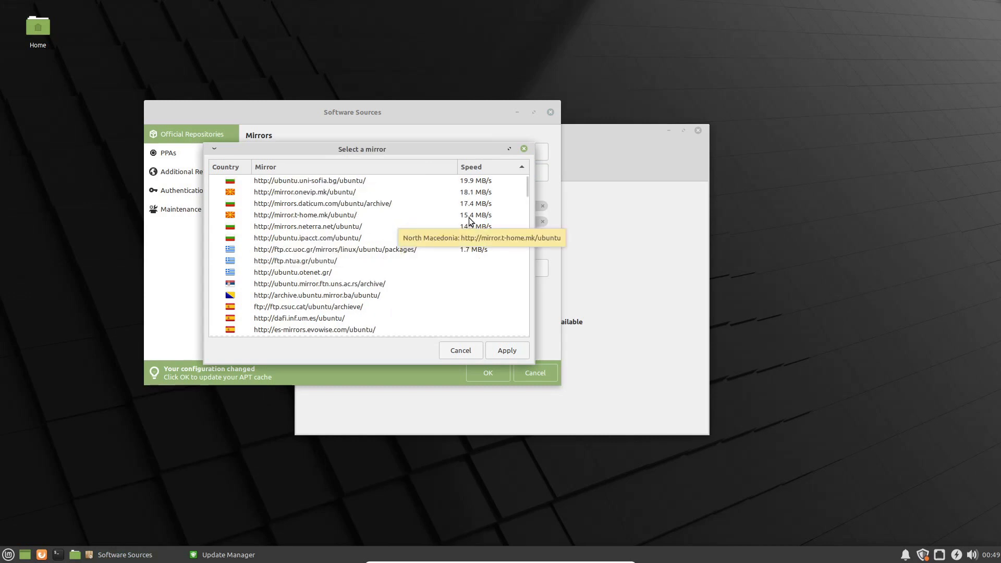
{"action": "left_click", "coordinate": [336, 183]}
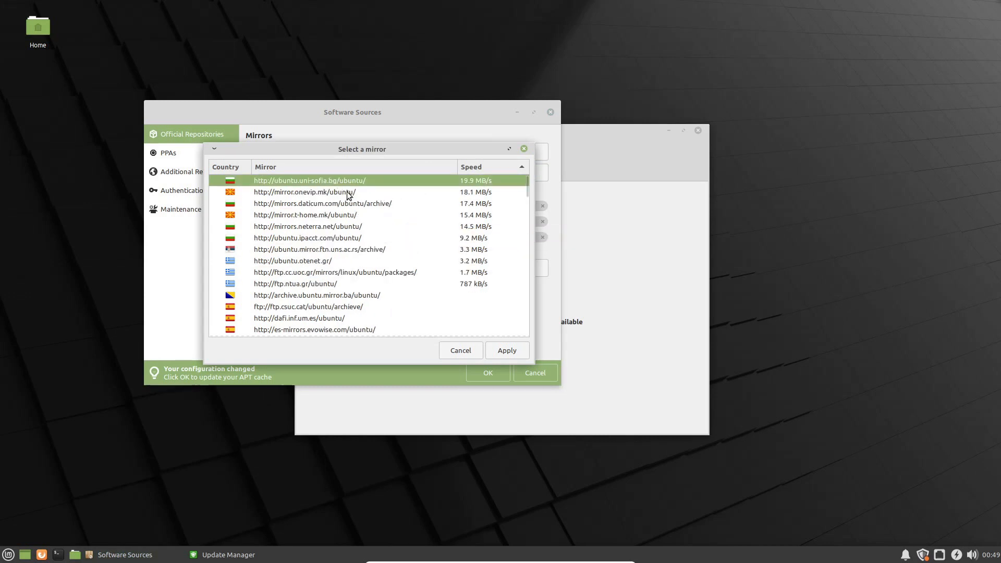
{"action": "left_click", "coordinate": [503, 345]}
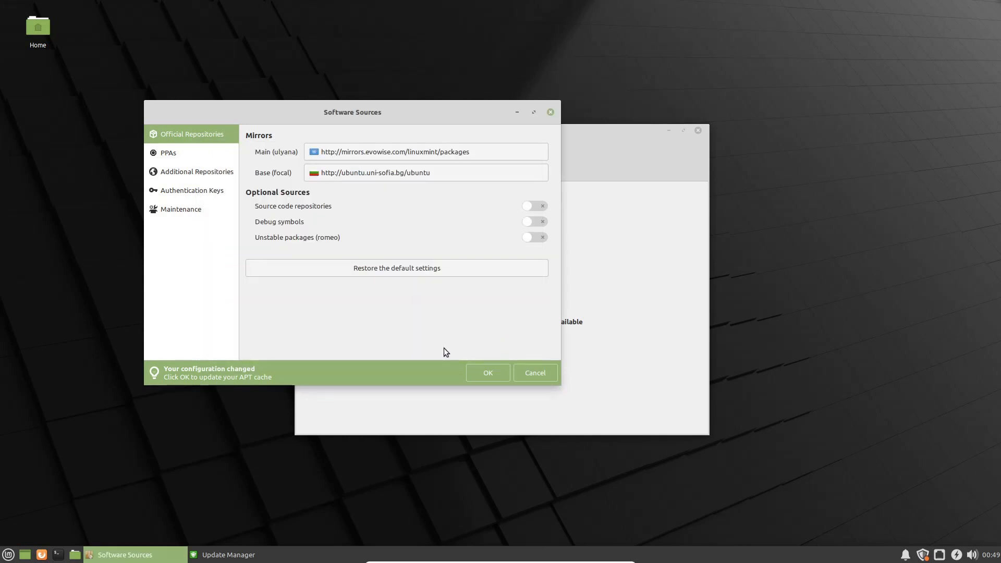
{"action": "left_click", "coordinate": [480, 374]}
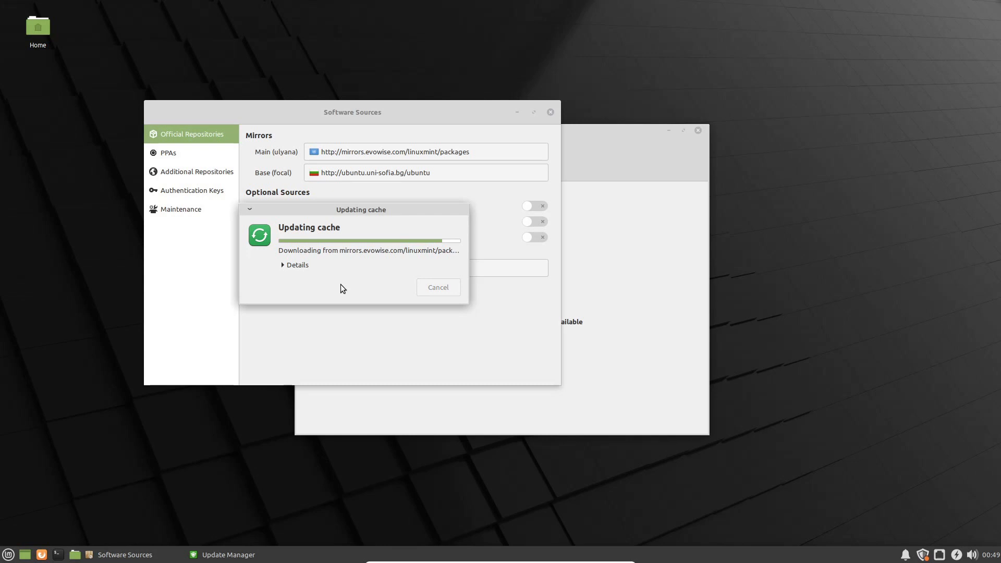
{"action": "left_click", "coordinate": [550, 112]}
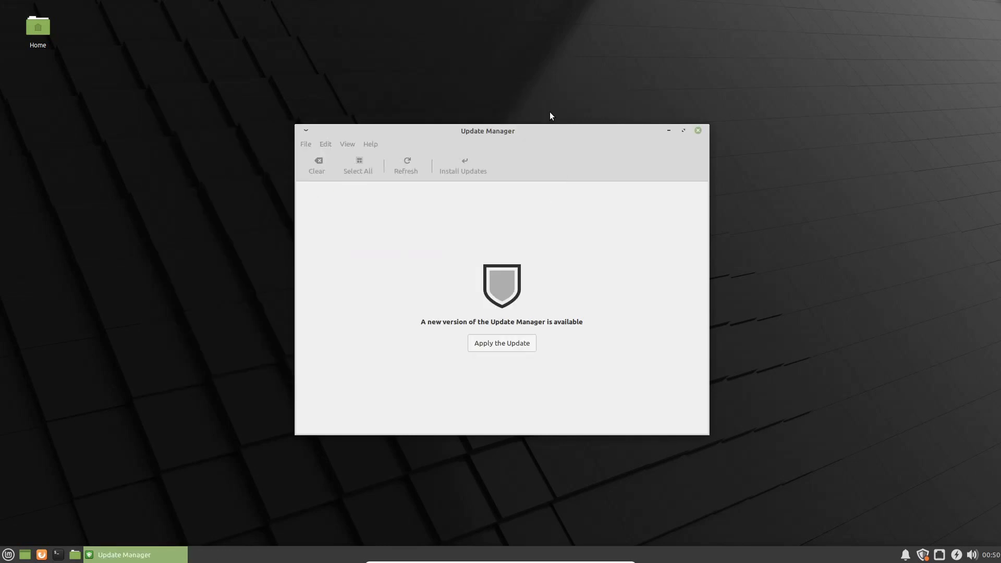
Step: Update the Update Manager itself to its new version, authenticating with the password
{"action": "left_click_drag", "start_coordinate": [553, 131], "coordinate": [551, 113]}
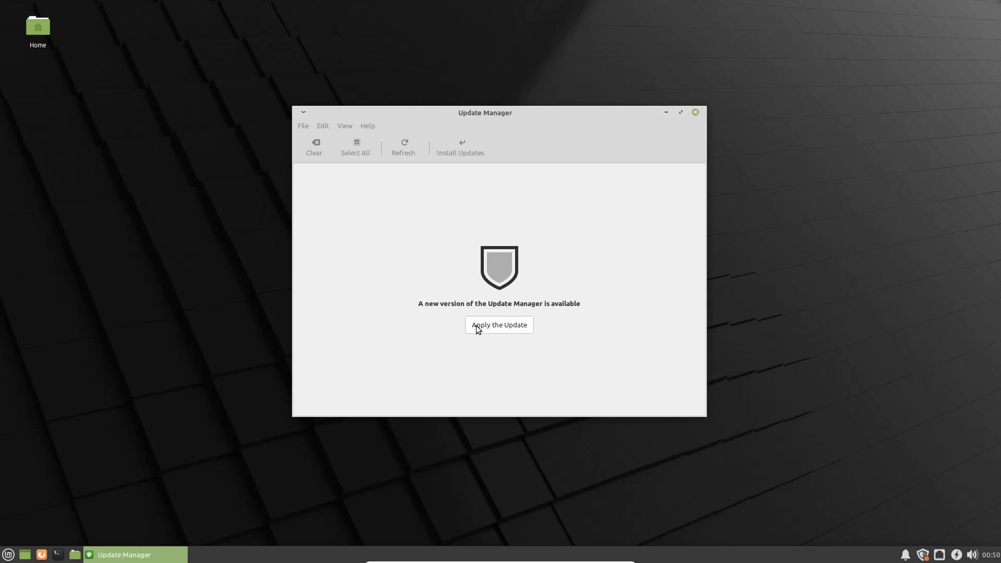
{"action": "left_click", "coordinate": [519, 326]}
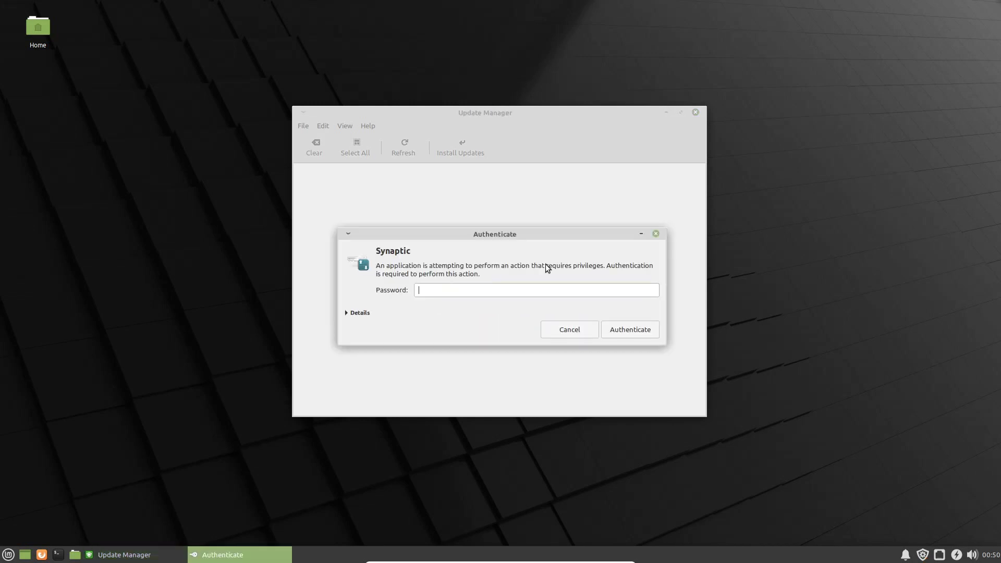
{"action": "type", "text": "••••"}
{"action": "key", "text": "Return"}
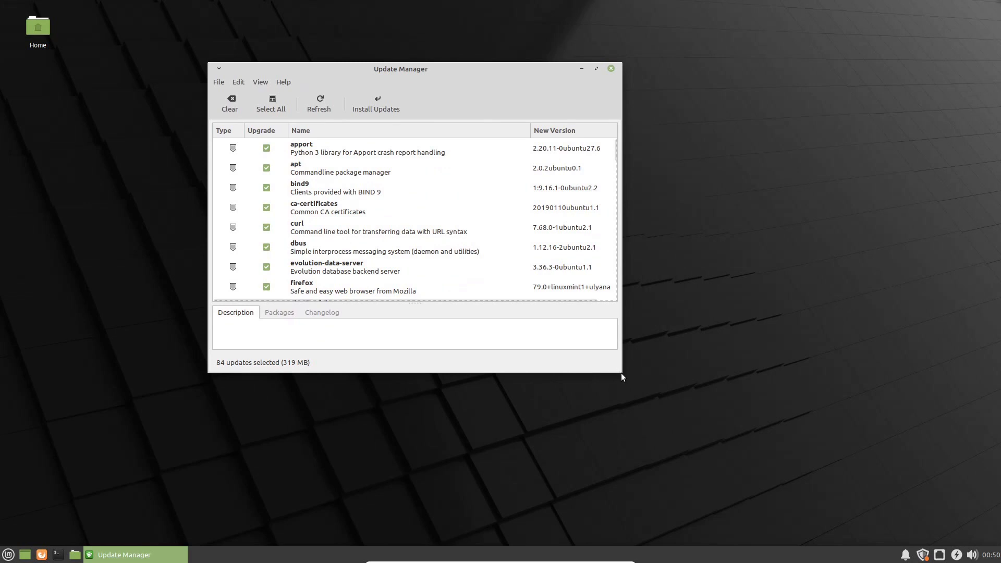
Step: Install all 84 selected updates, accepting the extra package changes and authenticating
{"action": "left_click_drag", "start_coordinate": [617, 368], "coordinate": [782, 458]}
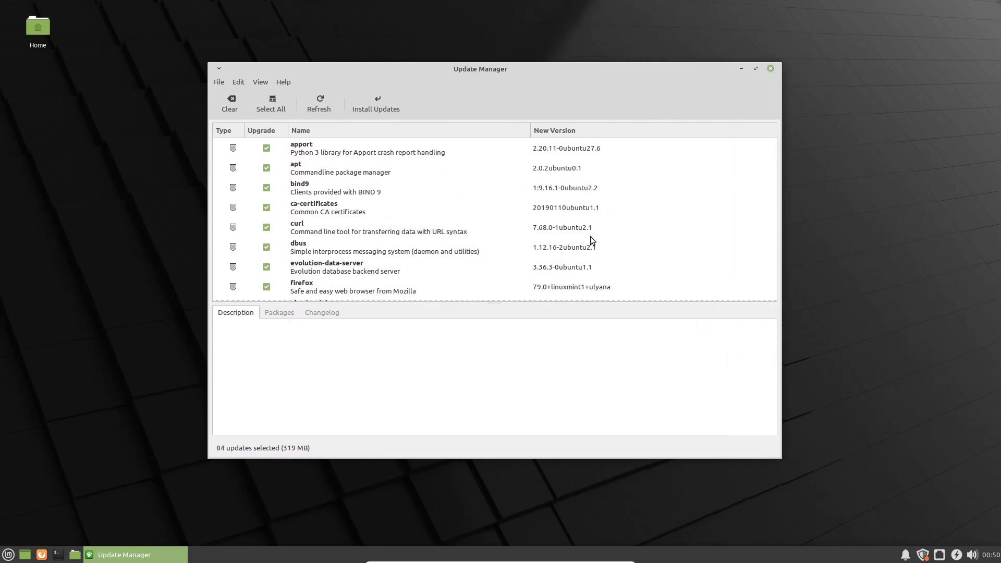
{"action": "mouse_move", "coordinate": [774, 146]}
{"action": "left_mouse_down"}
{"action": "mouse_move", "coordinate": [779, 296]}
{"action": "mouse_move", "coordinate": [779, 143]}
{"action": "left_mouse_up"}
{"action": "left_click", "coordinate": [365, 105]}
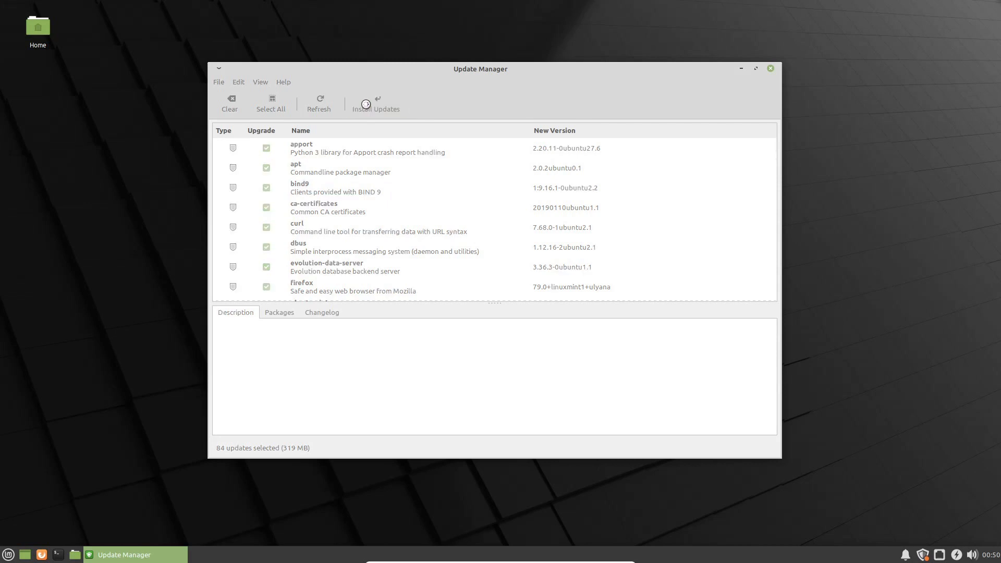
{"action": "left_click", "coordinate": [553, 370]}
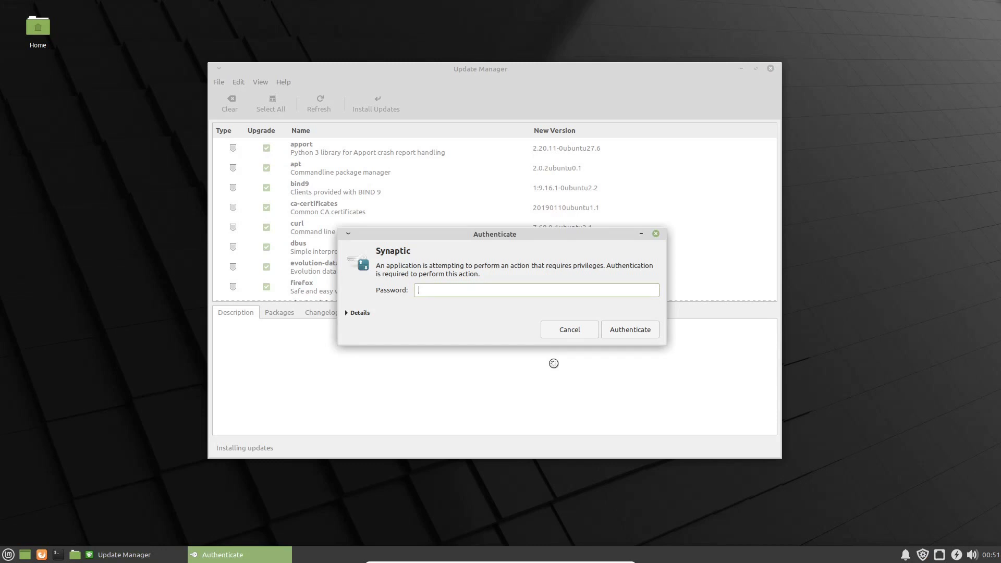
{"action": "type", "text": "•••"}
{"action": "key", "text": "Return"}
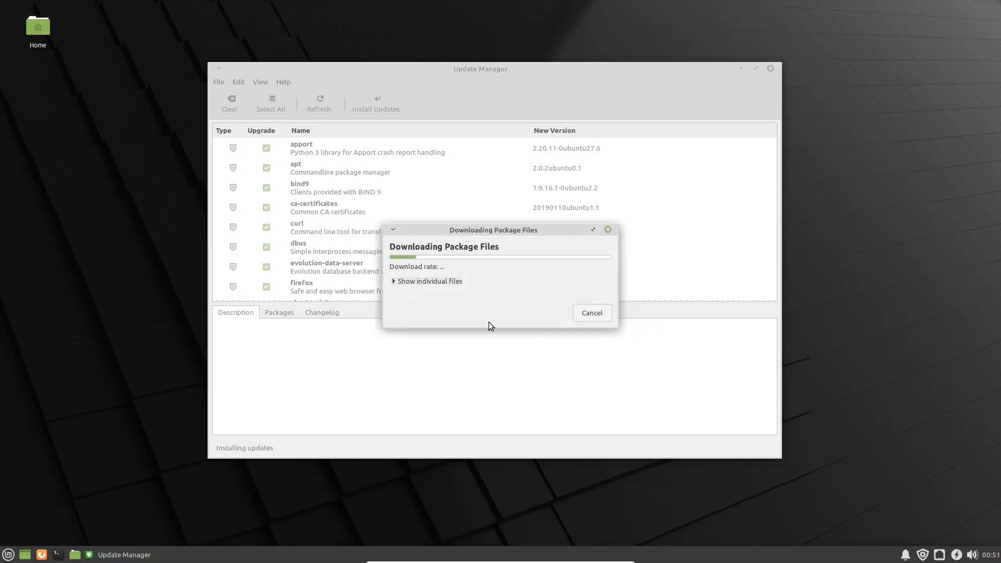
{"action": "left_click", "coordinate": [394, 282]}
{"action": "left_click_drag", "start_coordinate": [499, 231], "coordinate": [432, 167]}
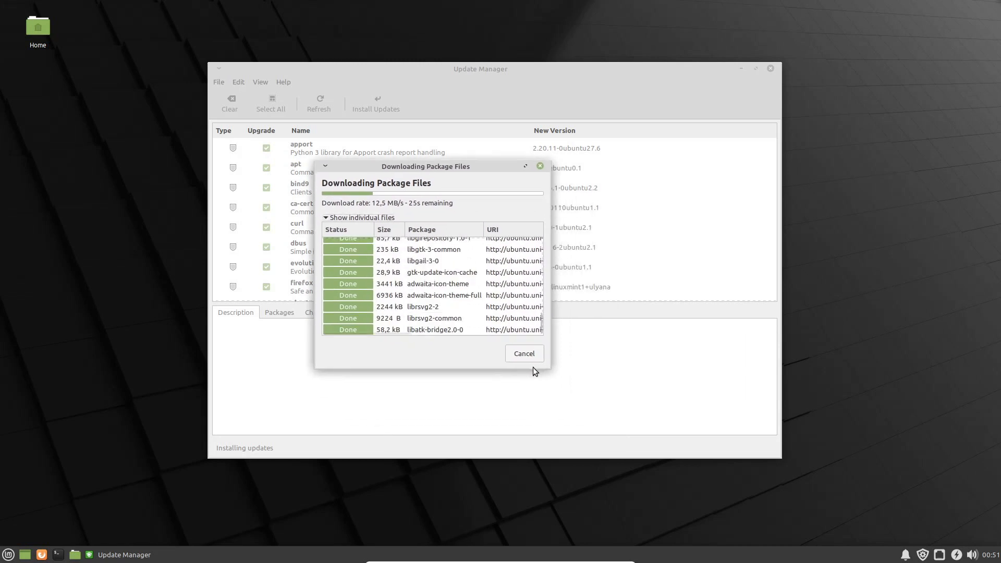
{"action": "left_click_drag", "start_coordinate": [549, 370], "coordinate": [651, 423]}
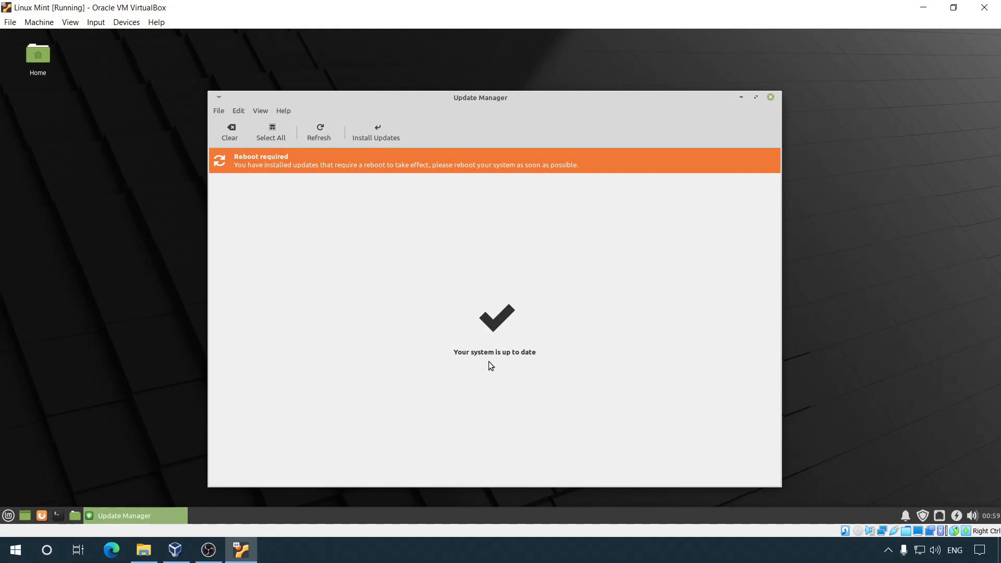
Step: Close Update Manager, restart the Linux Mint VM, then open the application menu after reboot
{"action": "left_click", "coordinate": [771, 98]}
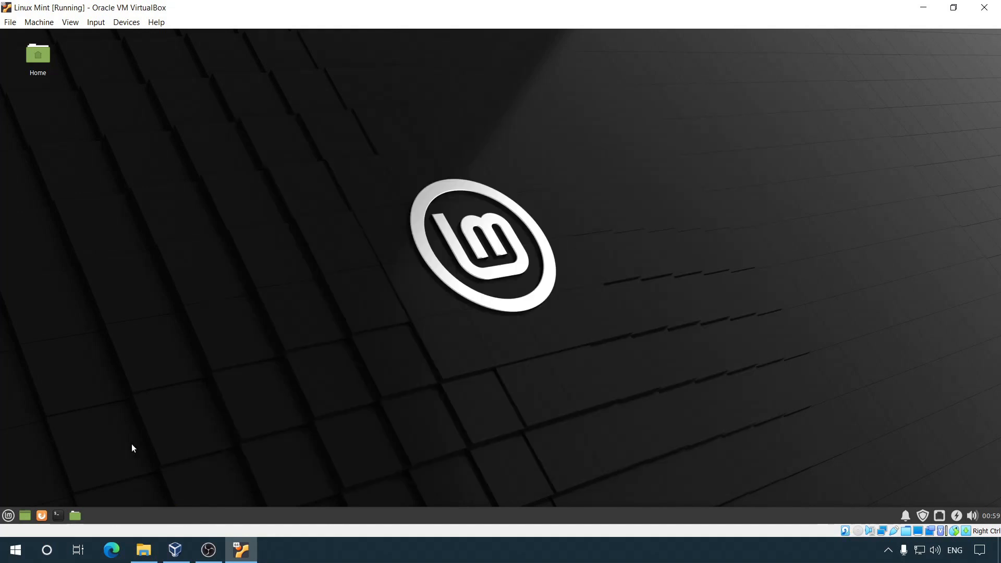
{"action": "left_click", "coordinate": [8, 516]}
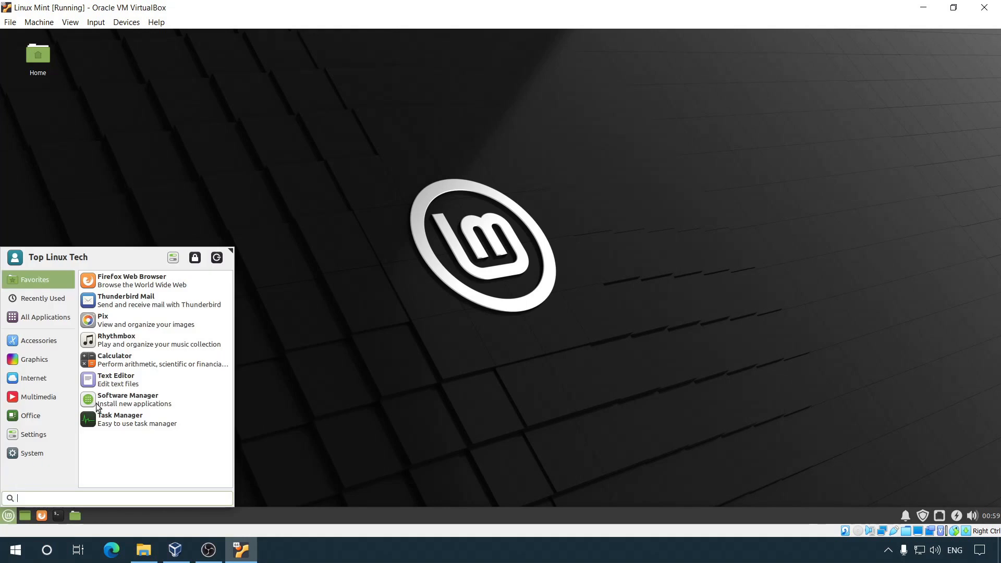
{"action": "left_click", "coordinate": [217, 258]}
{"action": "left_click", "coordinate": [498, 237]}
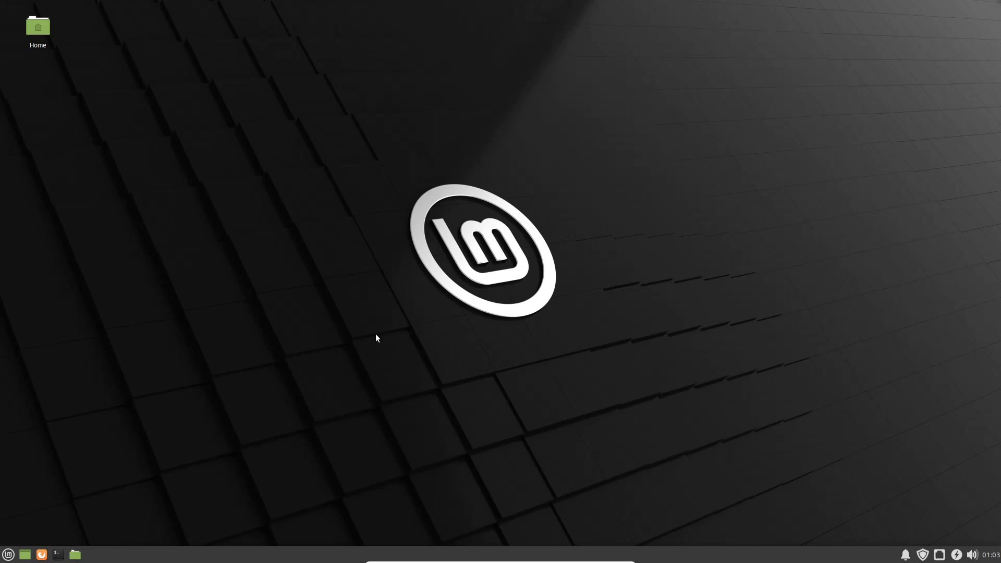
{"action": "left_click", "coordinate": [8, 555]}
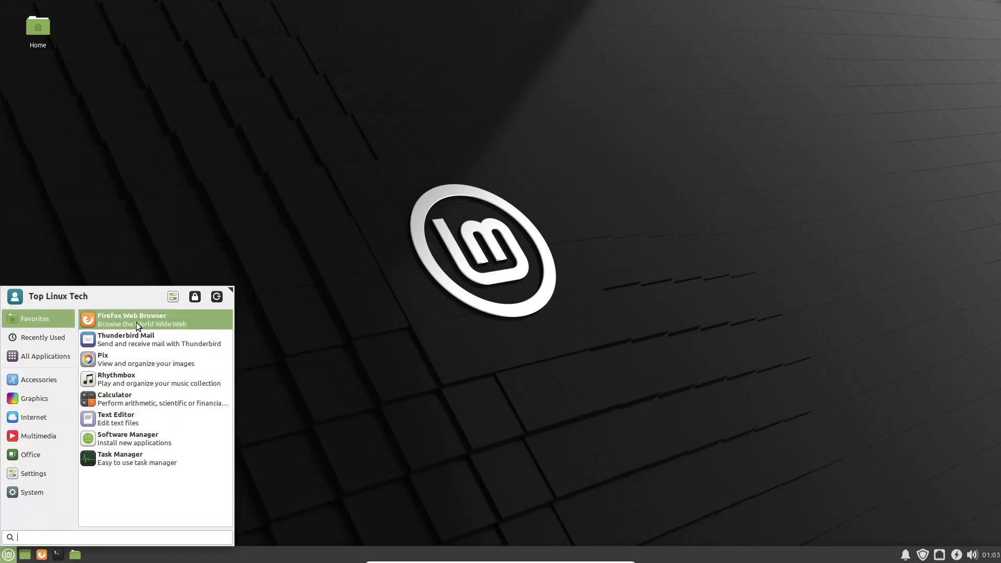
Step: In Appearance settings, switch the desktop style to Mint-Y-Aqua
{"action": "left_click", "coordinate": [174, 299]}
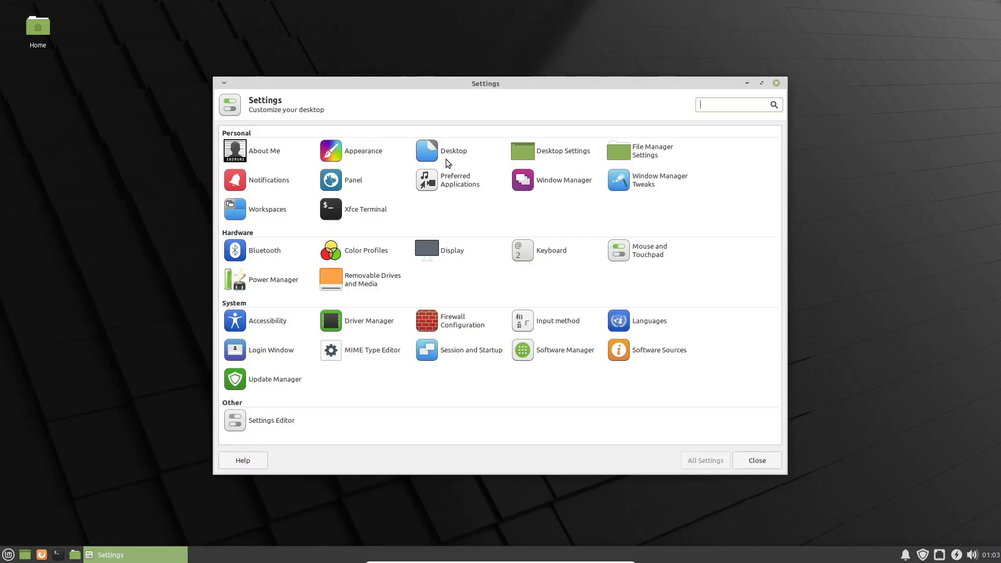
{"action": "left_click_drag", "start_coordinate": [486, 83], "coordinate": [448, 79]}
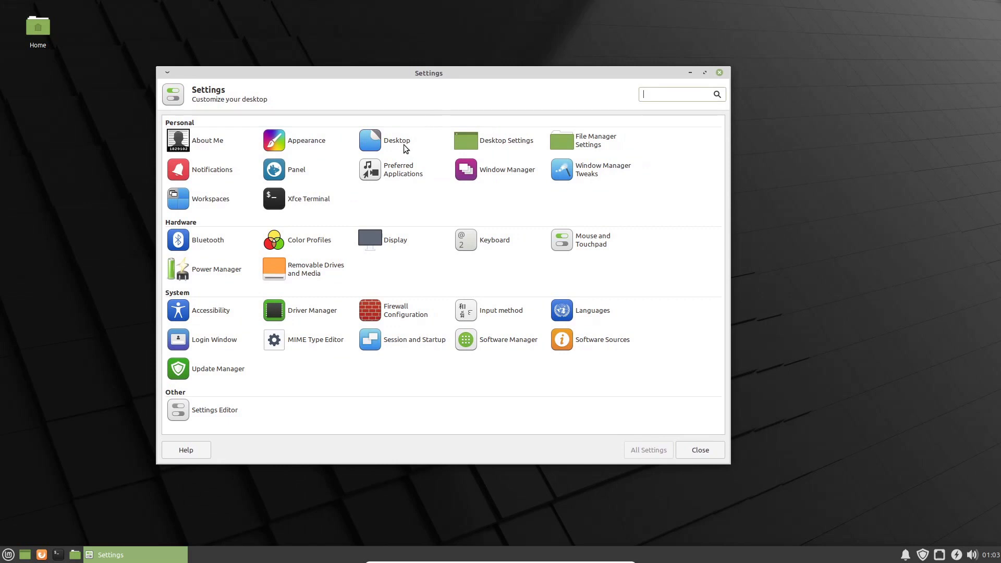
{"action": "left_click", "coordinate": [305, 143]}
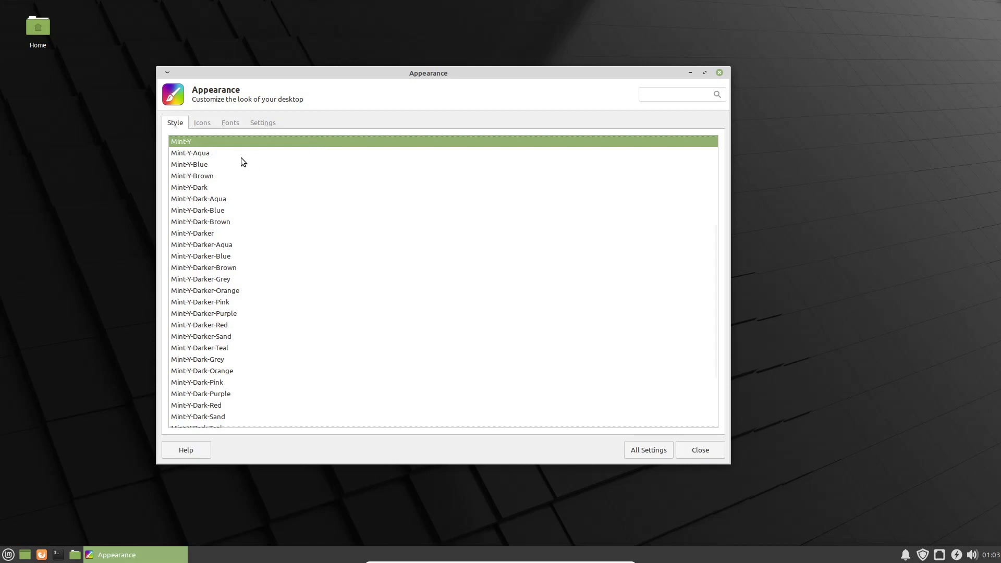
{"action": "left_click", "coordinate": [209, 199]}
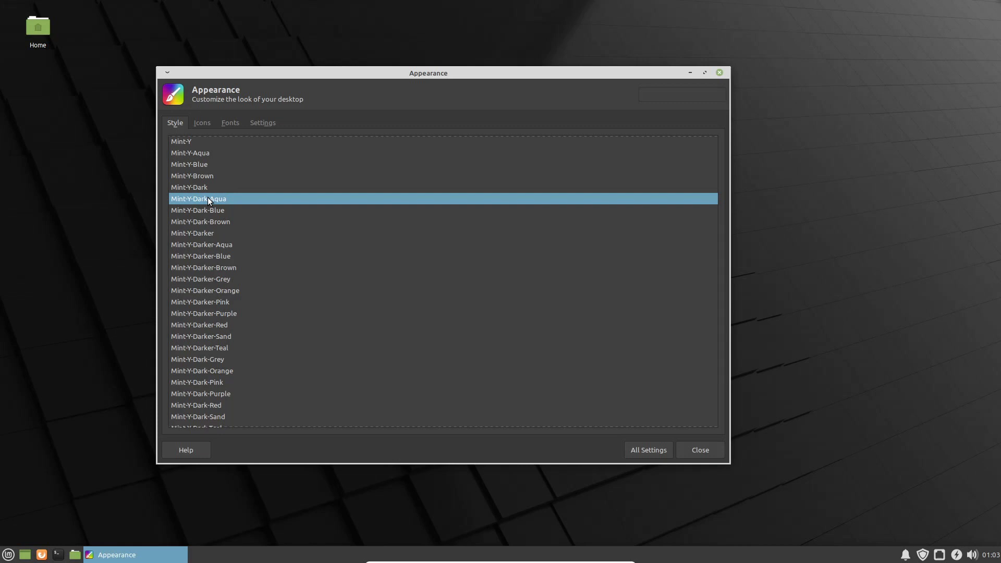
{"action": "mouse_move", "coordinate": [715, 250]}
{"action": "left_mouse_down"}
{"action": "mouse_move", "coordinate": [716, 308]}
{"action": "mouse_move", "coordinate": [722, 157]}
{"action": "mouse_move", "coordinate": [730, 261]}
{"action": "left_mouse_up"}
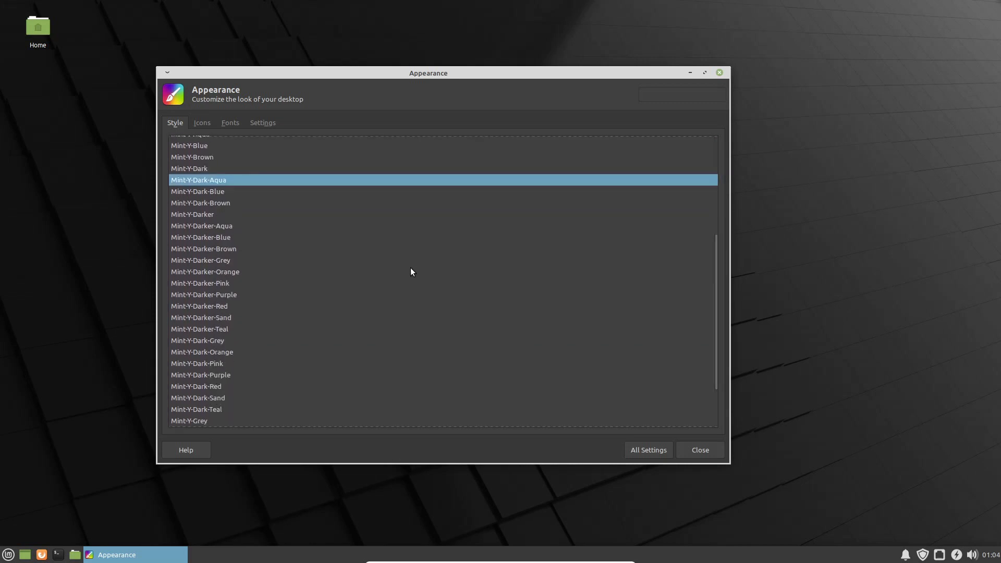
{"action": "scroll", "coordinate": [385, 265], "scroll_direction": "up", "scroll_amount": 4}
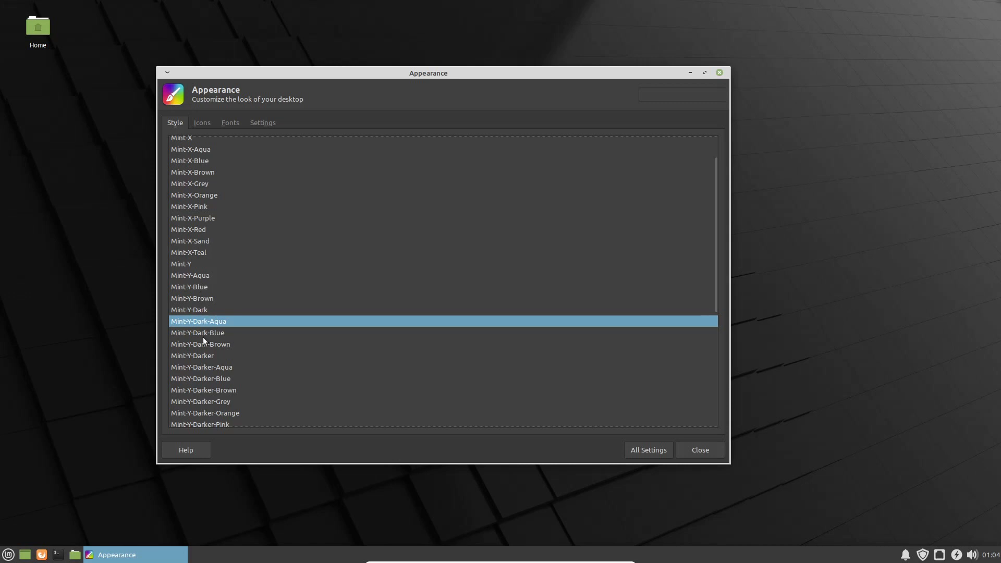
{"action": "left_click", "coordinate": [203, 277]}
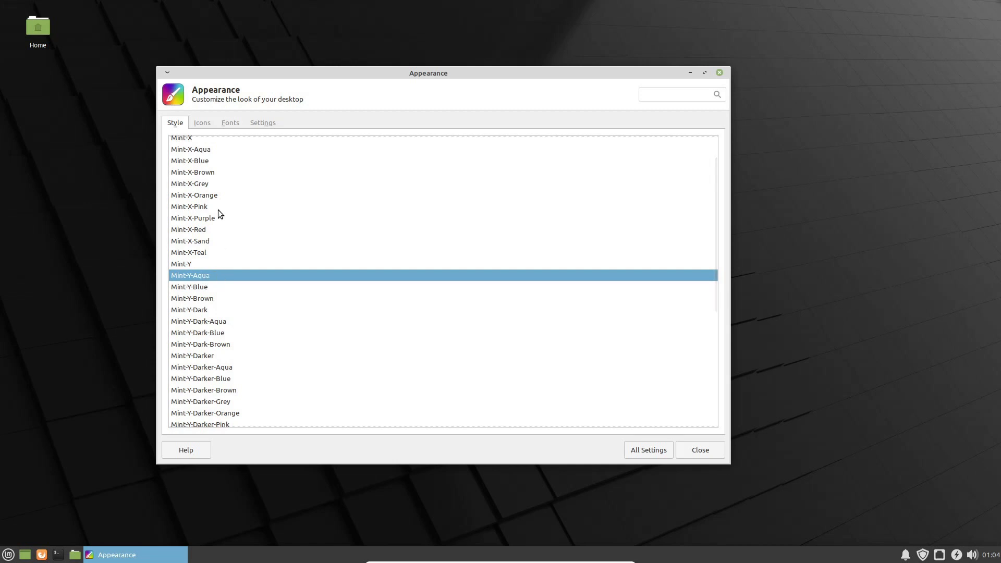
Step: Apply the Mint-Y-Aqua icon theme and return to the All Settings overview
{"action": "left_click", "coordinate": [205, 124]}
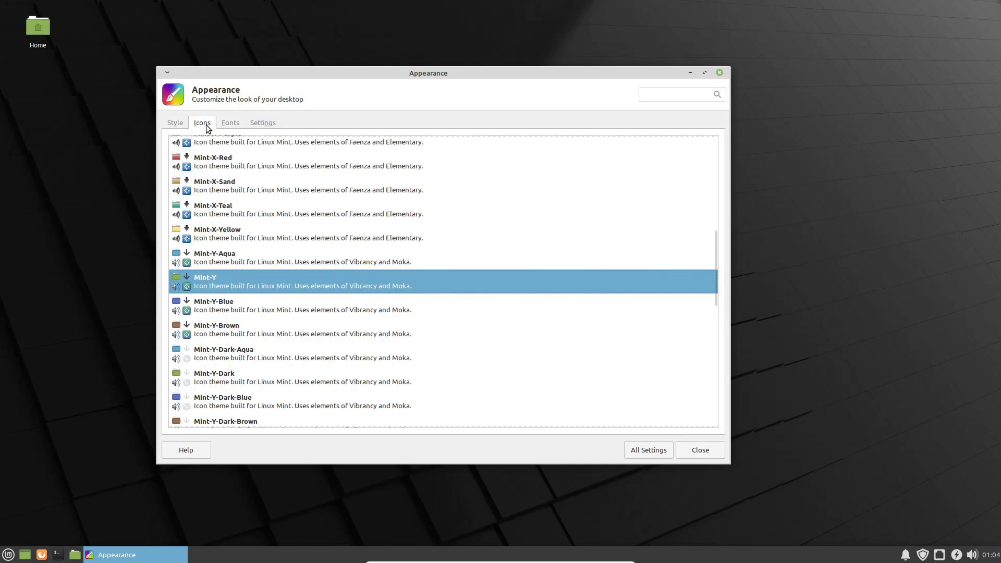
{"action": "left_click", "coordinate": [239, 255]}
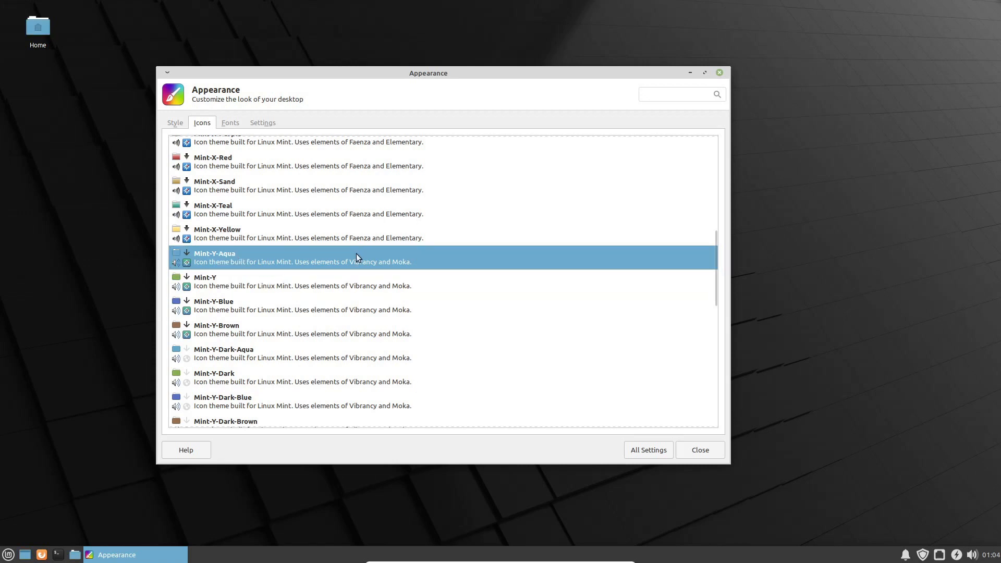
{"action": "left_click", "coordinate": [649, 449]}
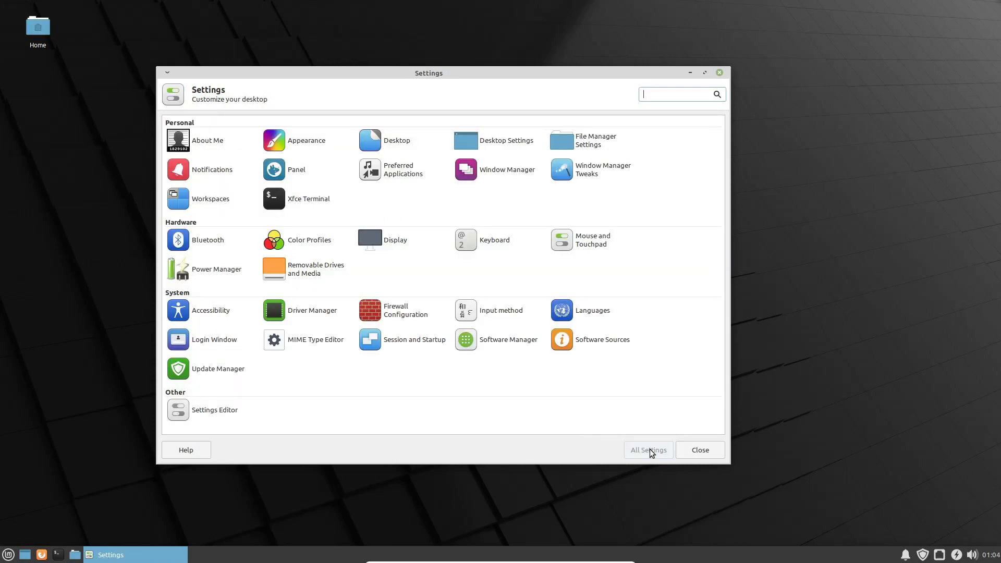
Step: Set the sunset city-skyline backdrop as the desktop wallpaper, then go back to All Settings
{"action": "left_click", "coordinate": [387, 140]}
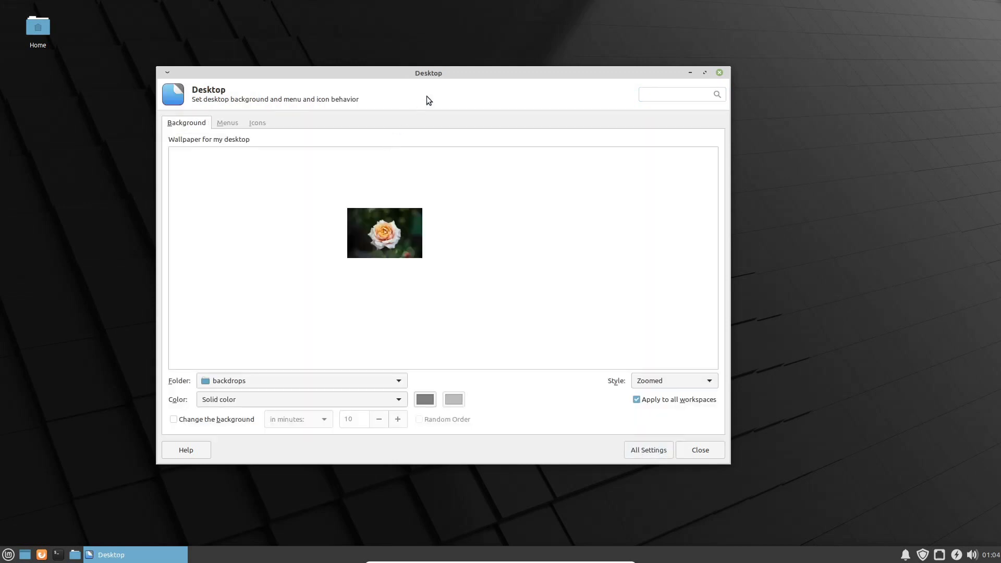
{"action": "left_click_drag", "start_coordinate": [449, 73], "coordinate": [485, 67]}
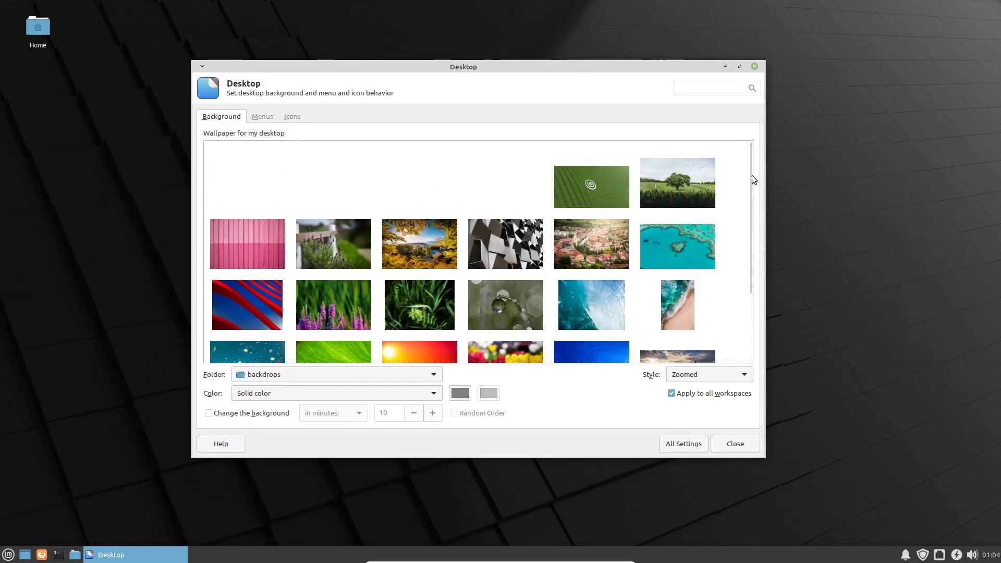
{"action": "left_click_drag", "start_coordinate": [749, 176], "coordinate": [764, 274]}
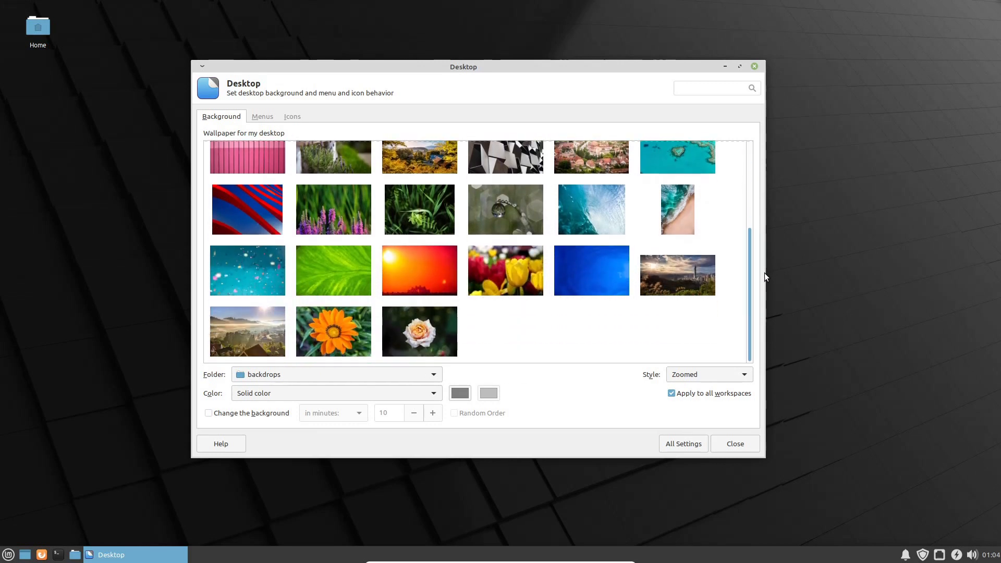
{"action": "left_click", "coordinate": [677, 280]}
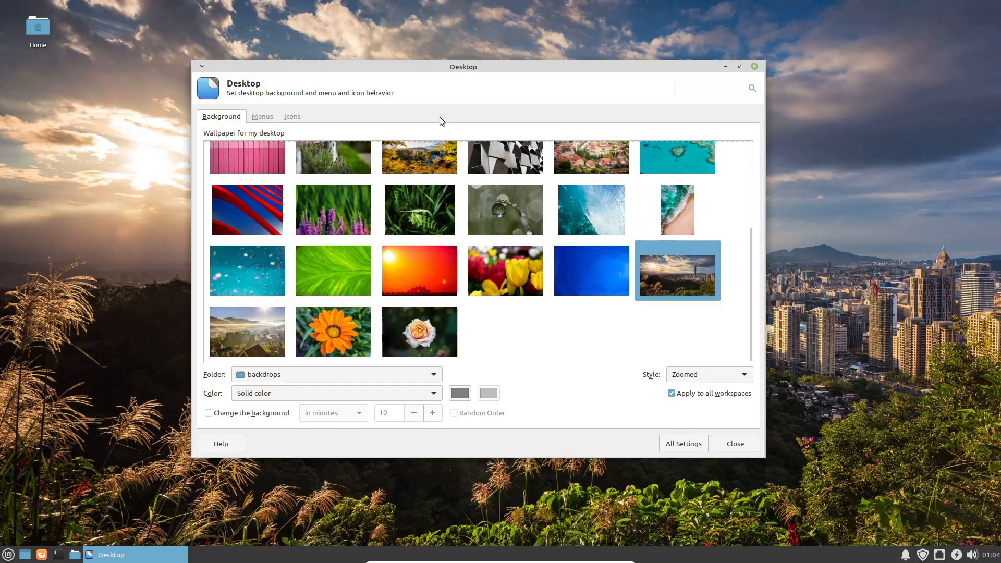
{"action": "left_click_drag", "start_coordinate": [442, 69], "coordinate": [414, 76]}
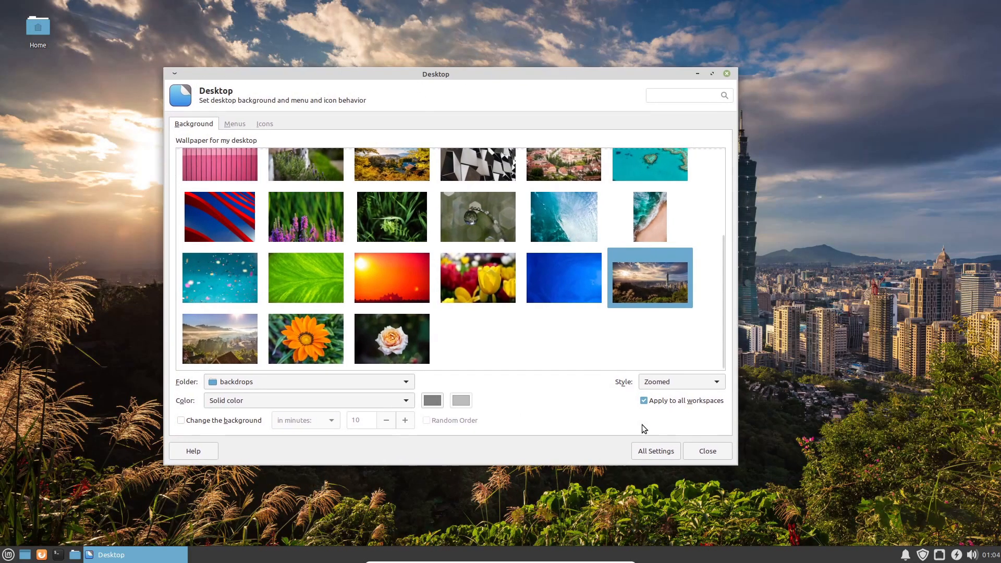
{"action": "left_click", "coordinate": [658, 452]}
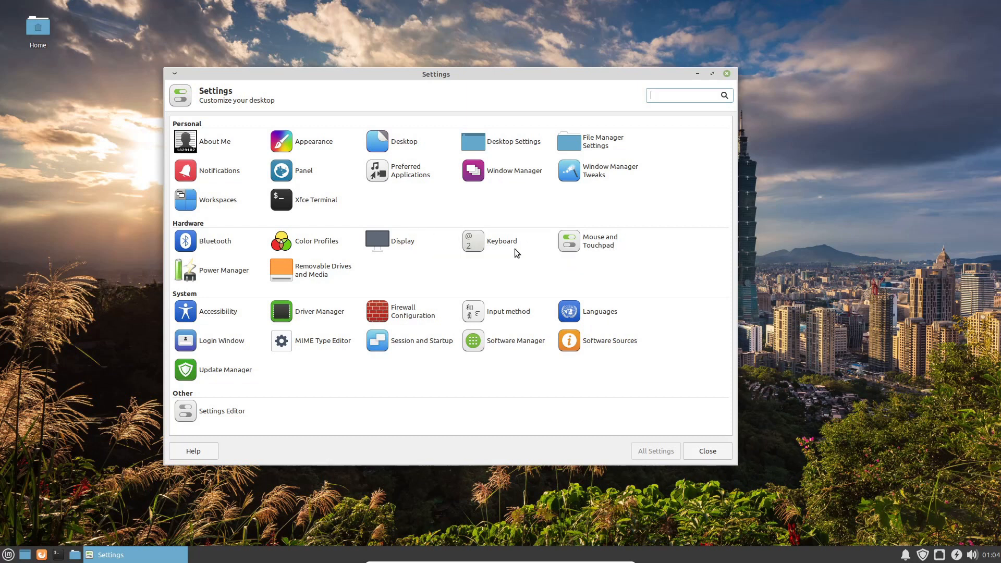
{"action": "left_click", "coordinate": [591, 244]}
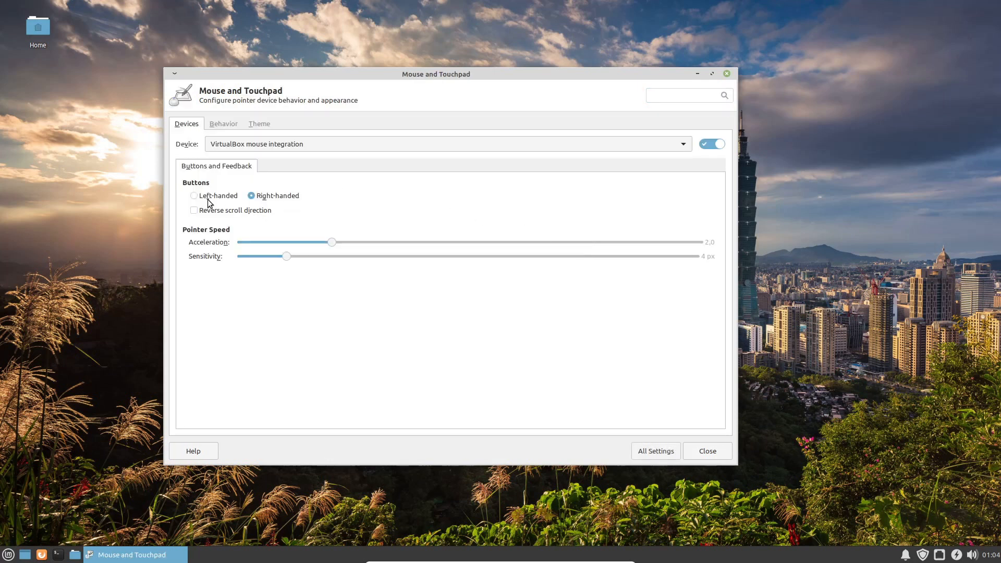
{"action": "left_click", "coordinate": [206, 199]}
{"action": "left_click", "coordinate": [270, 199]}
{"action": "left_click", "coordinate": [648, 452]}
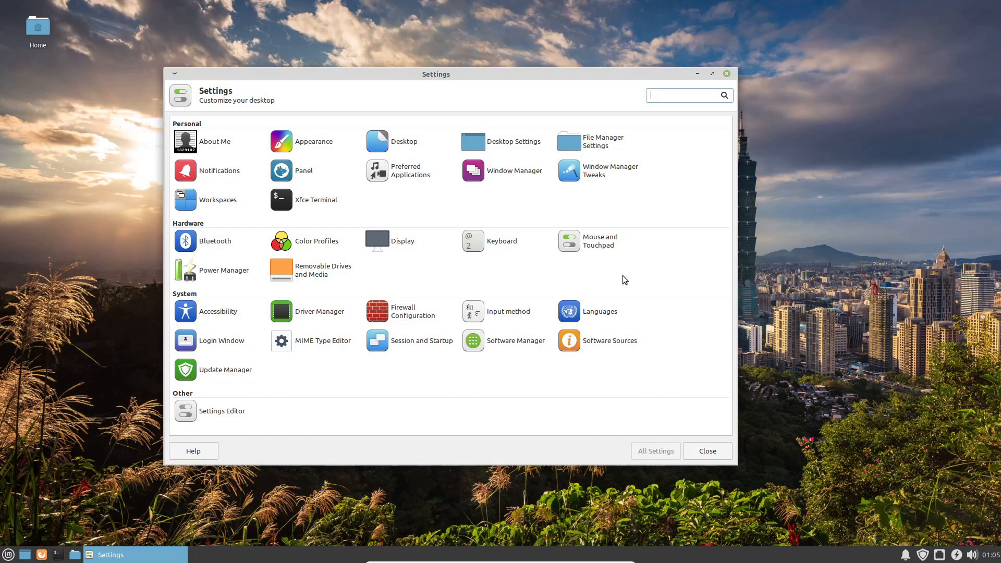
Step: In Languages settings, set the time format to Macedonian, Macedonia
{"action": "left_click", "coordinate": [601, 313]}
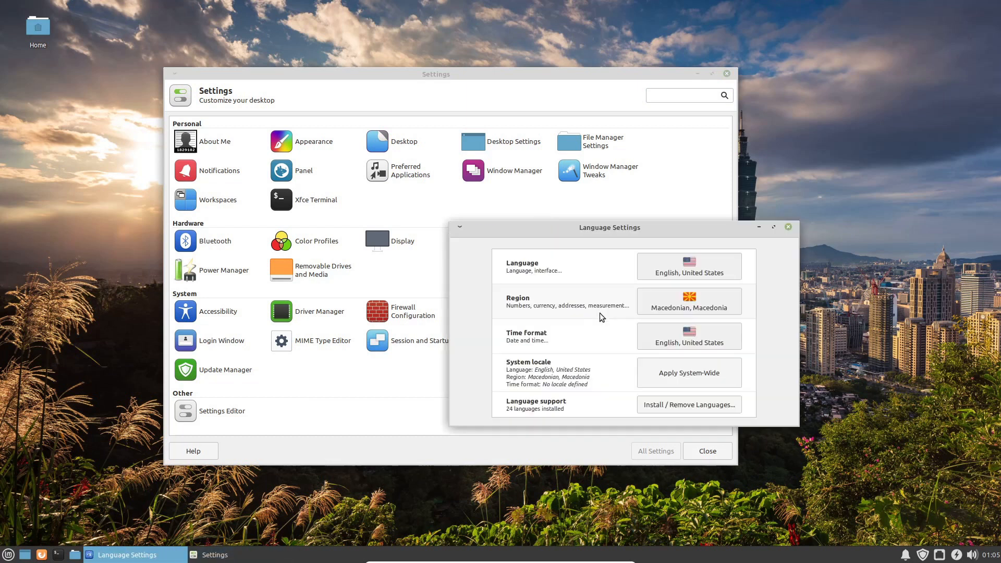
{"action": "left_click_drag", "start_coordinate": [600, 230], "coordinate": [375, 123]}
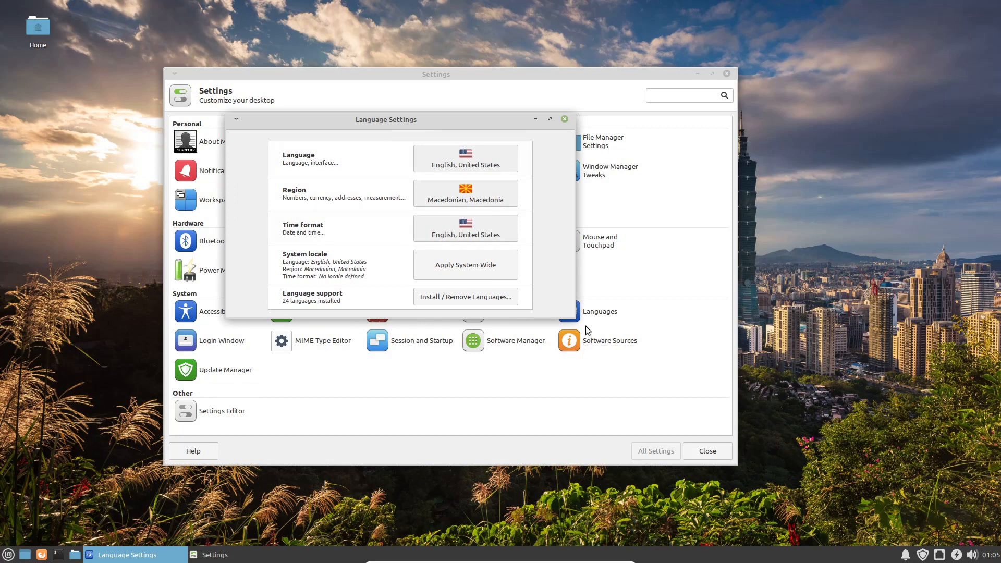
{"action": "left_click_drag", "start_coordinate": [575, 319], "coordinate": [712, 412]}
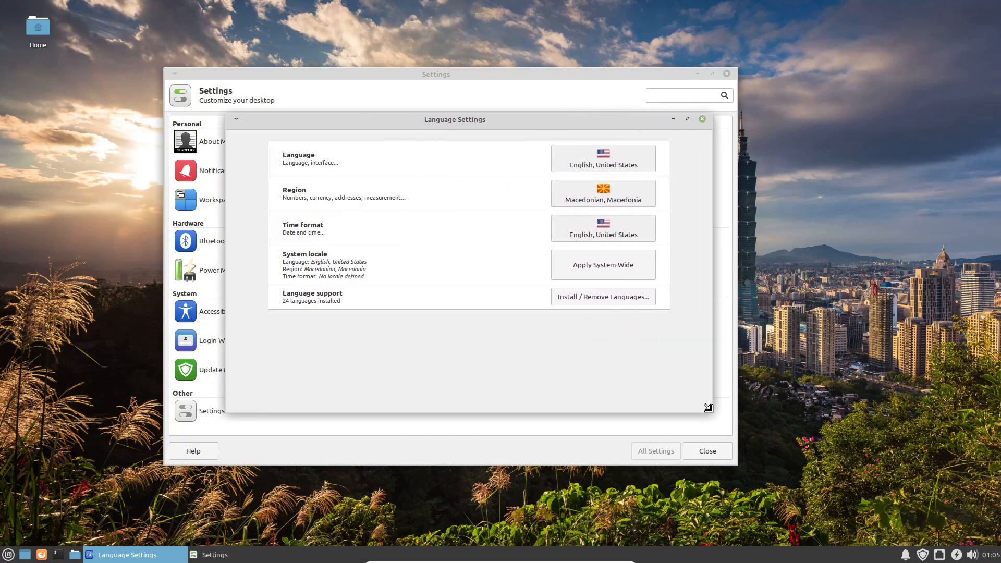
{"action": "left_click_drag", "start_coordinate": [464, 121], "coordinate": [443, 197]}
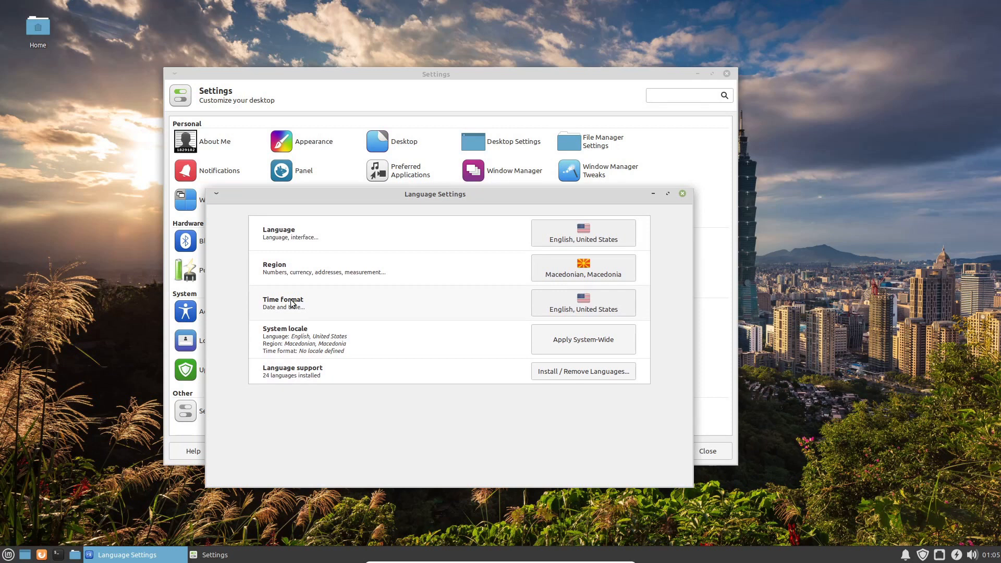
{"action": "left_click", "coordinate": [545, 302]}
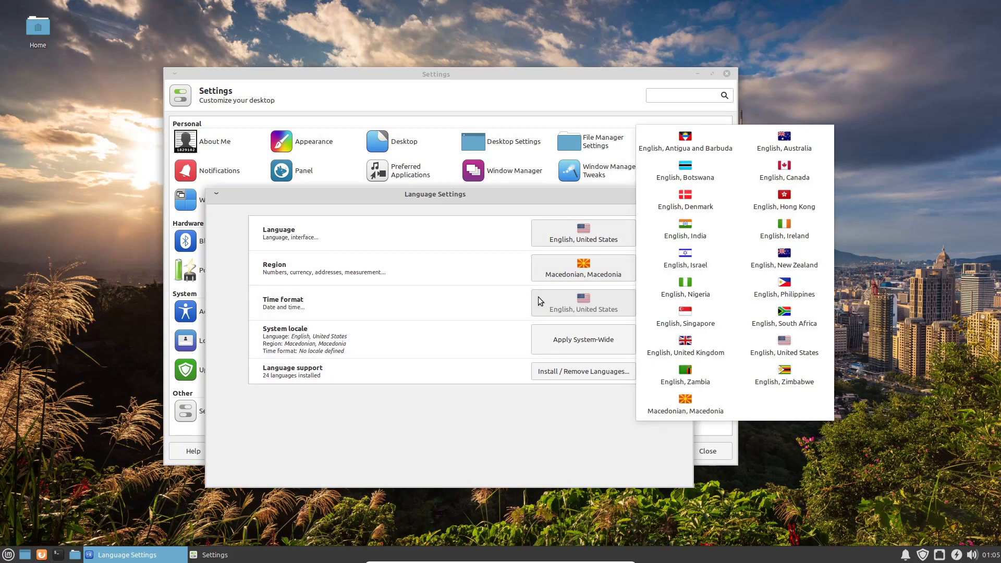
{"action": "left_click", "coordinate": [689, 404]}
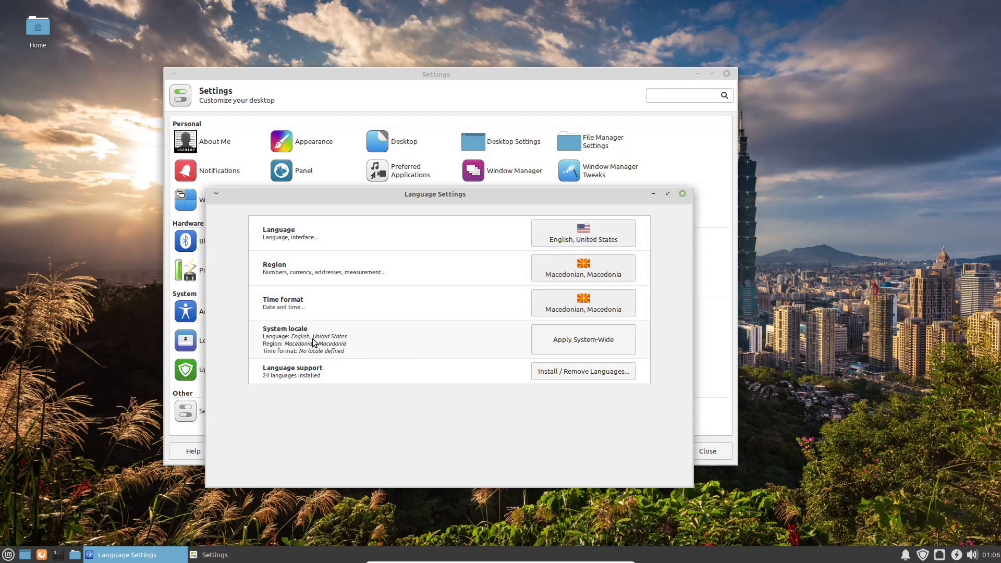
Step: Apply the locale settings system-wide with the admin password, then close Languages
{"action": "left_click", "coordinate": [596, 341]}
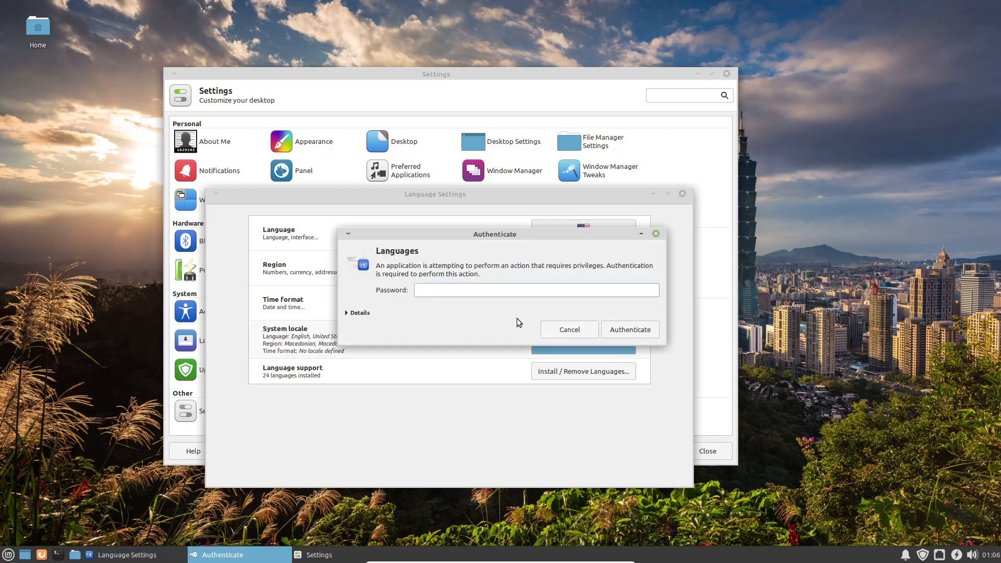
{"action": "type", "text": "****"}
{"action": "key", "text": "Return"}
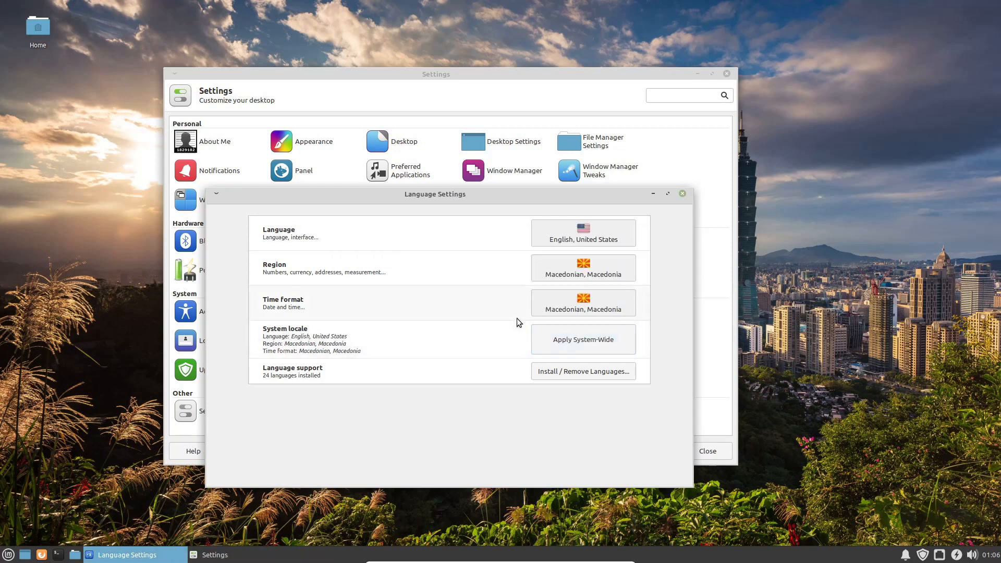
{"action": "left_click_drag", "start_coordinate": [476, 196], "coordinate": [373, 116]}
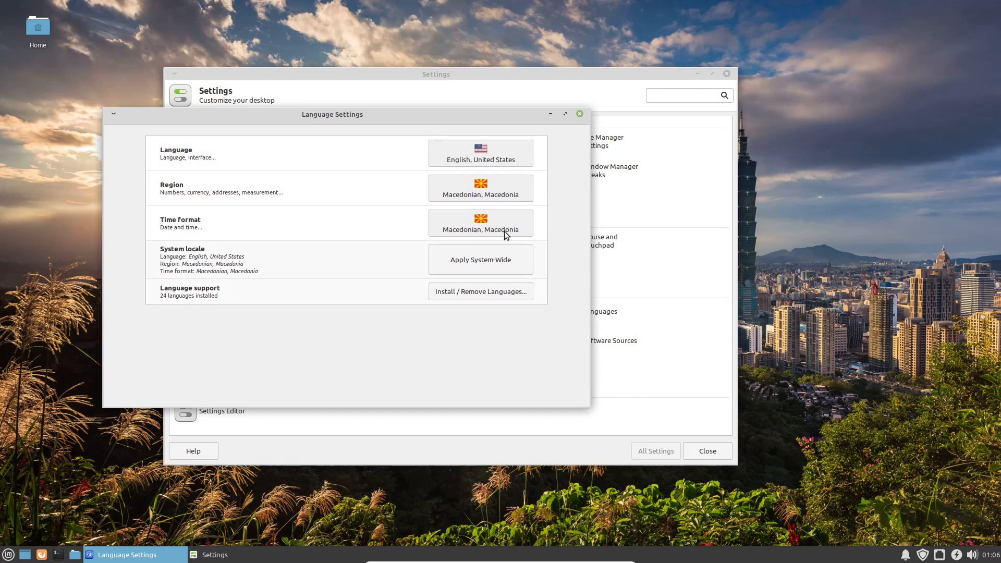
{"action": "left_click", "coordinate": [580, 114]}
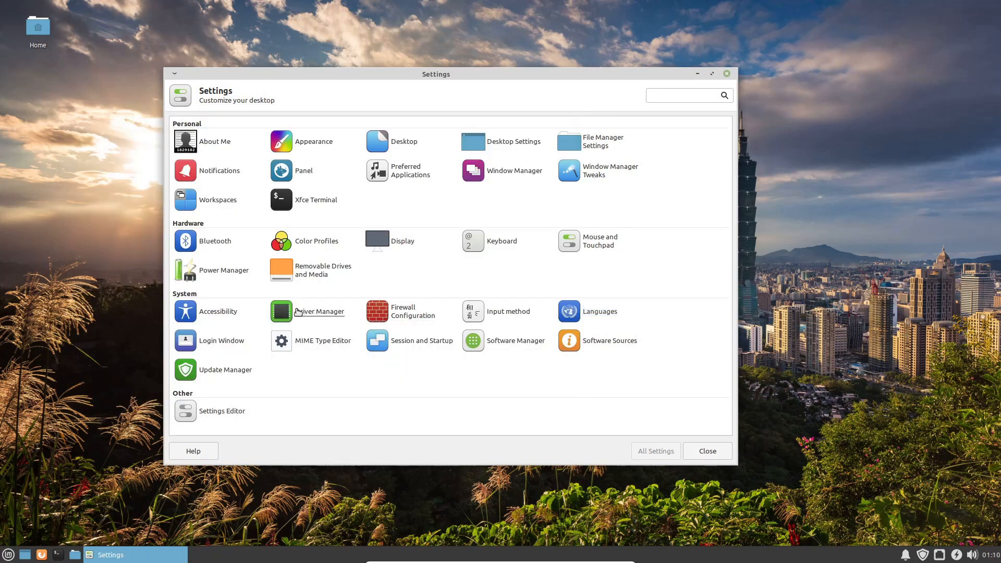
Step: Open Driver Manager from Settings and then close it
{"action": "left_click", "coordinate": [326, 314]}
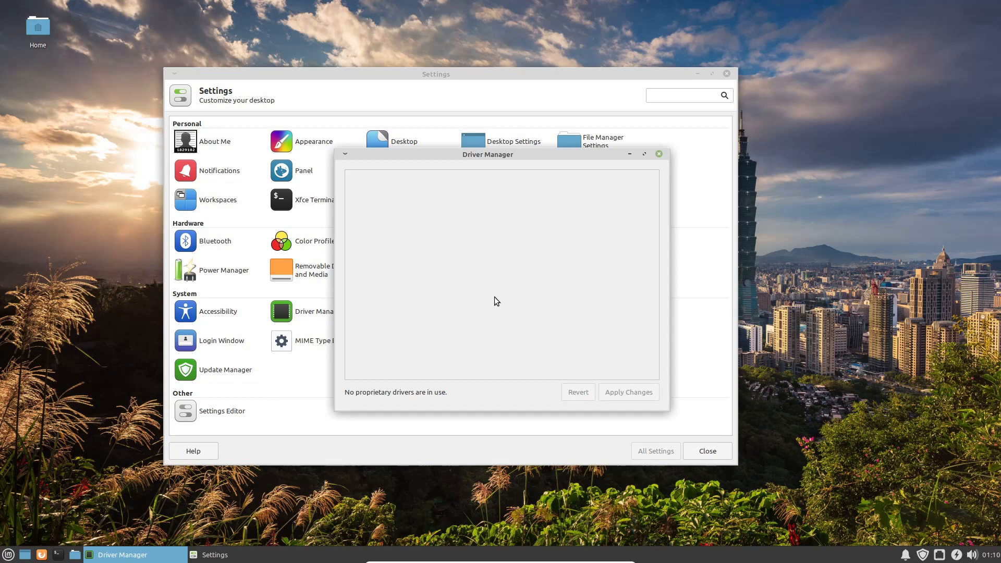
{"action": "left_click", "coordinate": [659, 155]}
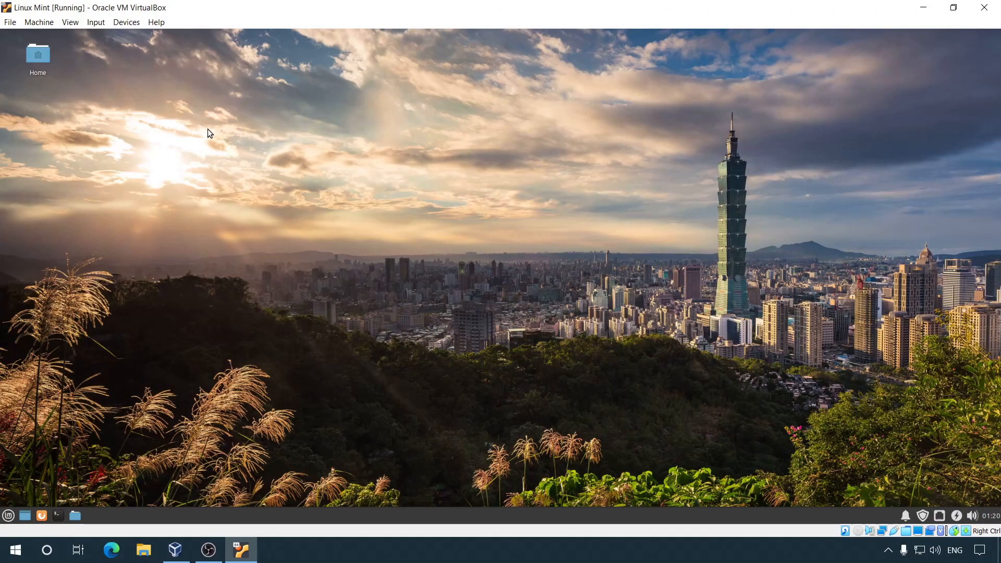
Step: Create a new folder named TEST on the Linux Mint desktop
{"action": "right_click", "coordinate": [205, 127]}
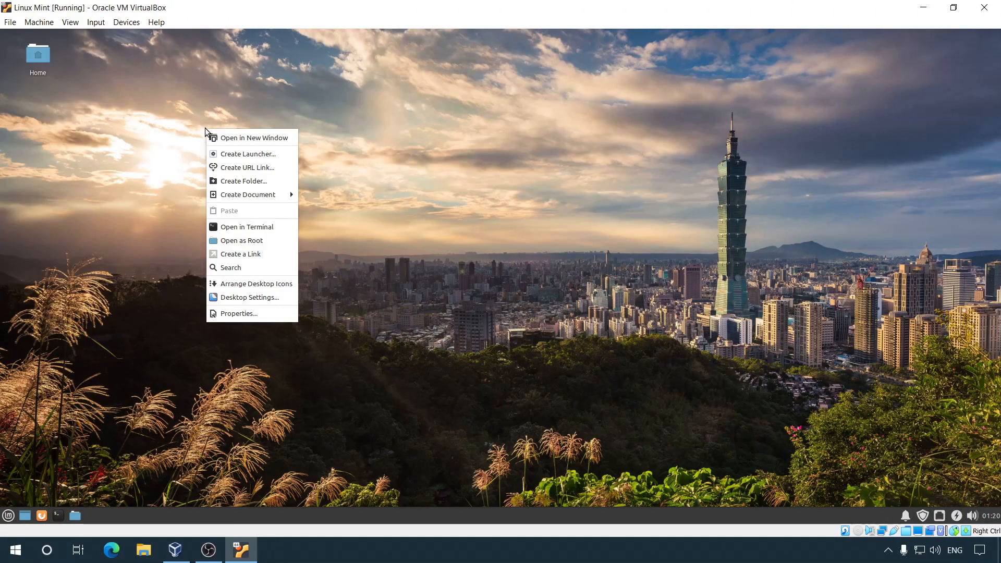
{"action": "left_click", "coordinate": [264, 181]}
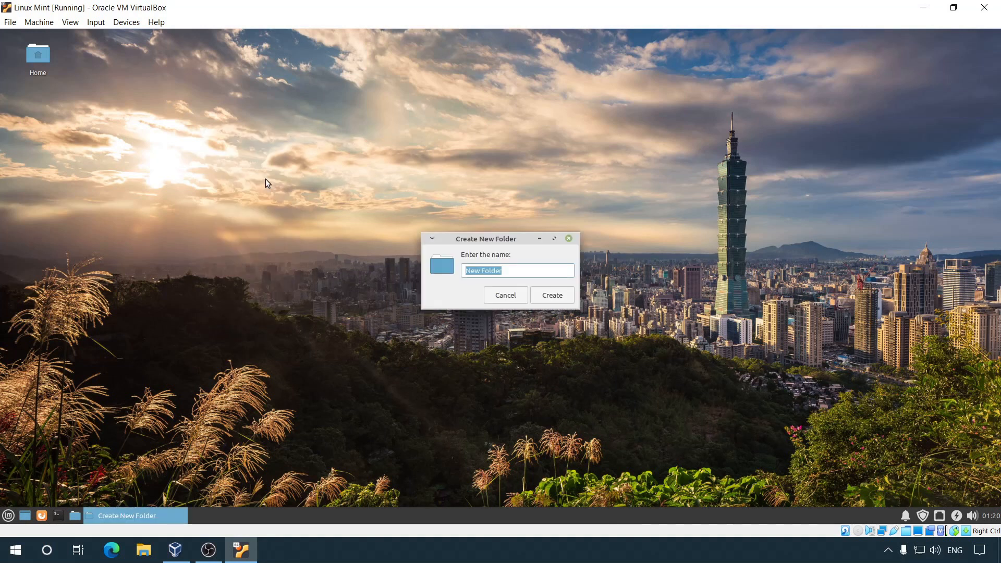
{"action": "type", "text": "TEST"}
{"action": "key", "text": "Return"}
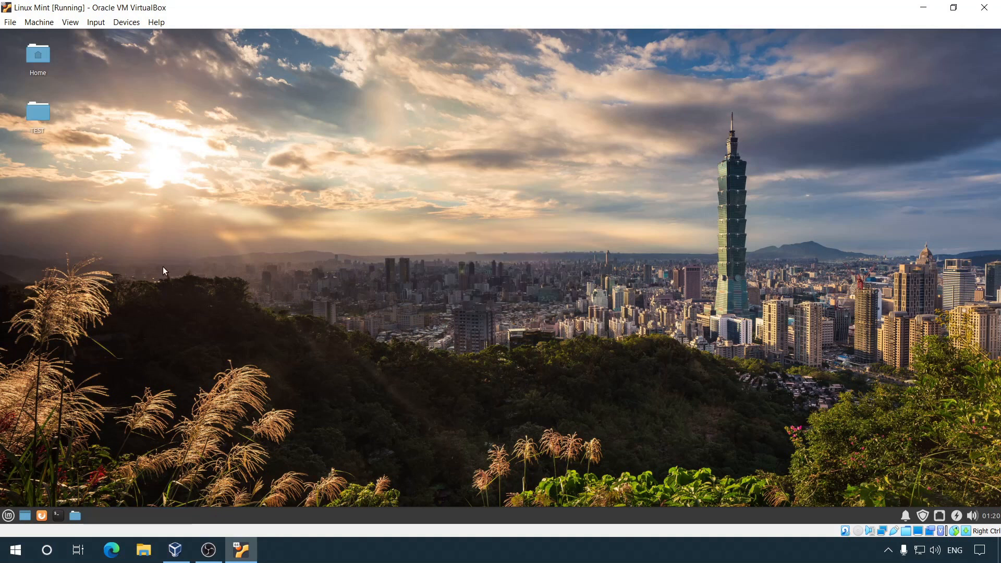
Step: Shut down the Linux Mint virtual machine from the Mint menu's power options
{"action": "left_click", "coordinate": [8, 515]}
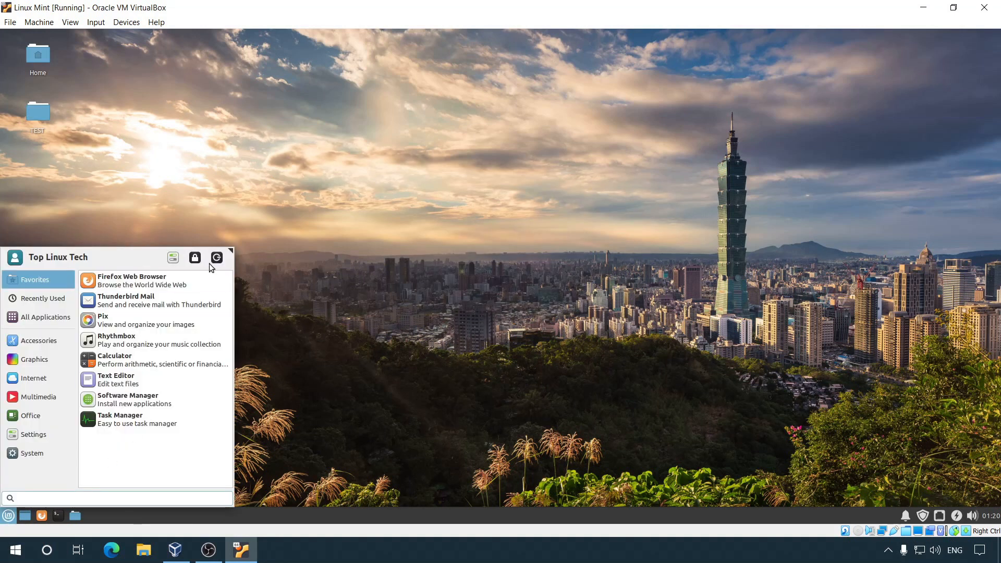
{"action": "left_click", "coordinate": [217, 257]}
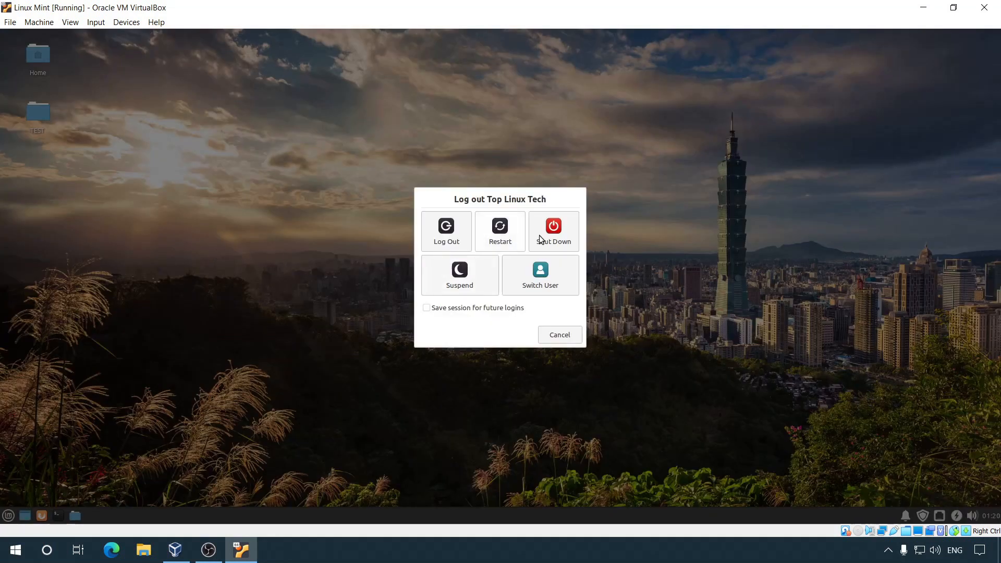
{"action": "left_click", "coordinate": [566, 232]}
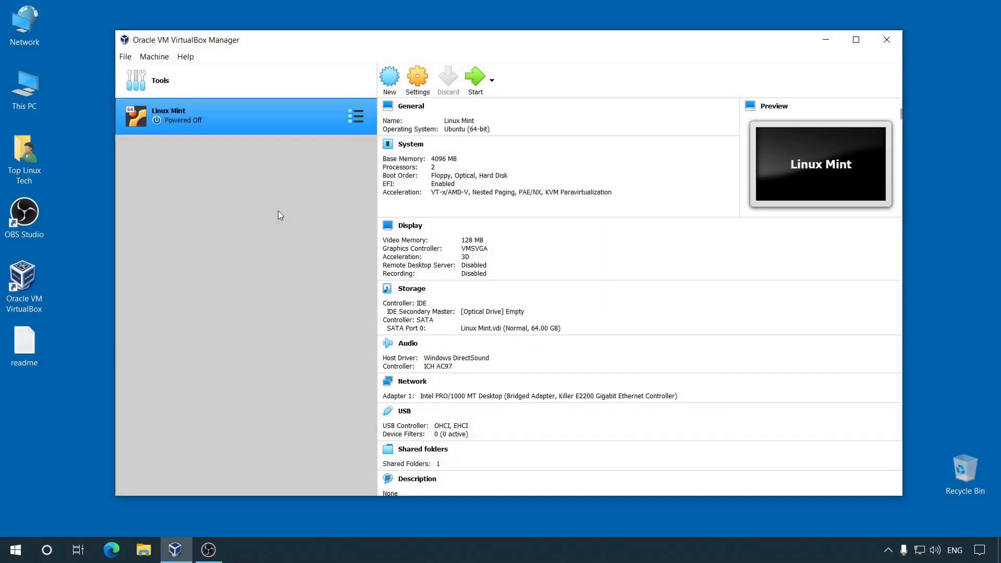
Step: Take snapshot 'Test snapshot 1' described 'Testing before deleting files', then boot Linux Mint
{"action": "left_click", "coordinate": [358, 116]}
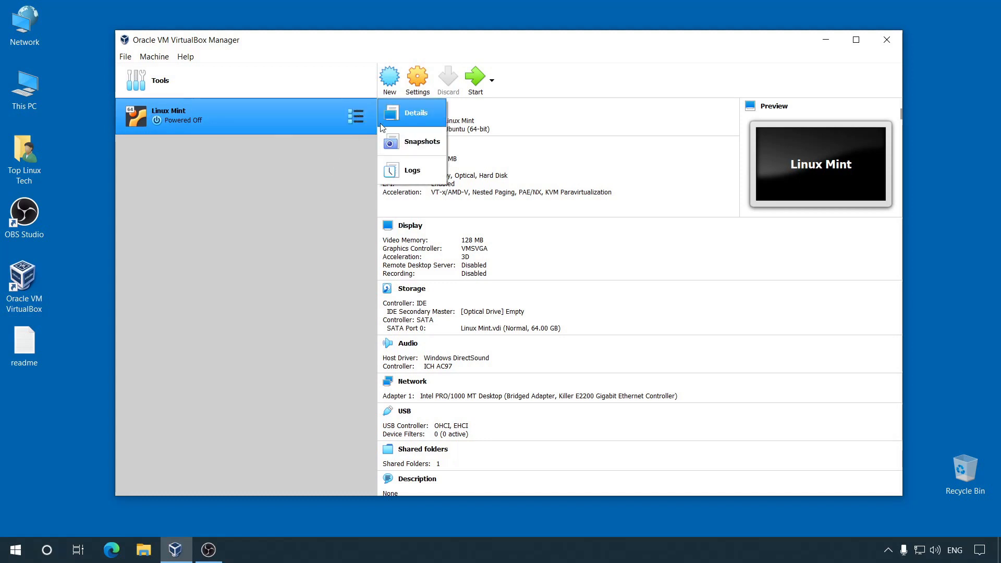
{"action": "left_click", "coordinate": [422, 142]}
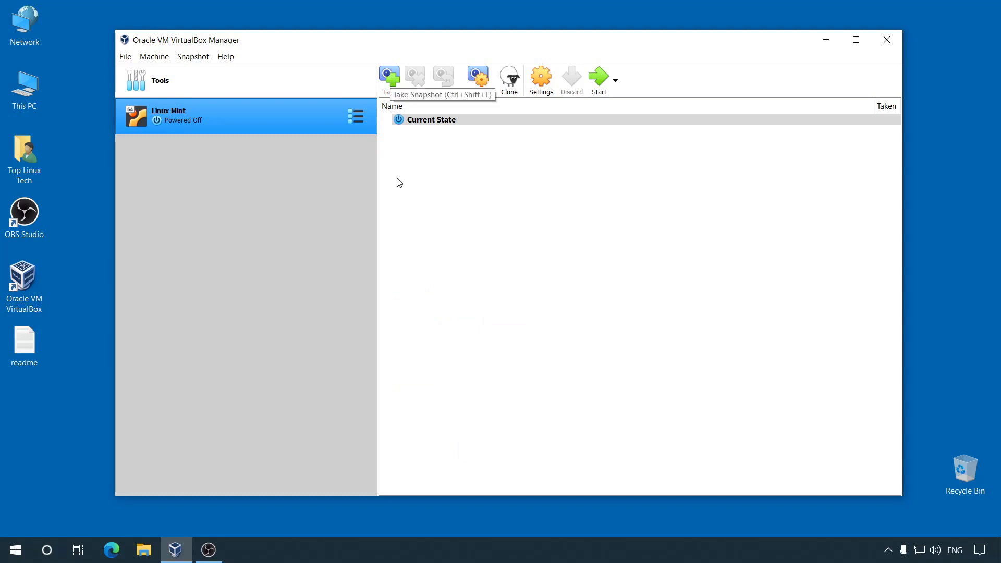
{"action": "left_click", "coordinate": [389, 78]}
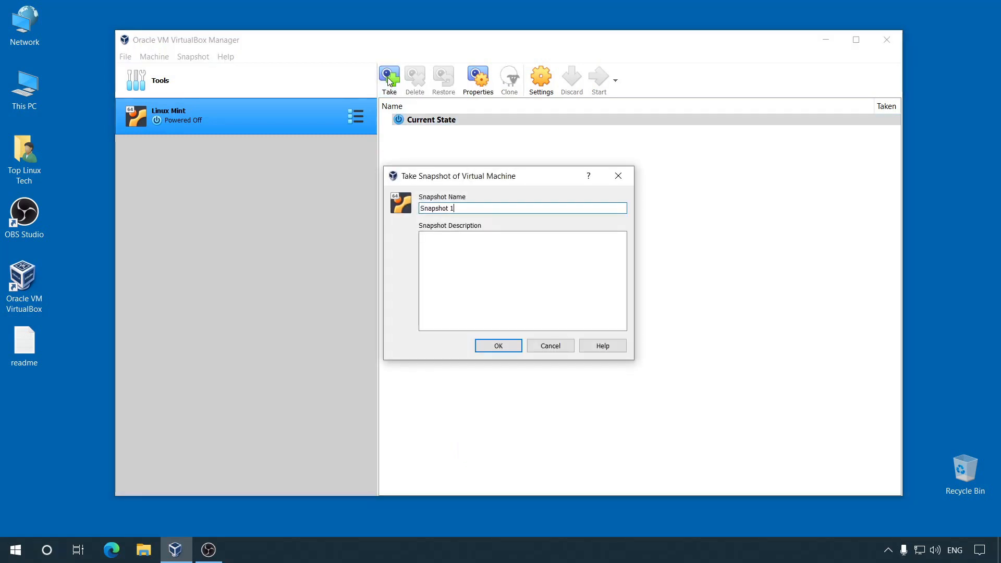
{"action": "key", "text": "BackSpace"}
{"action": "key", "text": "BackSpace"}
{"action": "key", "text": "BackSpace"}
{"action": "key", "text": "BackSpace"}
{"action": "key", "text": "BackSpace"}
{"action": "key", "text": "BackSpace"}
{"action": "key", "text": "BackSpace"}
{"action": "key", "text": "BackSpace"}
{"action": "key", "text": "BackSpace"}
{"action": "key", "text": "BackSpace"}
{"action": "type", "text": "Test snapshot 1"}
{"action": "key", "text": "Tab"}
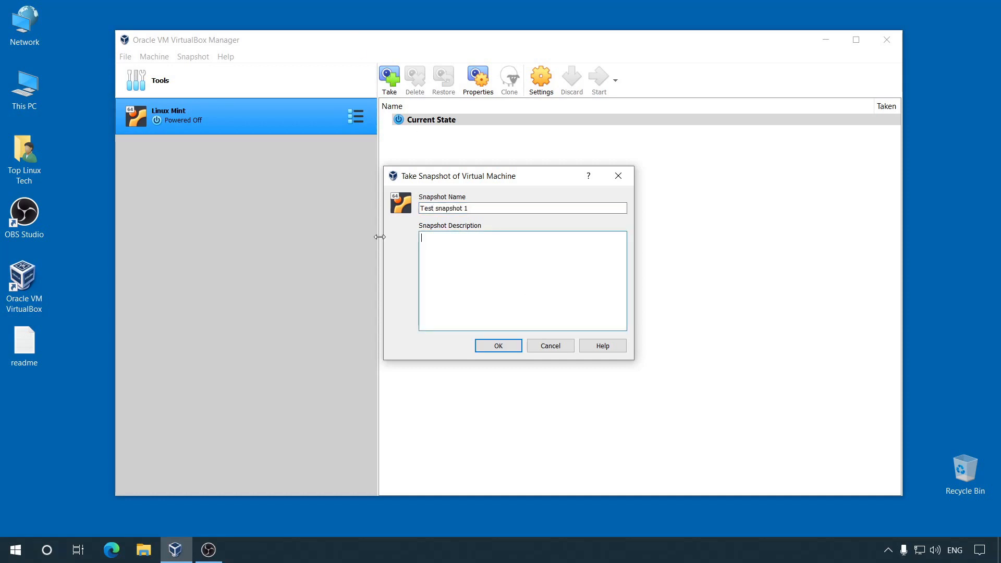
{"action": "type", "text": "Testing before deleting files"}
{"action": "left_click", "coordinate": [513, 347]}
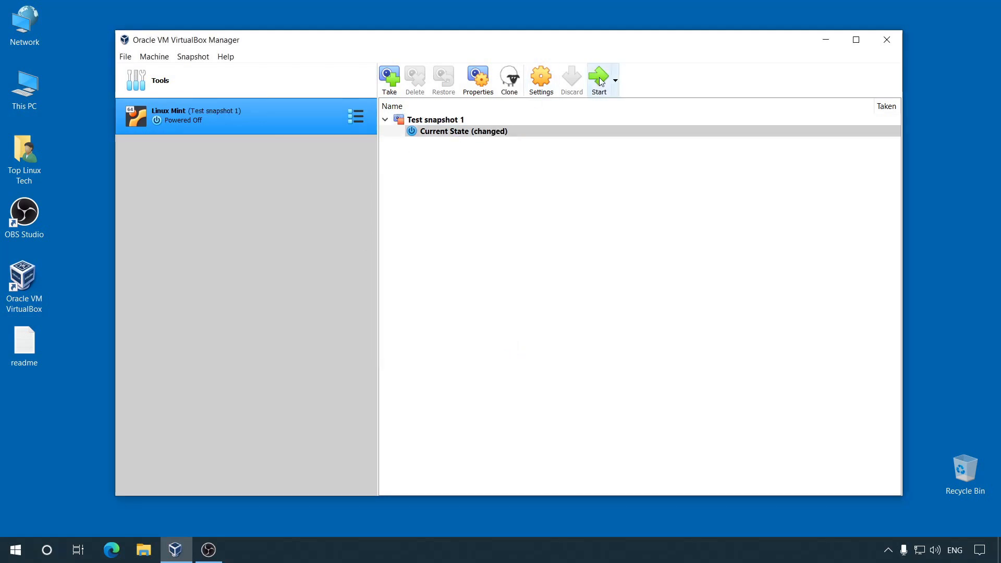
{"action": "left_click", "coordinate": [600, 81]}
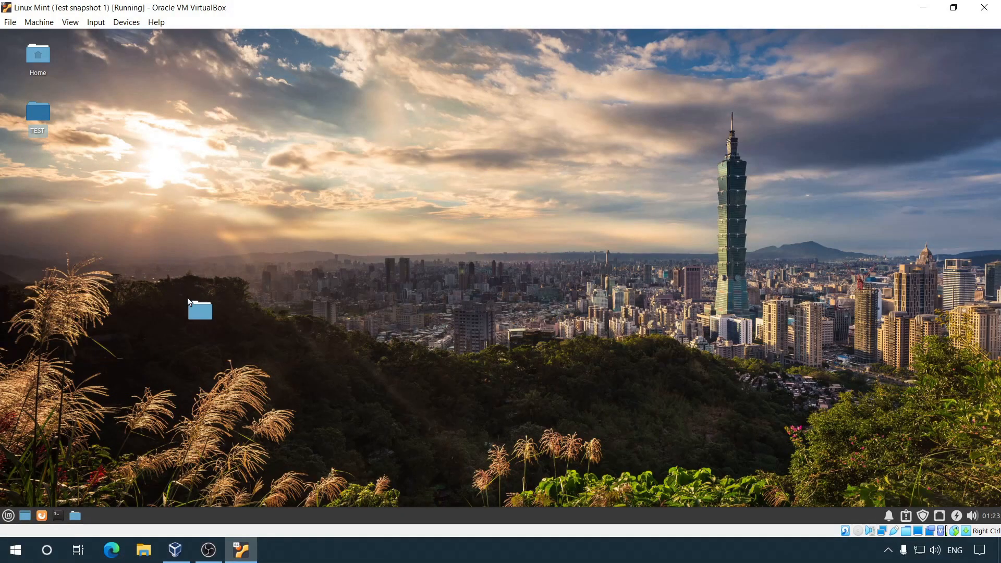
Step: Permanently delete the TEST folder from the desktop with Shift+Delete
{"action": "left_click_drag", "start_coordinate": [188, 300], "coordinate": [189, 300]}
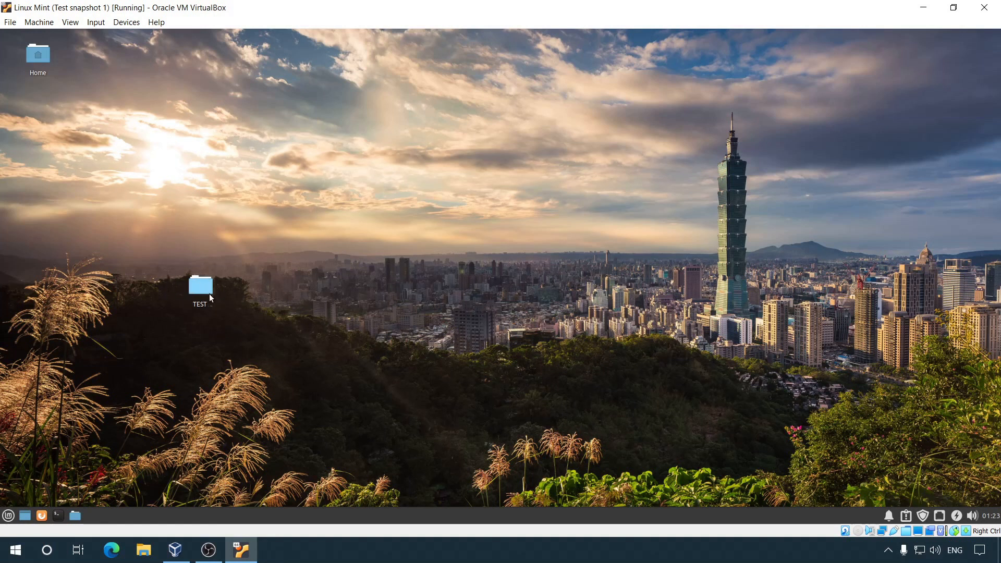
{"action": "mouse_move", "coordinate": [206, 291]}
{"action": "key", "text": "shift+Delete"}
{"action": "key", "text": "Return"}
Step: Shut down the Linux Mint machine from the Mint menu's power options
{"action": "left_click", "coordinate": [7, 515]}
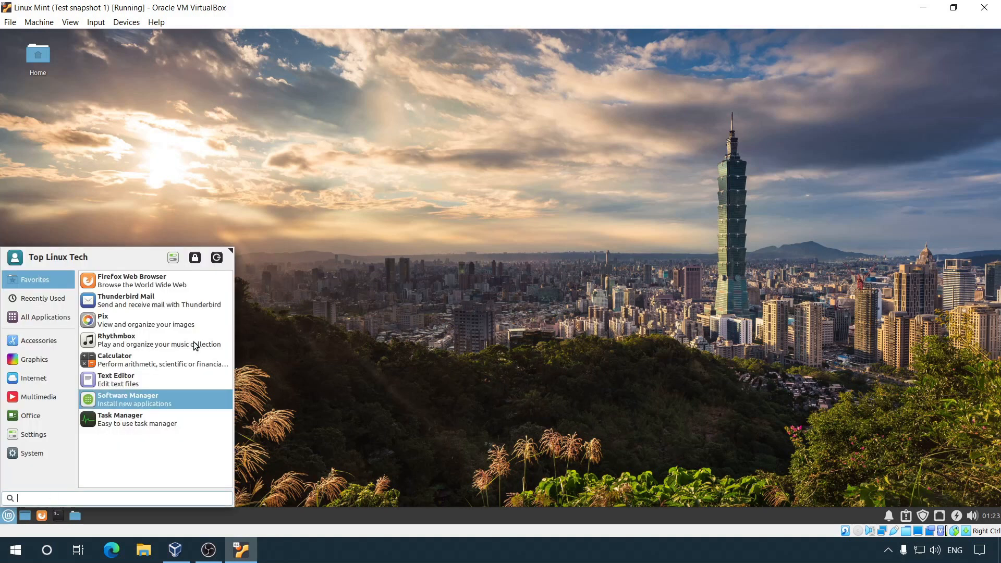
{"action": "left_click", "coordinate": [217, 258]}
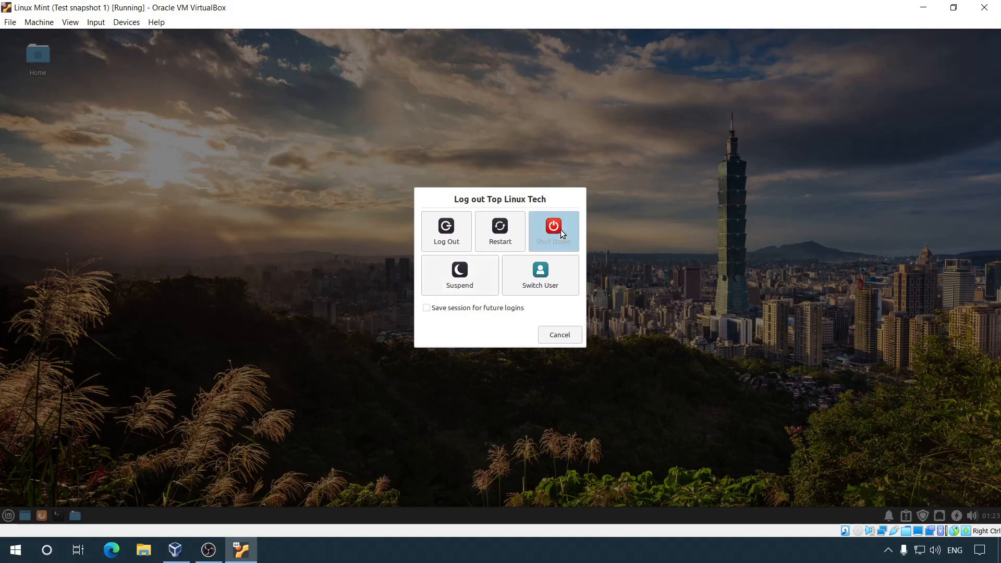
{"action": "left_click", "coordinate": [558, 229]}
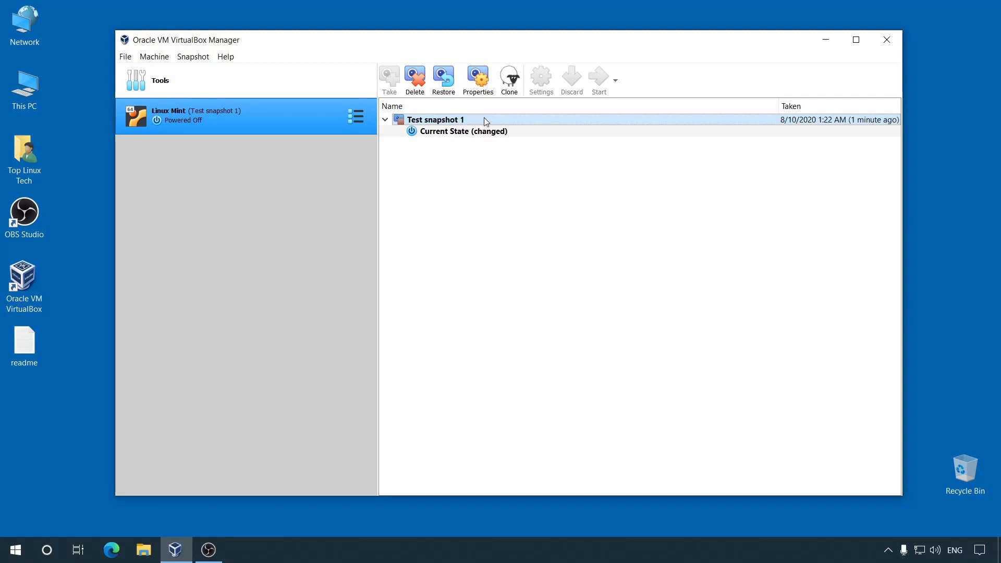
Step: Restore Test snapshot 1 without saving current state, boot it, and move the recovered TEST folder
{"action": "left_click", "coordinate": [448, 89]}
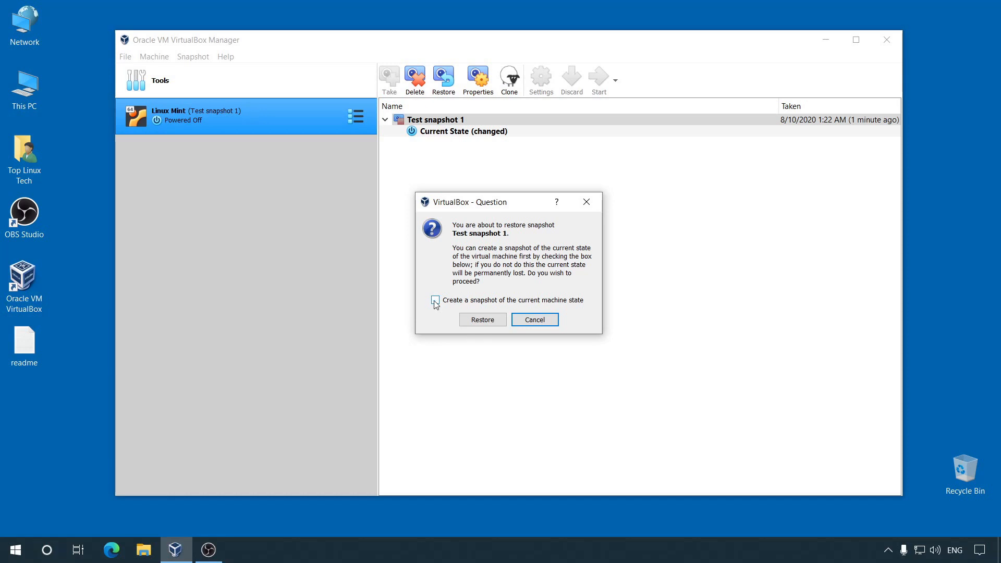
{"action": "left_click", "coordinate": [495, 320]}
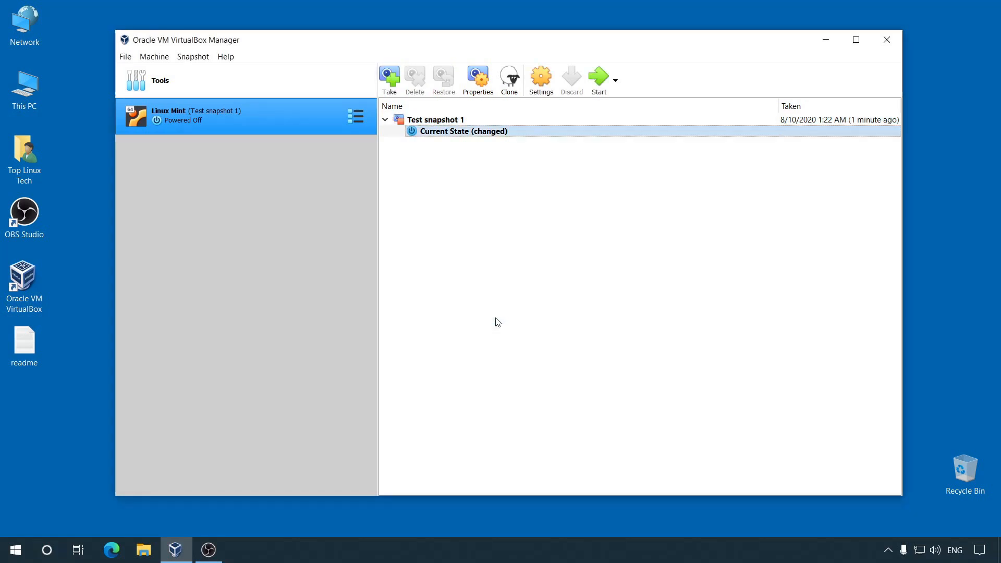
{"action": "left_click", "coordinate": [599, 79]}
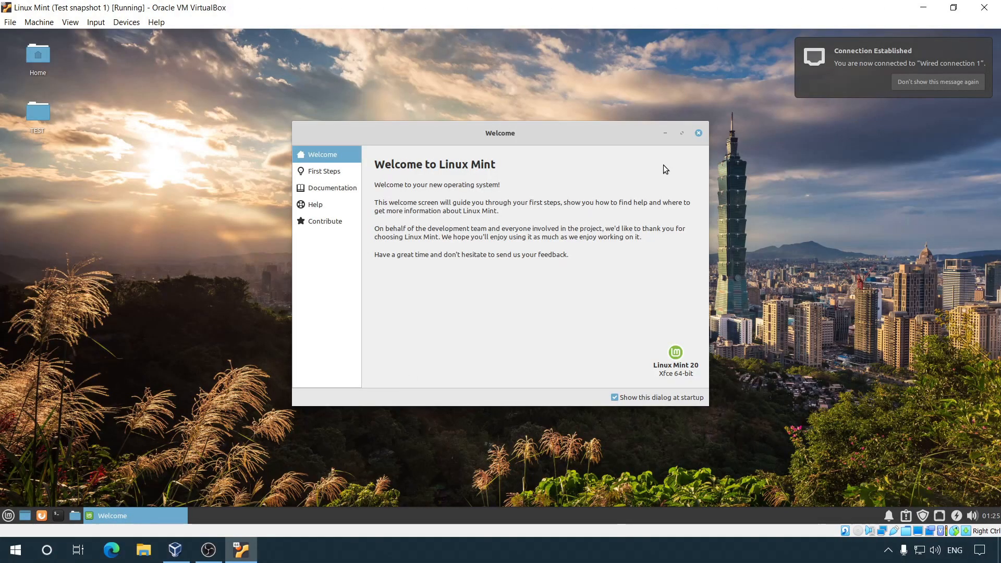
{"action": "left_click", "coordinate": [699, 133]}
{"action": "left_click_drag", "start_coordinate": [34, 120], "coordinate": [196, 317]}
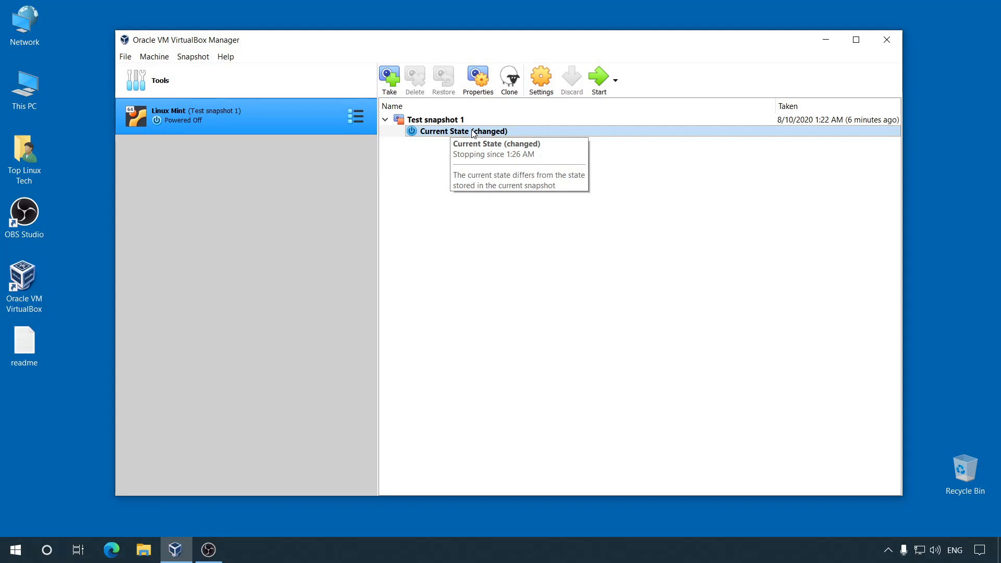
Step: Take a new snapshot named 'Snapshot 2' described 'testing before phase 2...'
{"action": "left_click", "coordinate": [389, 78]}
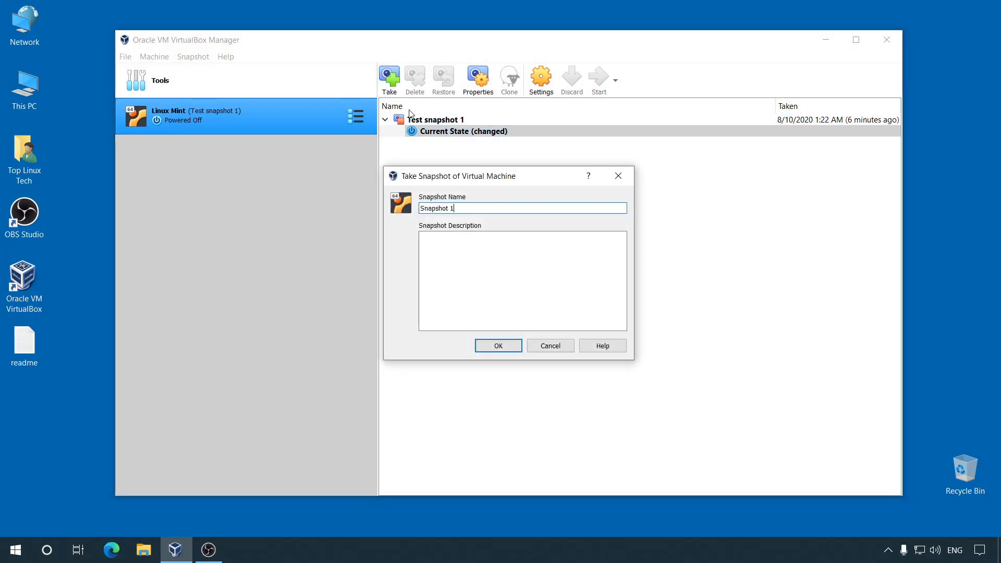
{"action": "key", "text": "BackSpace"}
{"action": "type", "text": "2"}
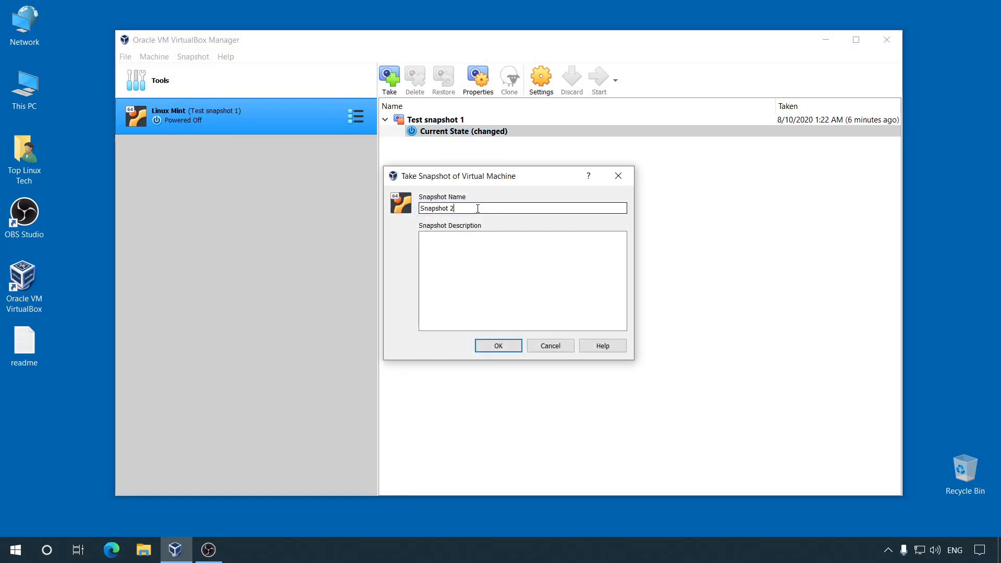
{"action": "left_click", "coordinate": [488, 250]}
{"action": "type", "text": "tes"}
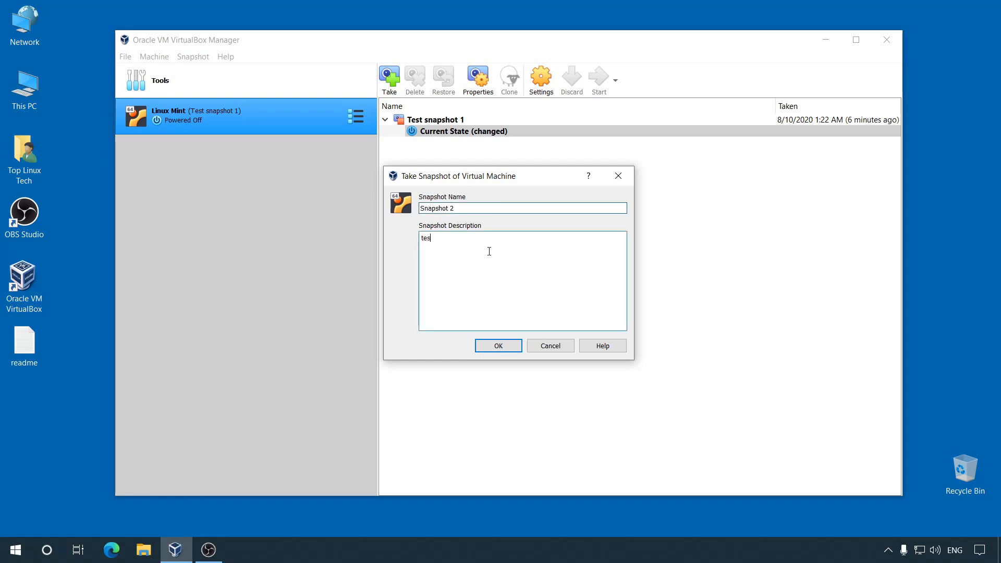
{"action": "type", "text": "ting before phase 2..."}
{"action": "left_click", "coordinate": [504, 346]}
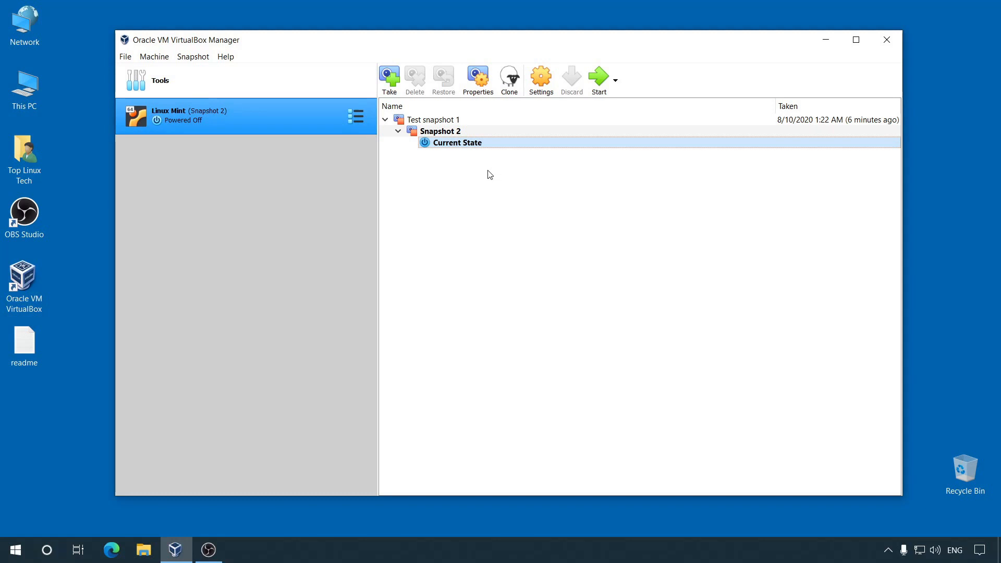
Step: Review the Test snapshot 1 and Snapshot 2 entries, then select Current State
{"action": "left_click", "coordinate": [456, 120]}
{"action": "left_click", "coordinate": [455, 131]}
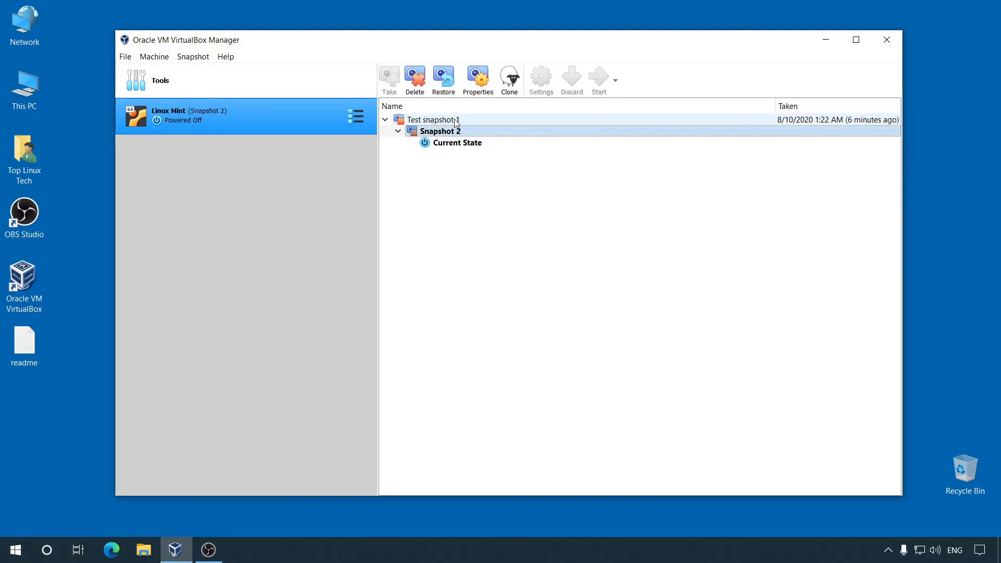
{"action": "left_click", "coordinate": [457, 120]}
{"action": "left_click", "coordinate": [463, 131]}
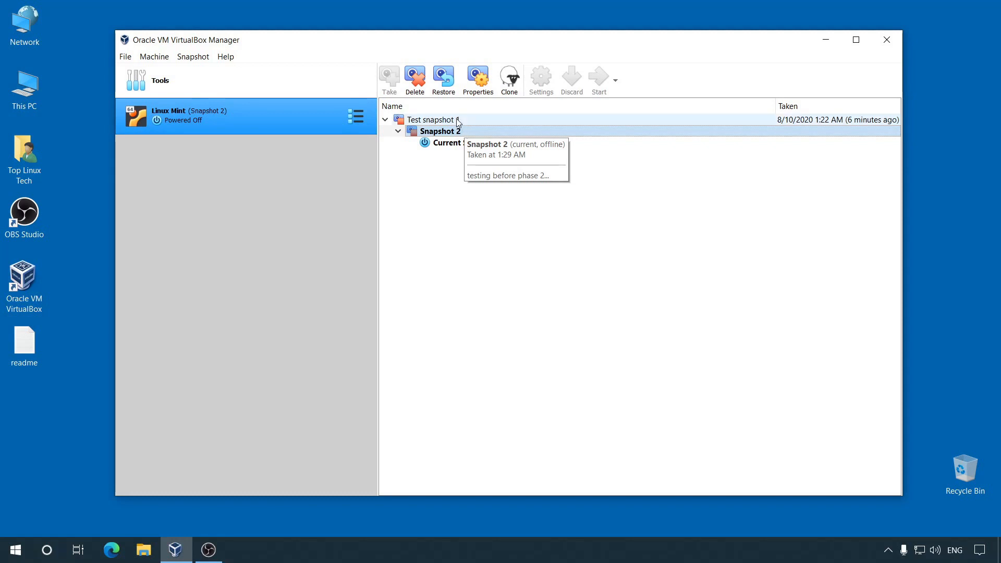
{"action": "left_click", "coordinate": [477, 146]}
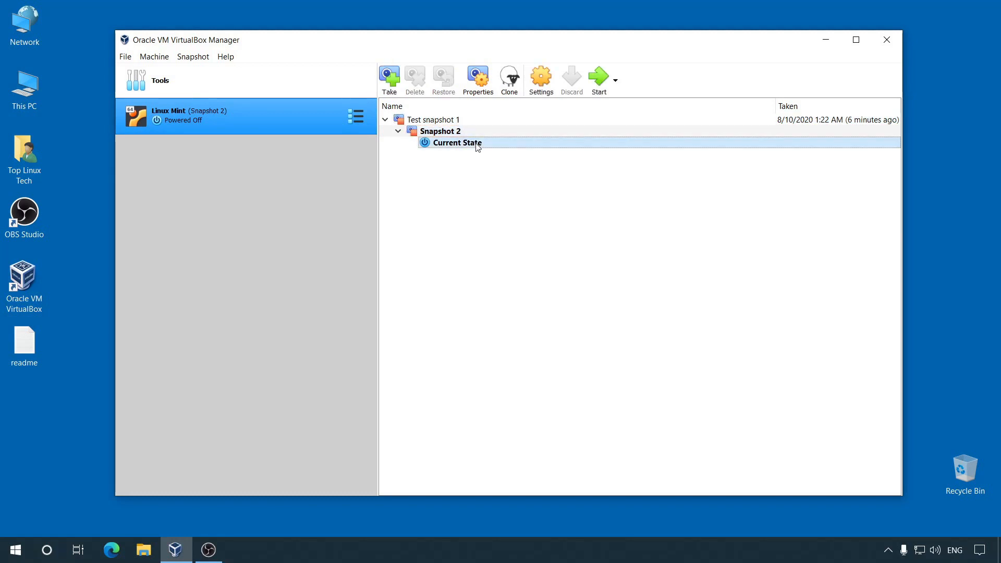